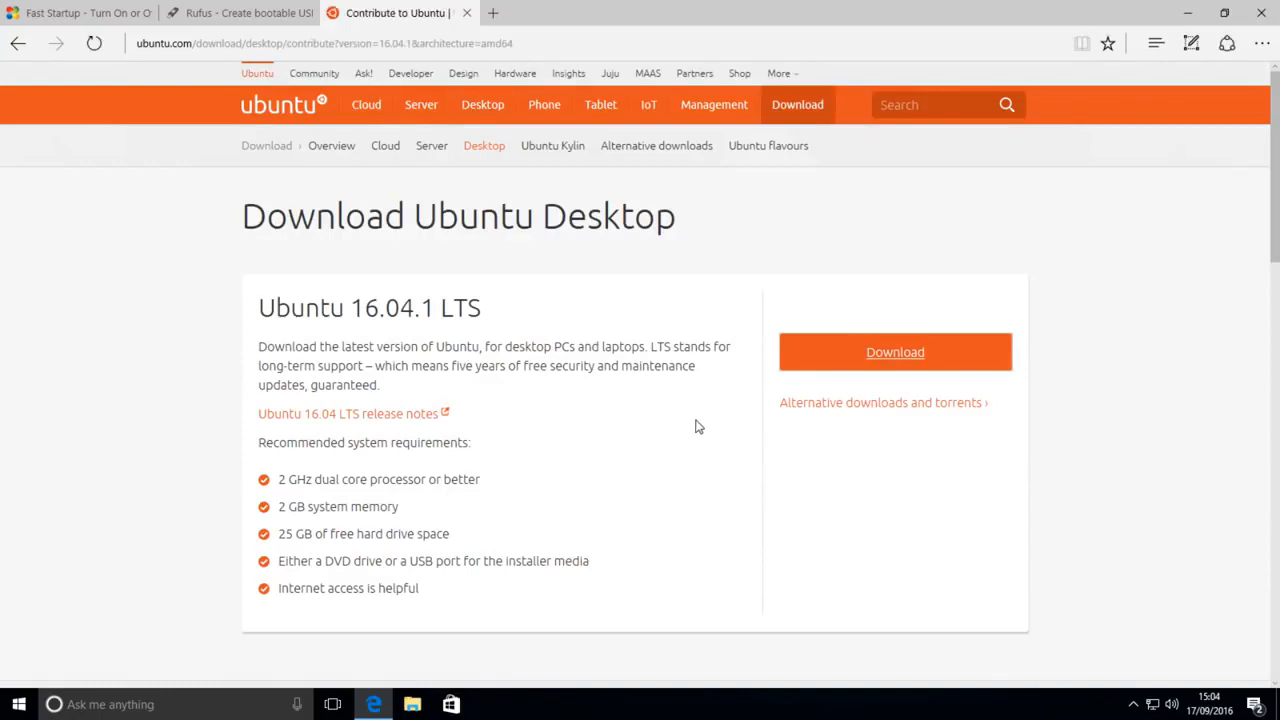
- Download the Ubuntu 16.04.1 LTS desktop ISO without making a contribution, and save the file
scroll(705, 422, "down", 10)
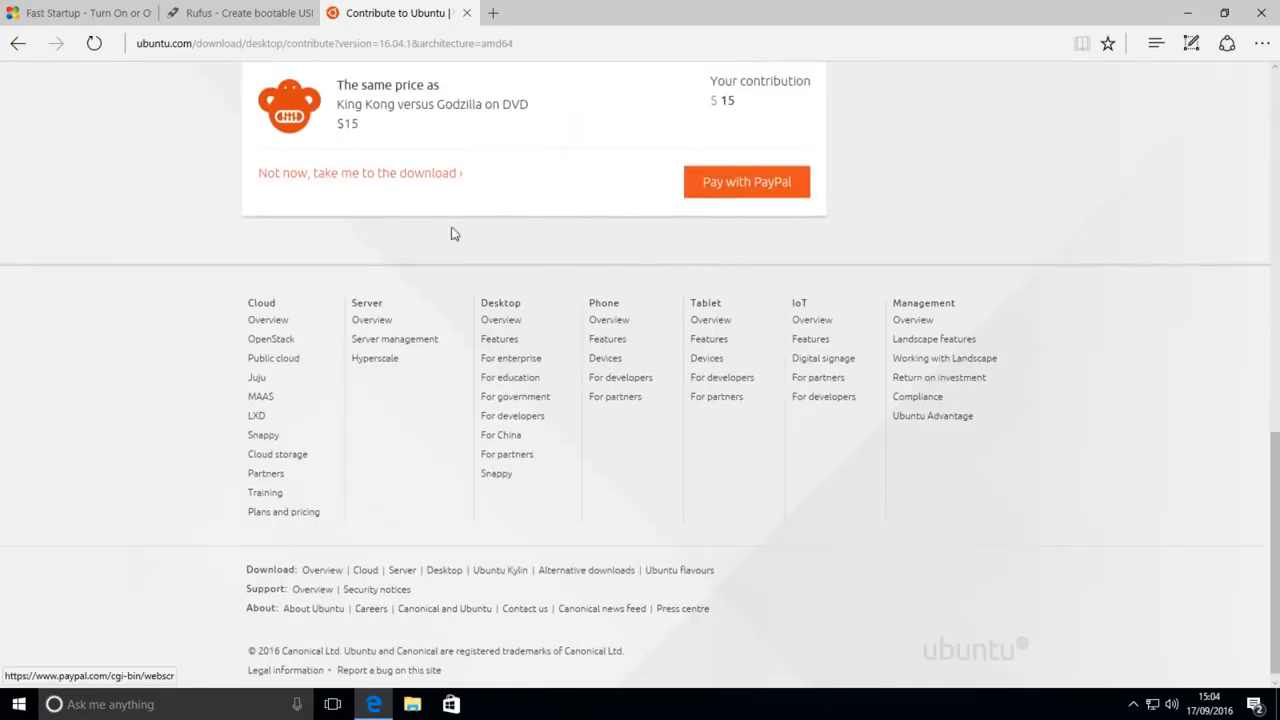
left_click(374, 174)
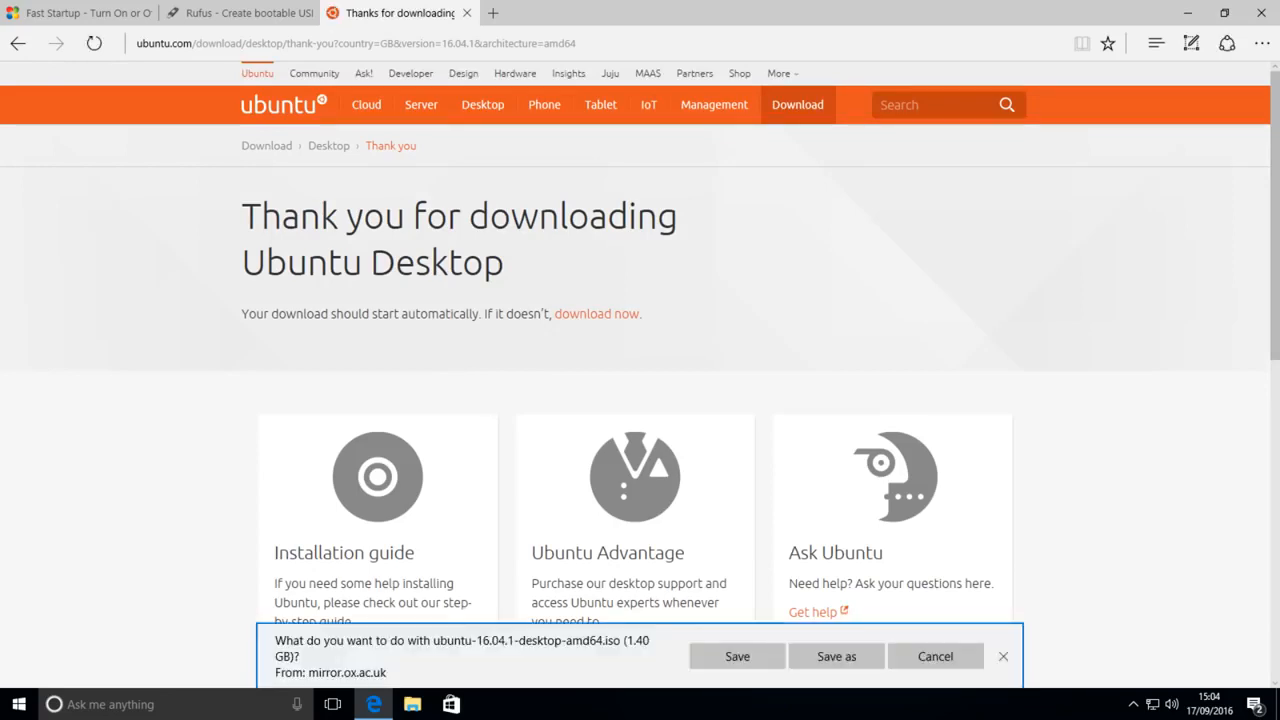
left_click(758, 664)
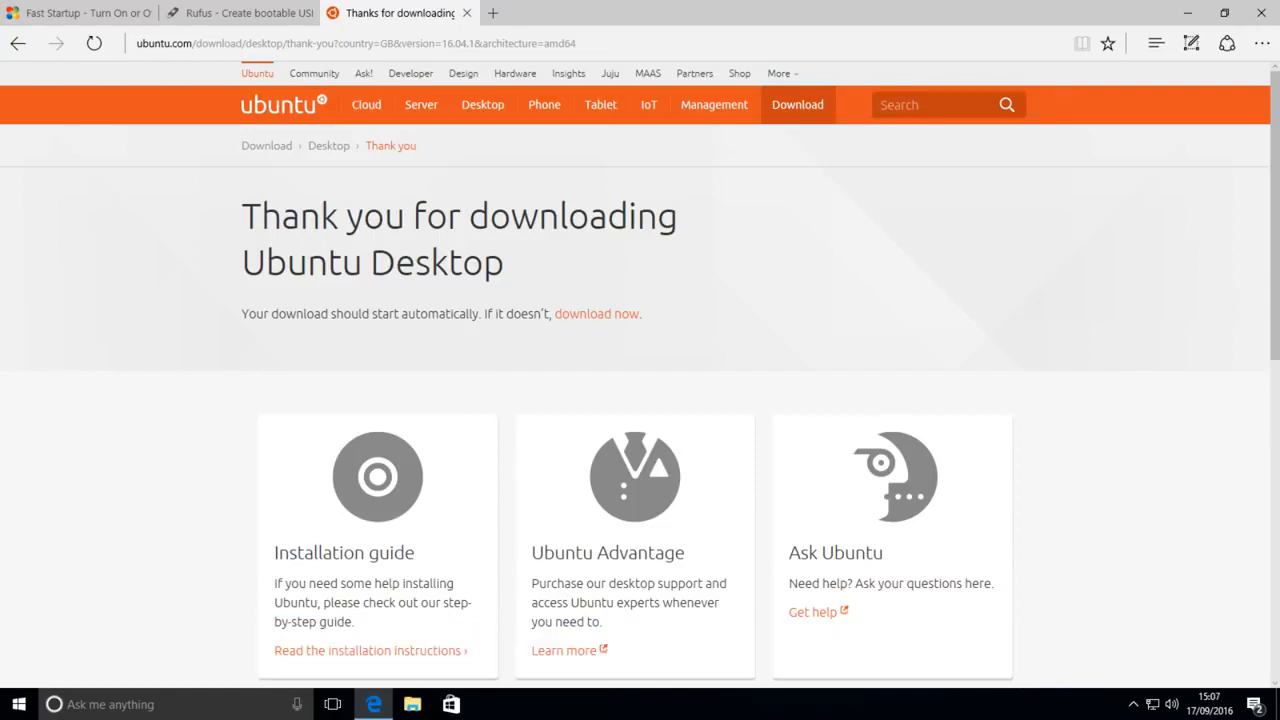
- Download and save Rufus 2.11 from its already open website, and run it from the download folder, allowing it to make changes
left_click(250, 14)
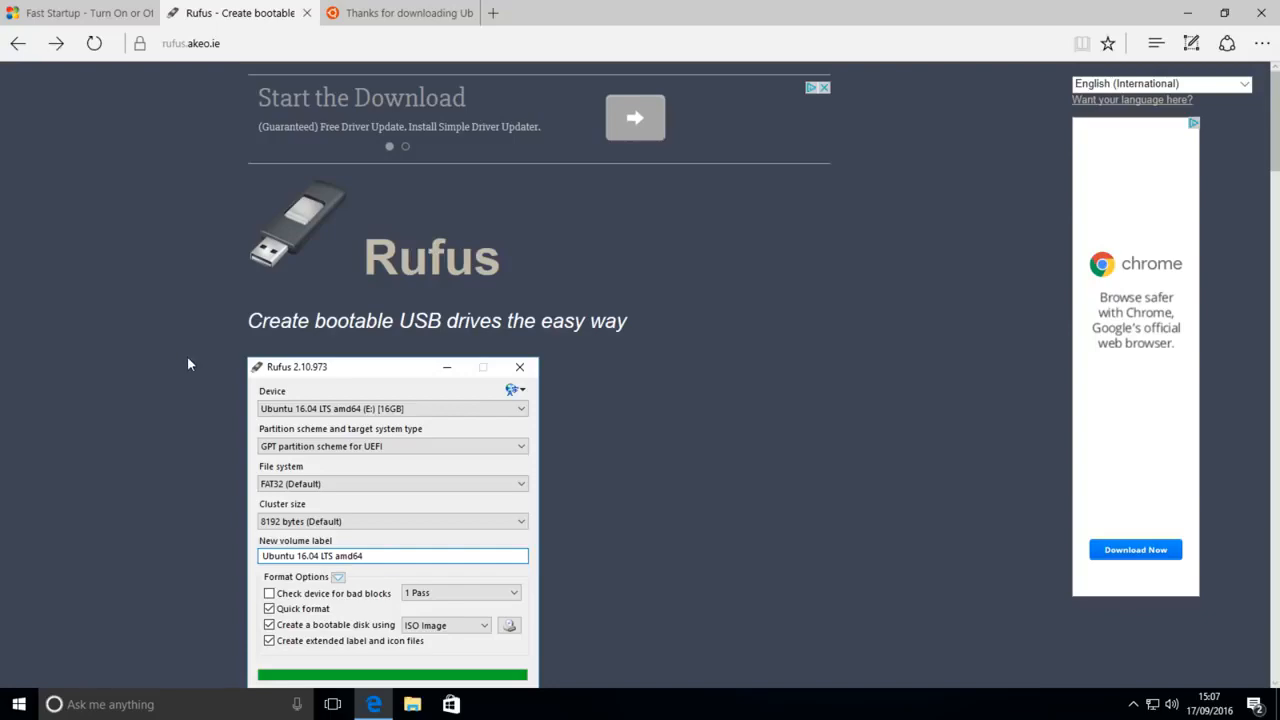
scroll(187, 356, "down", 8)
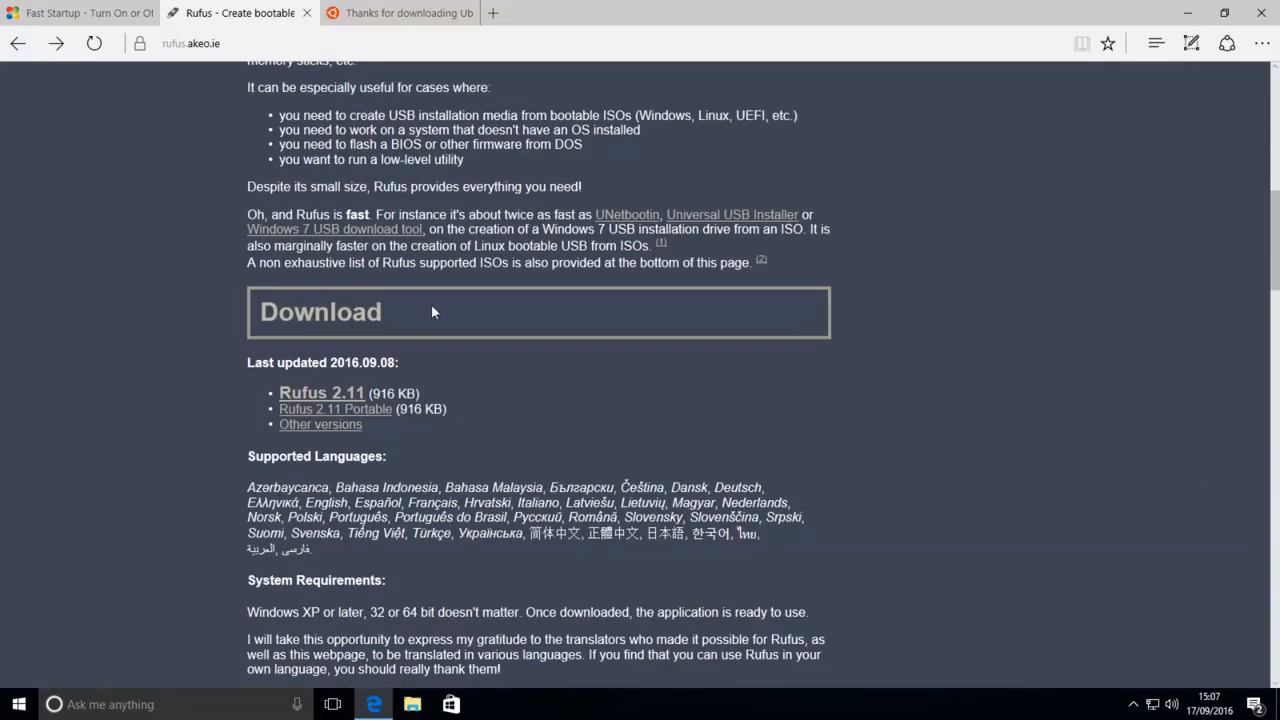
left_click(300, 394)
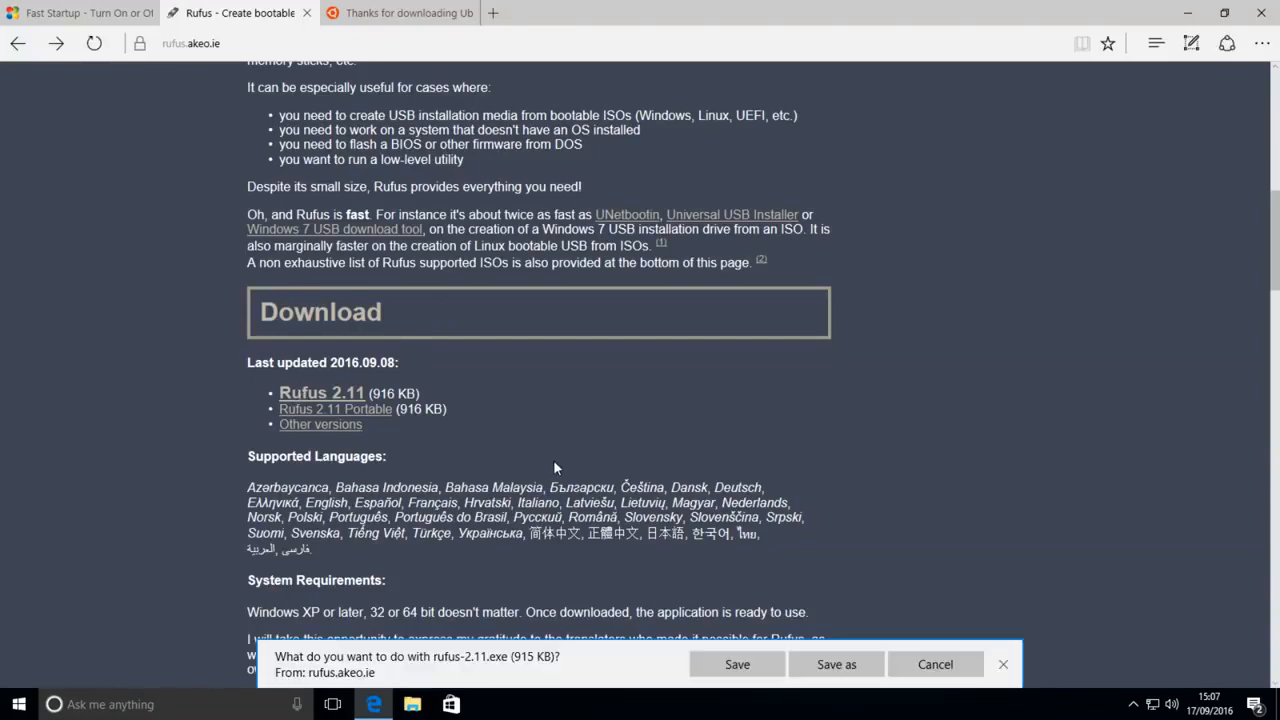
left_click(737, 664)
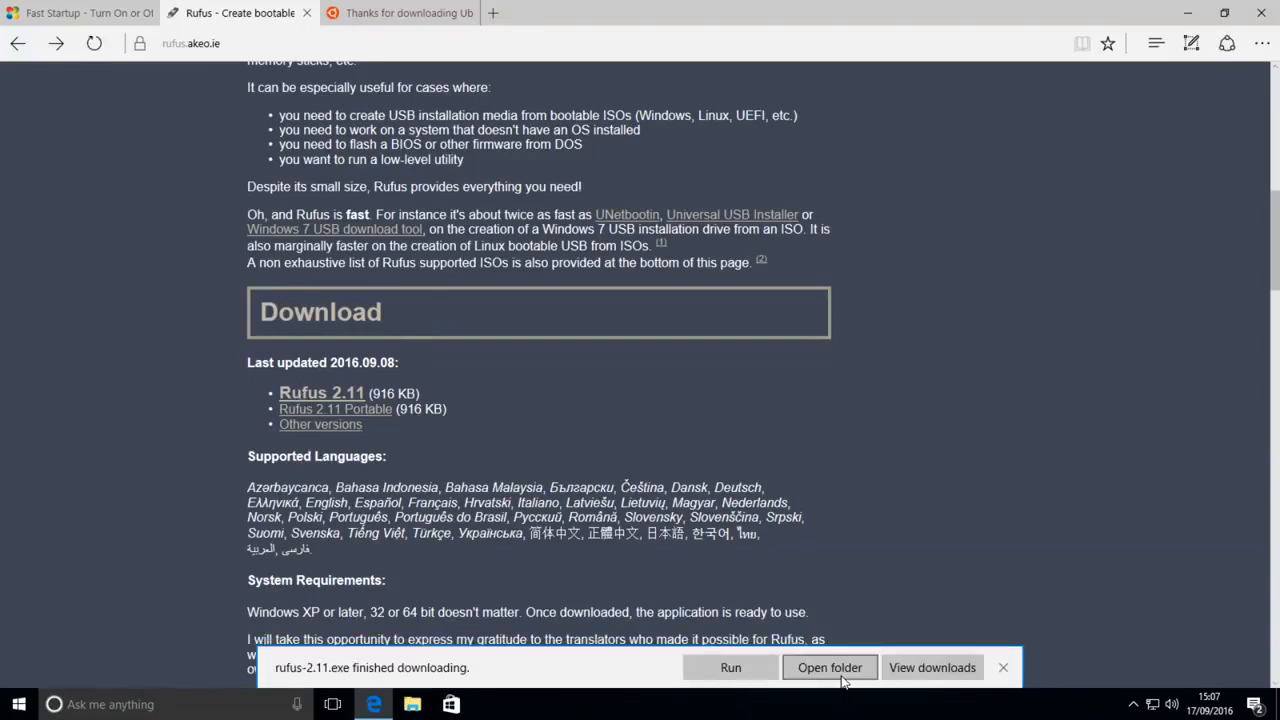
left_click(830, 667)
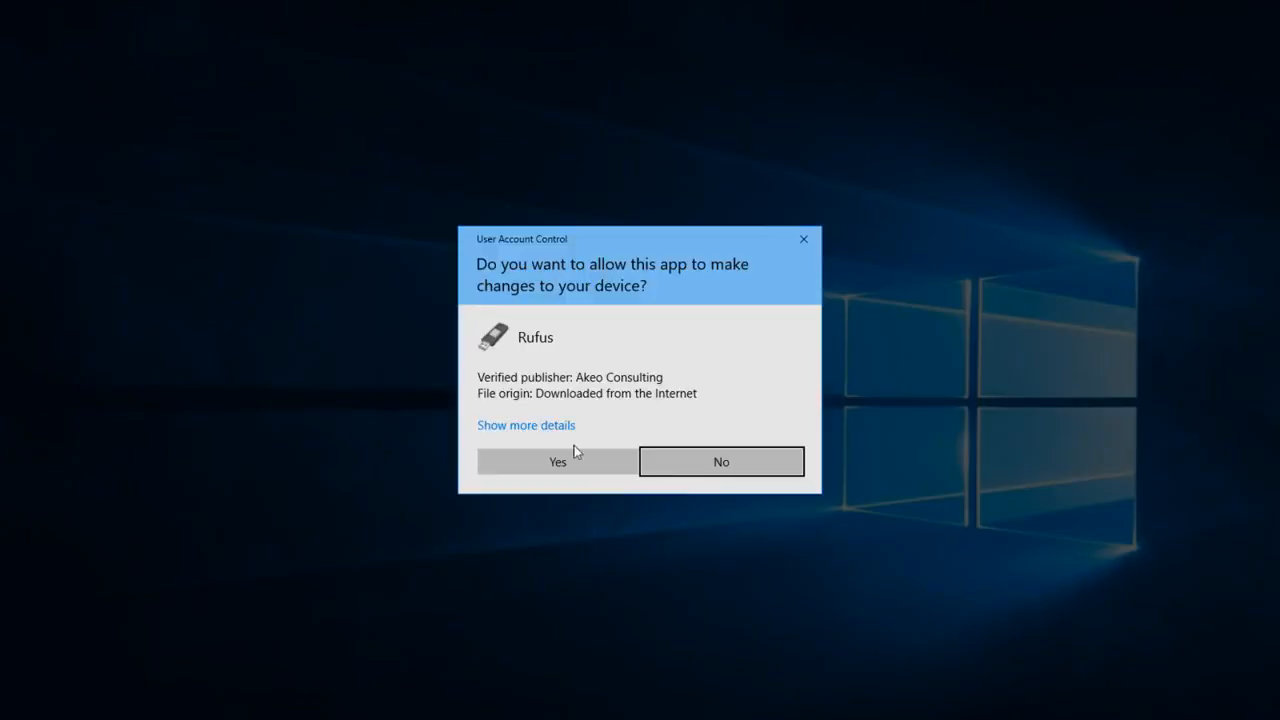
left_click(570, 455)
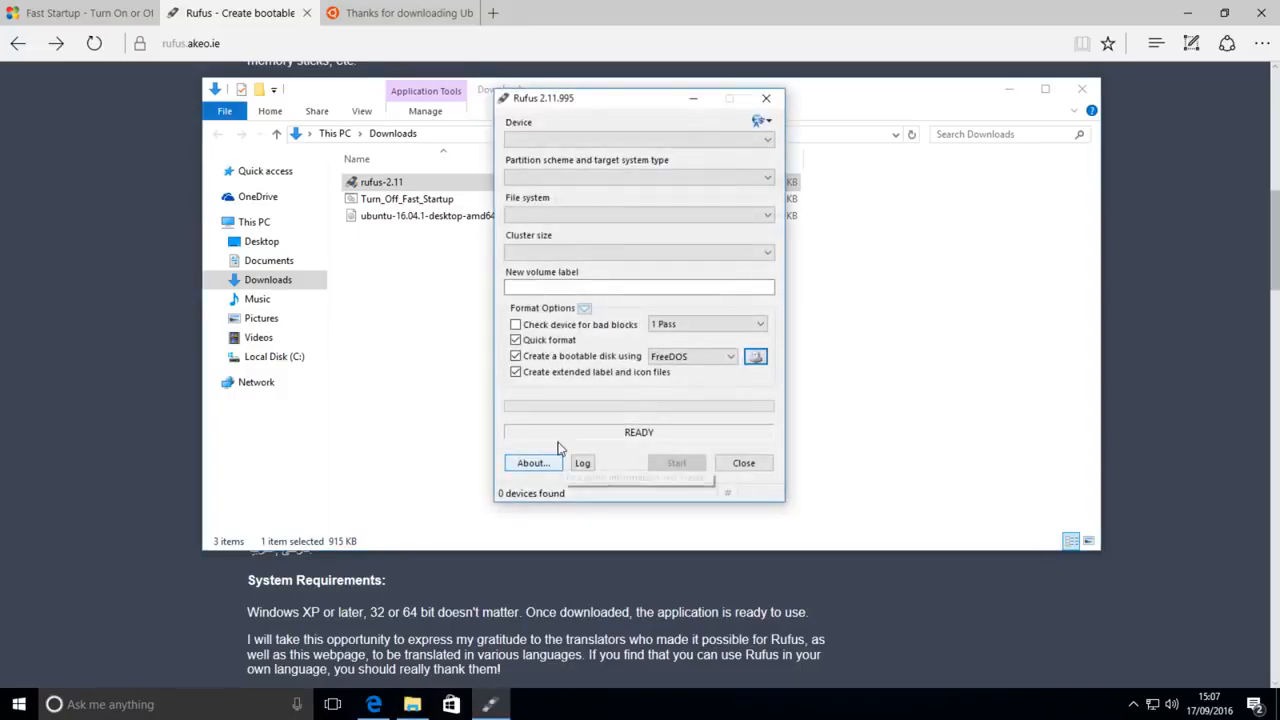
- Examine the device, partition scheme, file system, cluster size and volume label settings in Rufus
left_click(545, 138)
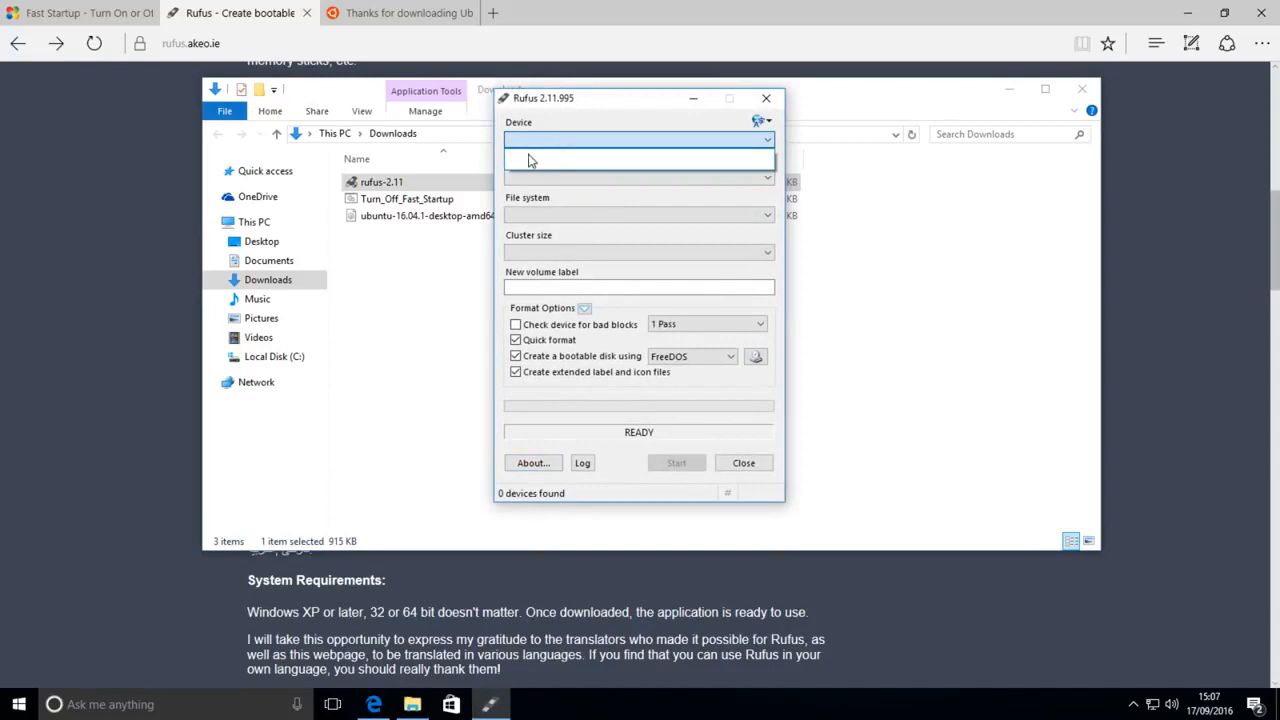
left_click(535, 176)
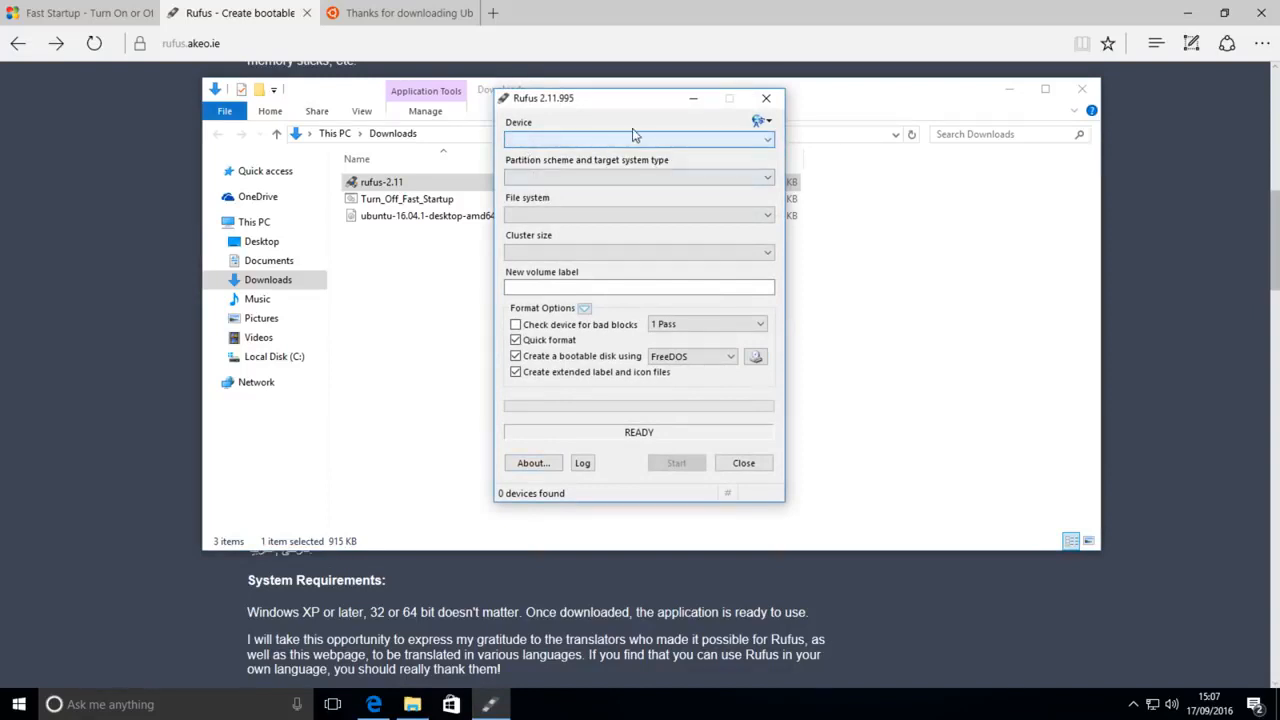
left_click(535, 140)
left_click(531, 140)
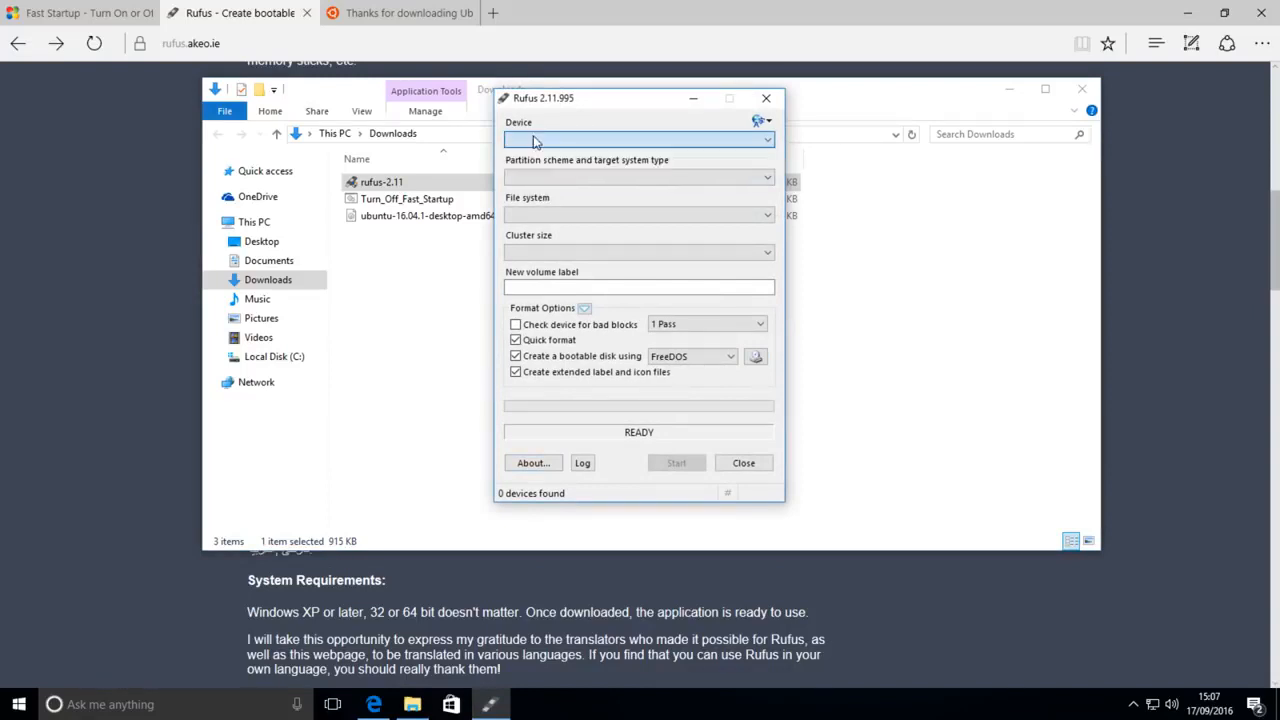
left_click(542, 184)
left_click(545, 195)
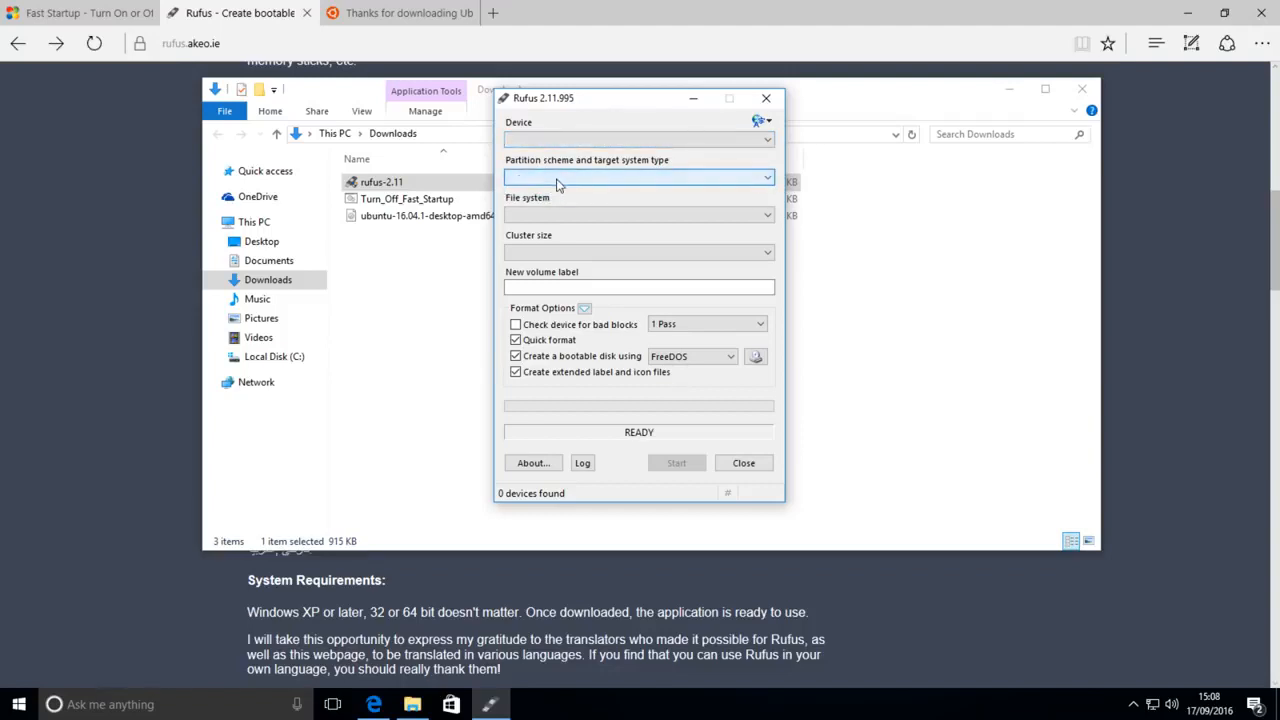
left_click(542, 215)
left_click(541, 220)
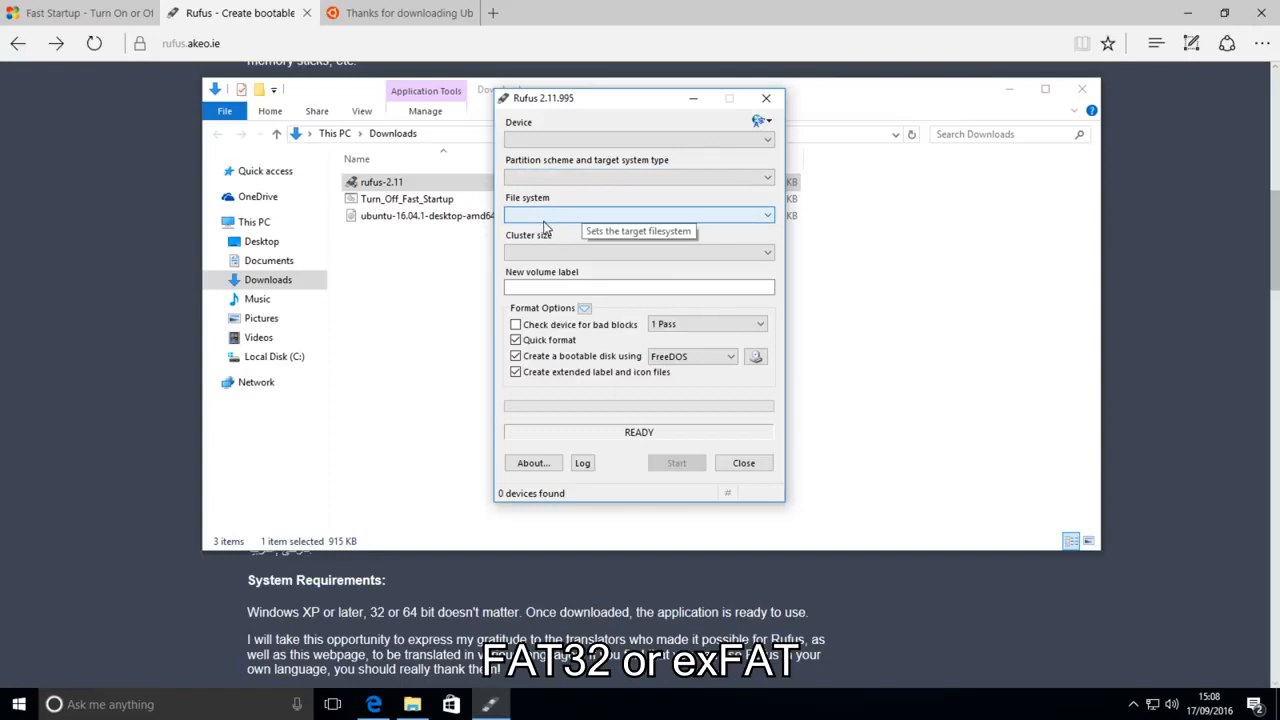
left_click(548, 254)
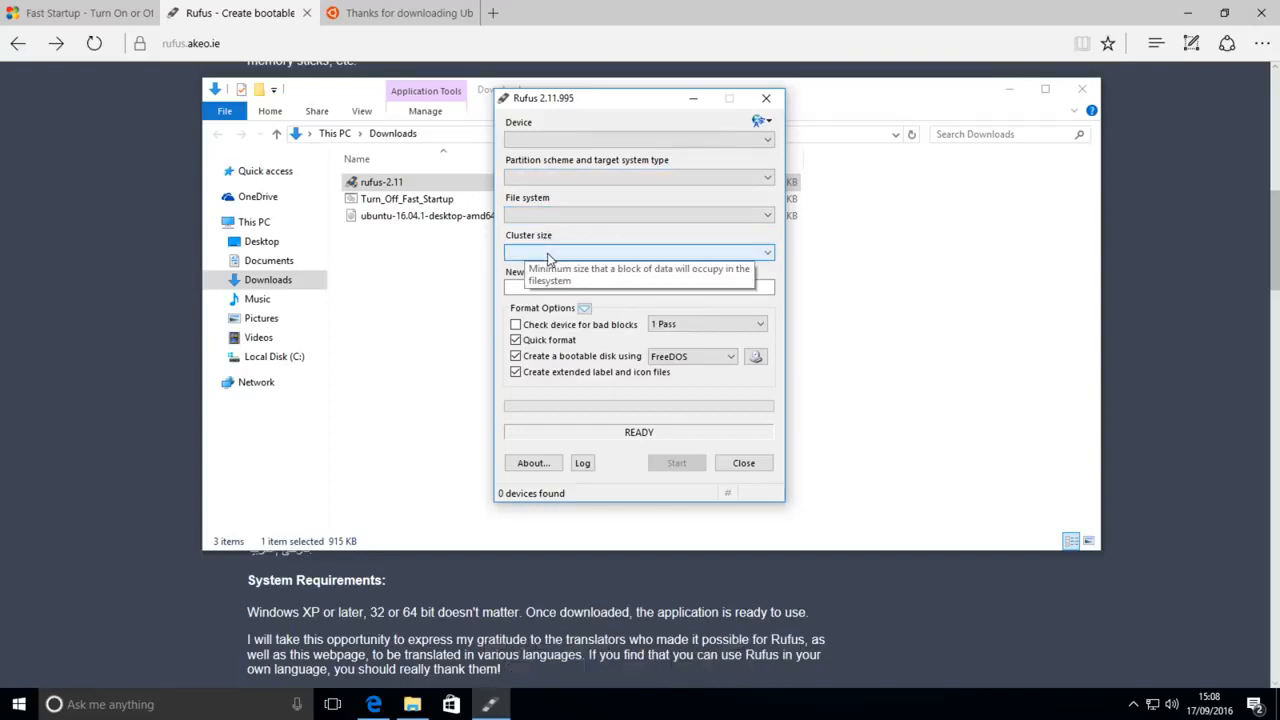
left_click(551, 256)
left_click(578, 254)
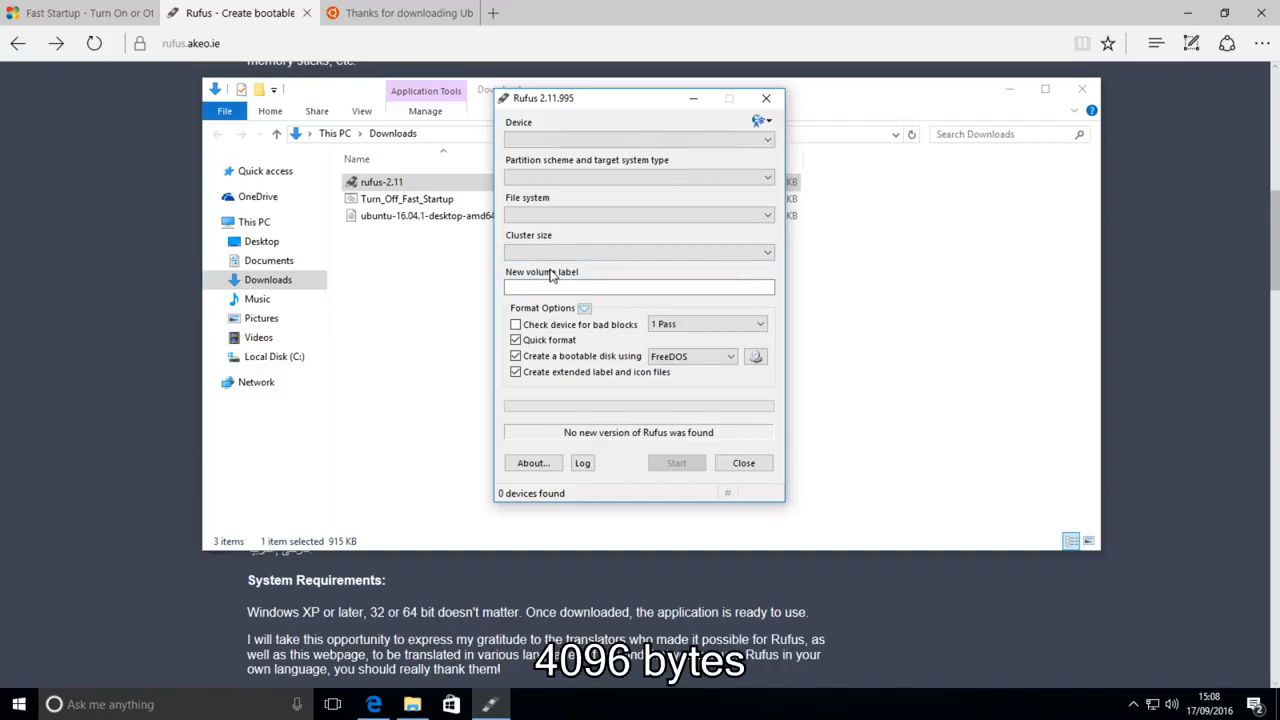
left_click(552, 287)
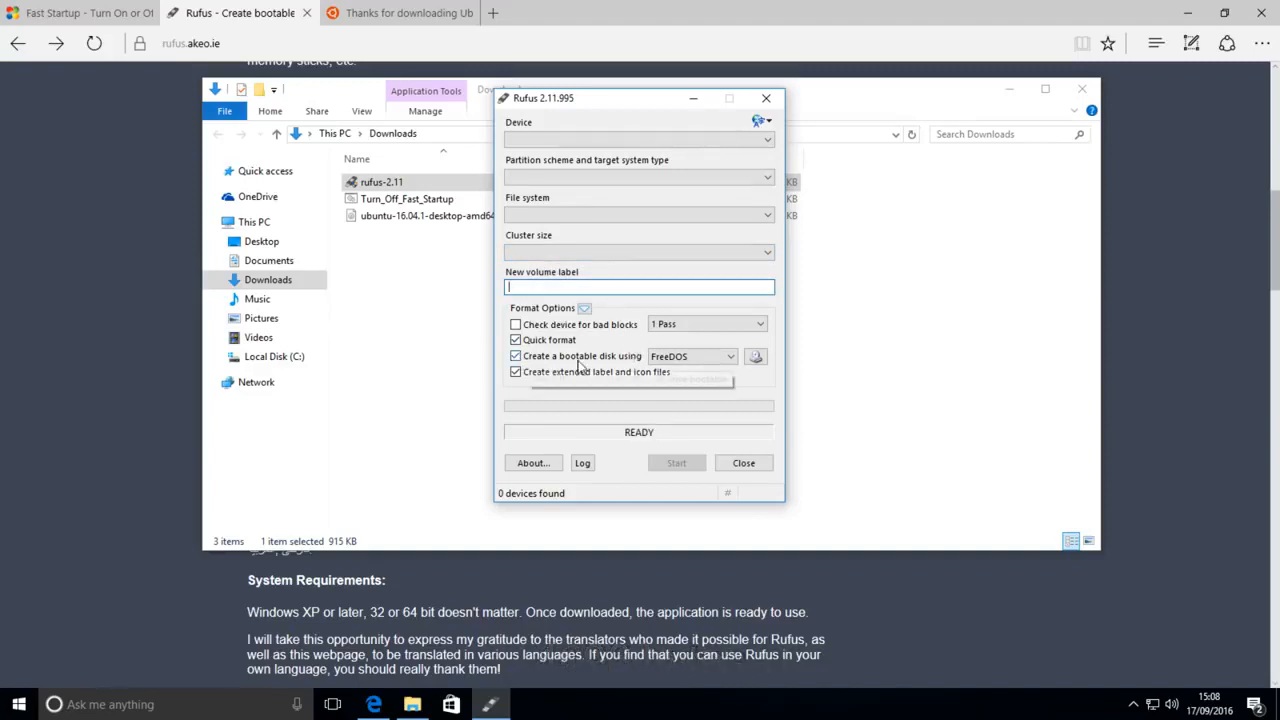
- Set the bootable disk to use an ISO Image and load ubuntu-16.04.1-desktop-amd64 from Downloads
left_click(658, 358)
left_click(670, 381)
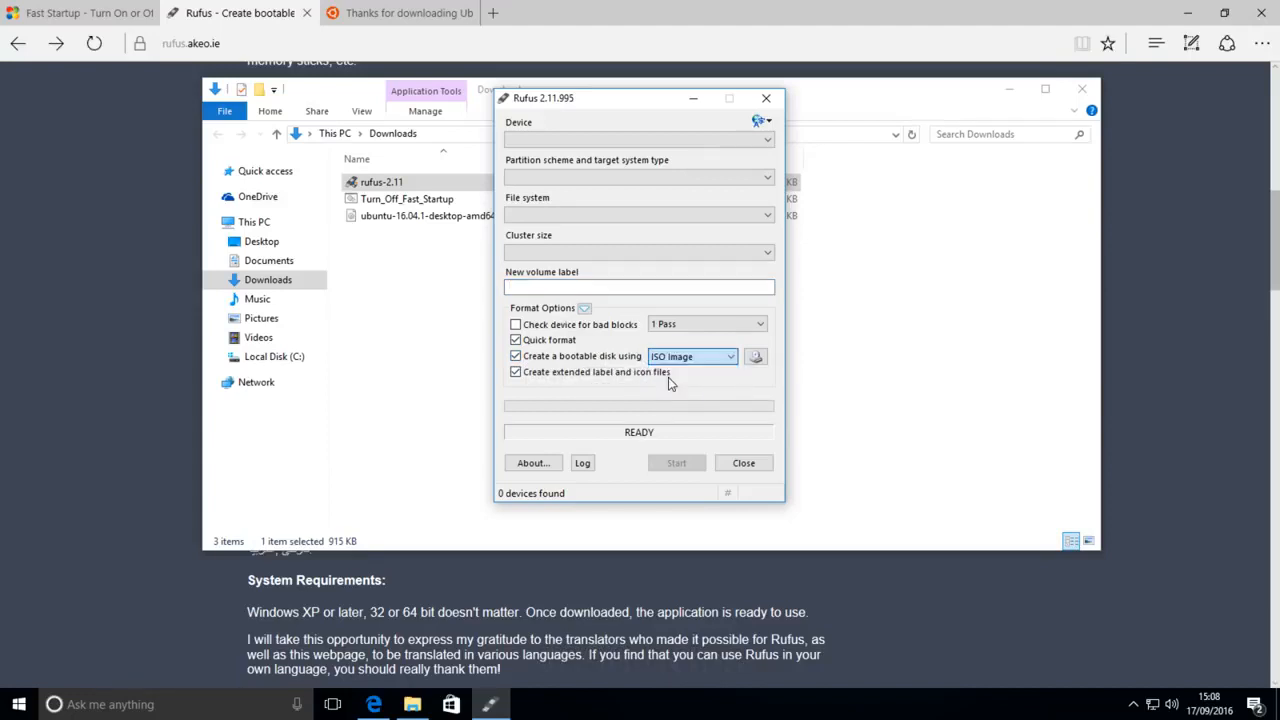
left_click(756, 357)
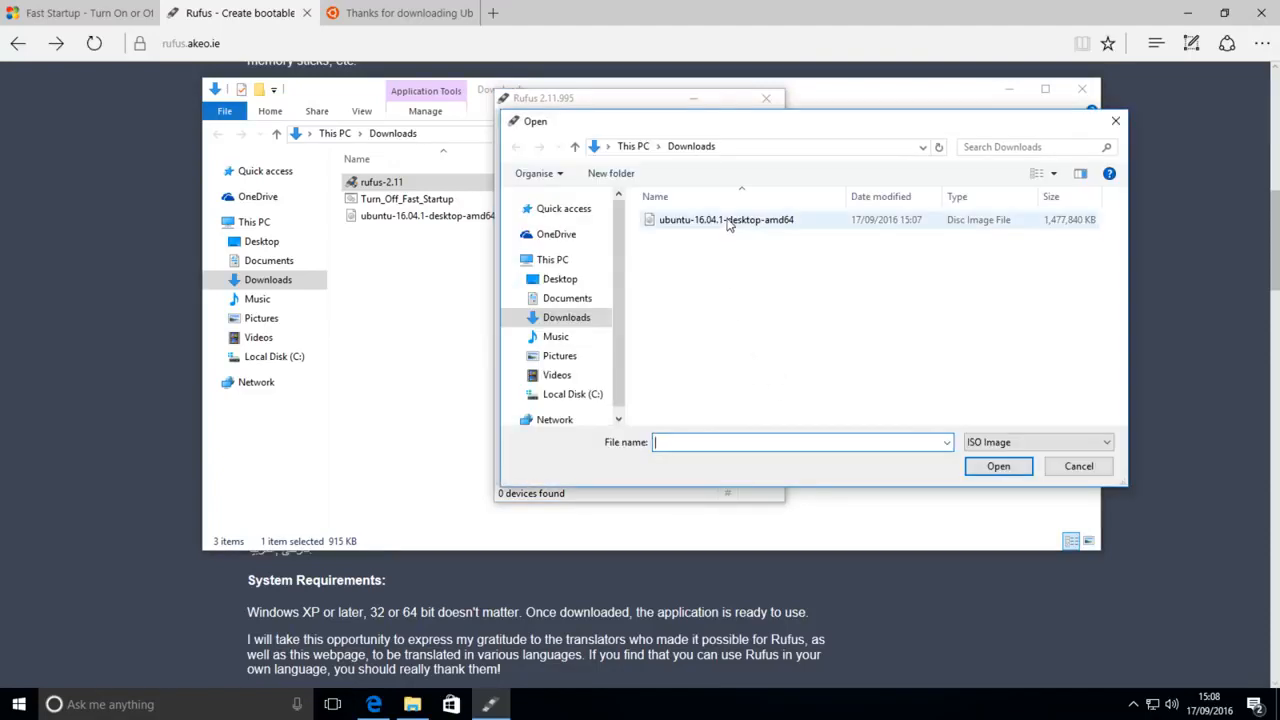
double_click(726, 218)
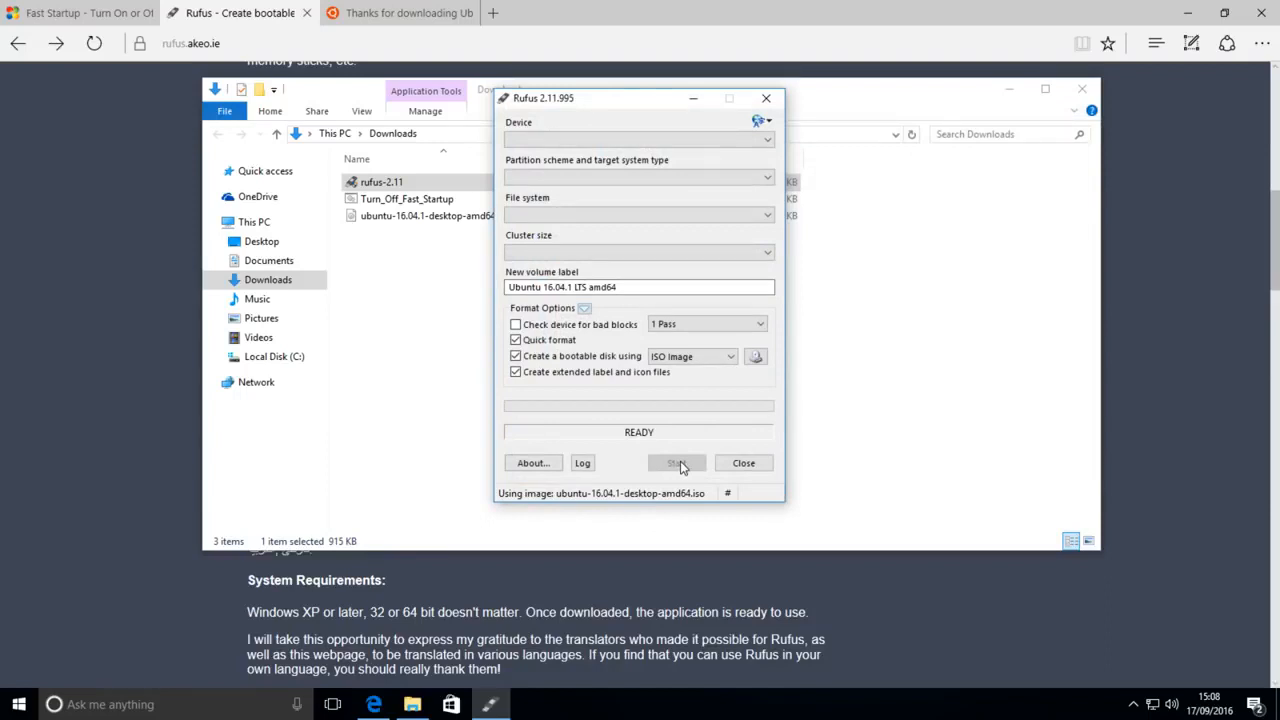
- Close Rufus, the Downloads folder window and the web browser to return to the desktop
left_click(744, 463)
left_click(1082, 88)
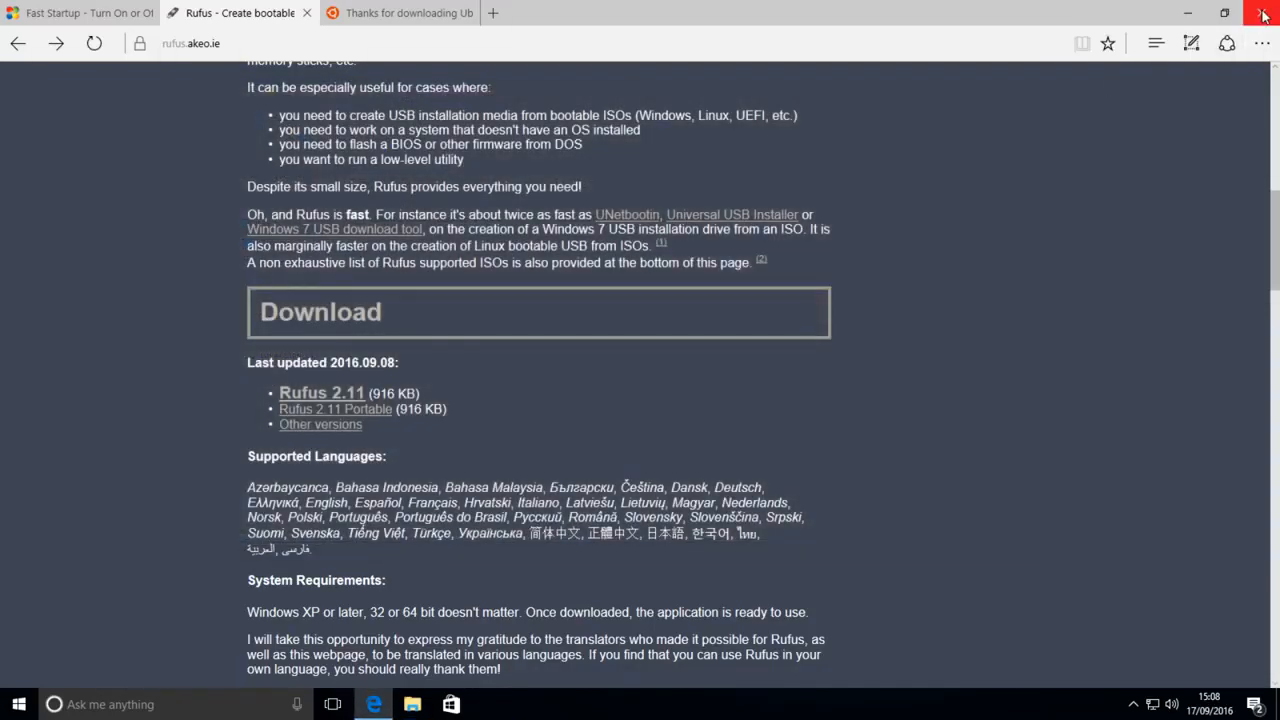
left_click(1262, 16)
left_click(589, 391)
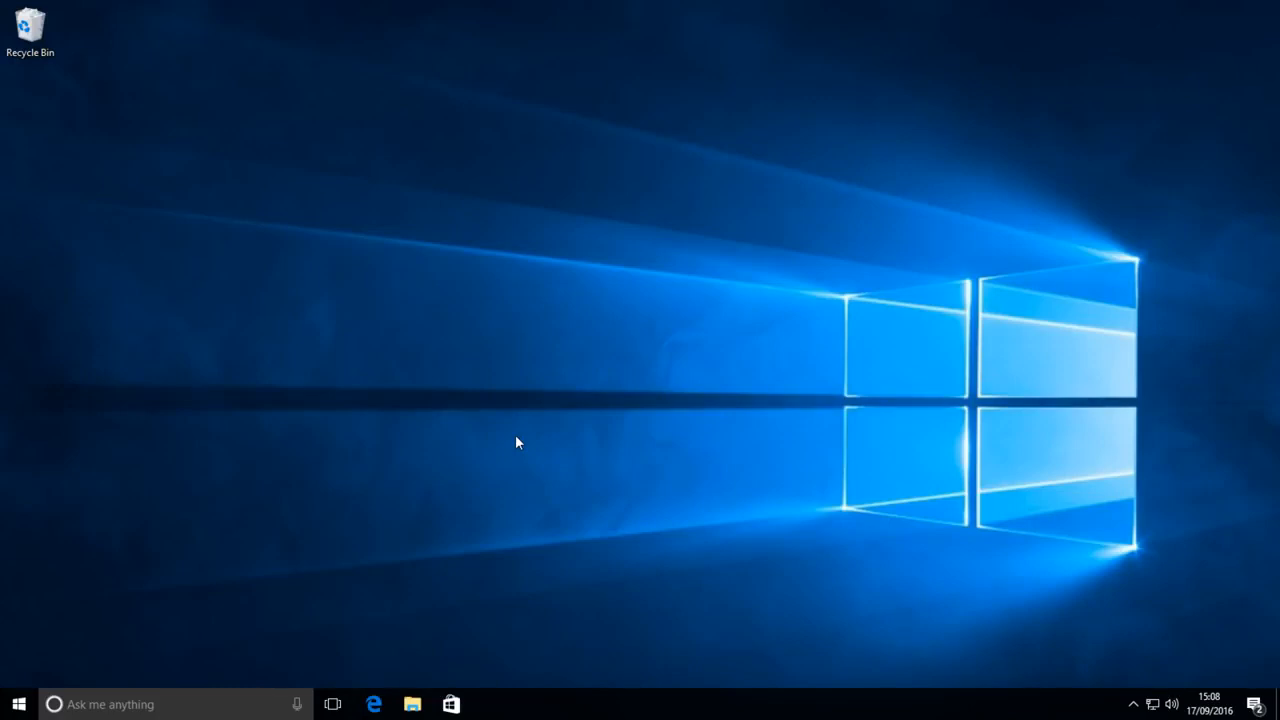
- Search Windows for "disk manag" and open the tool for creating and formatting hard disk partitions
key("super")
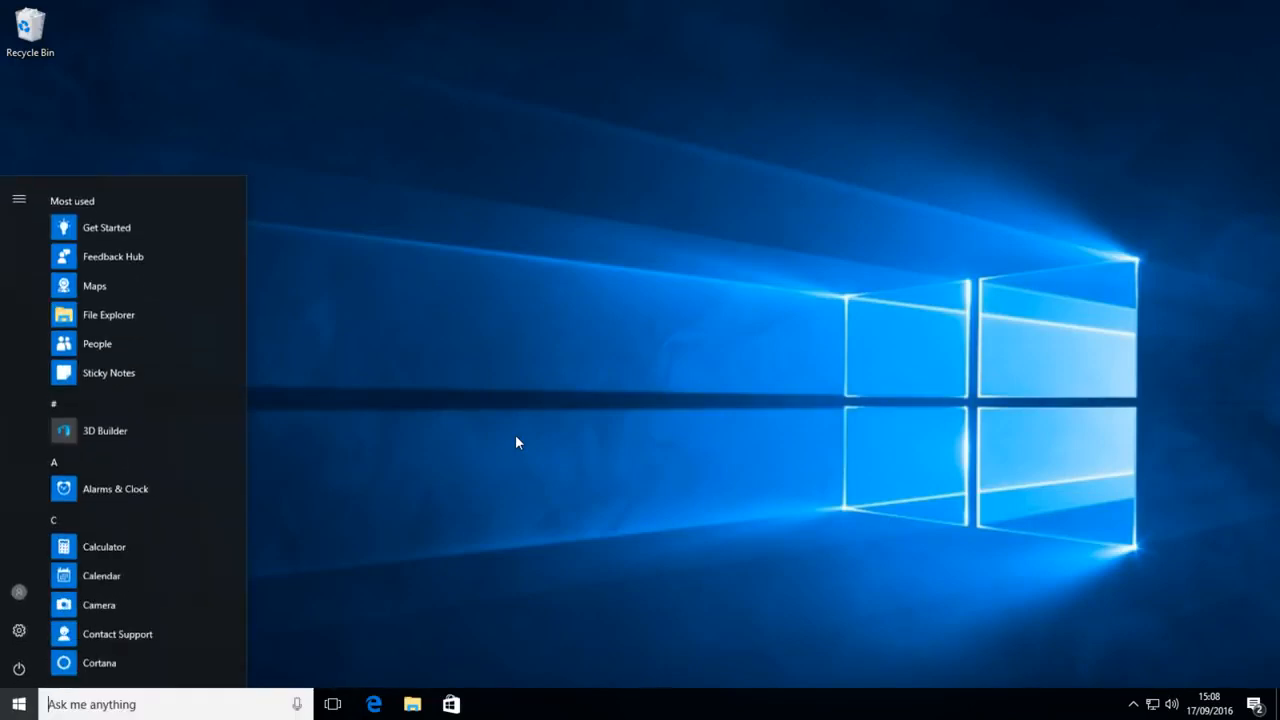
type("d")
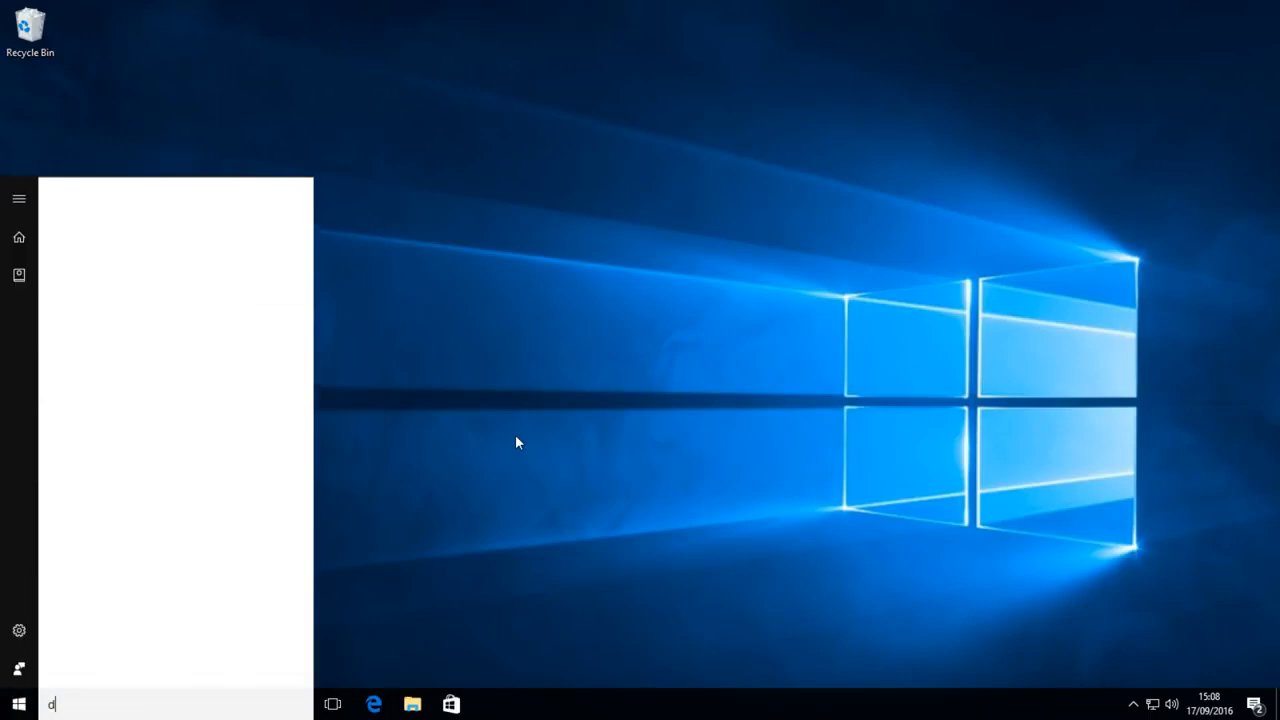
type("isk manag")
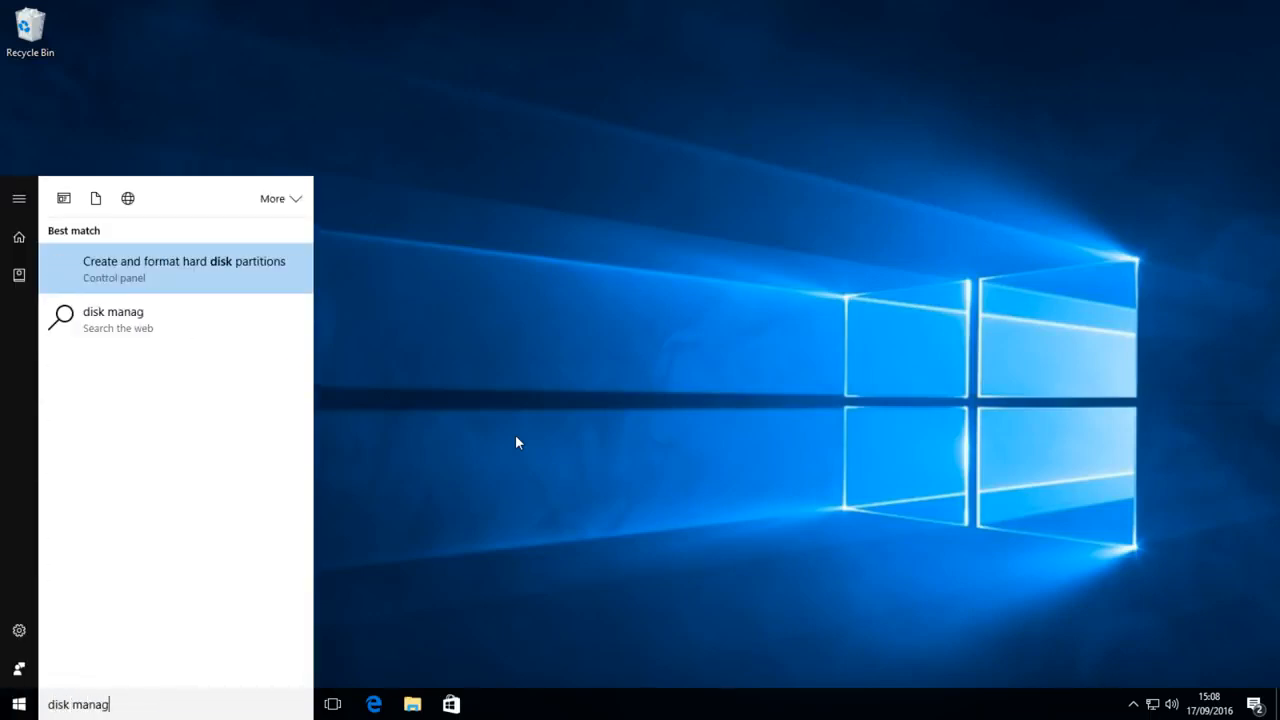
left_click(201, 286)
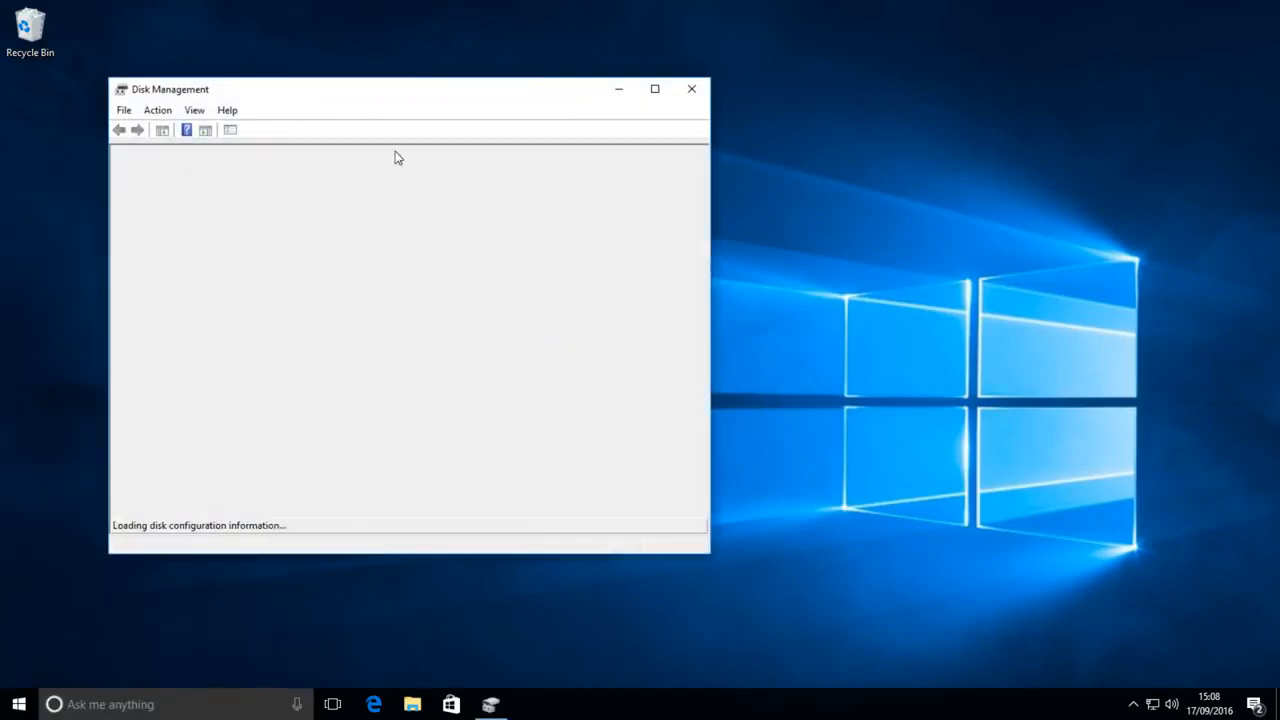
- Start shrinking the C: volume on Disk 0 in Disk Management
left_click(405, 386)
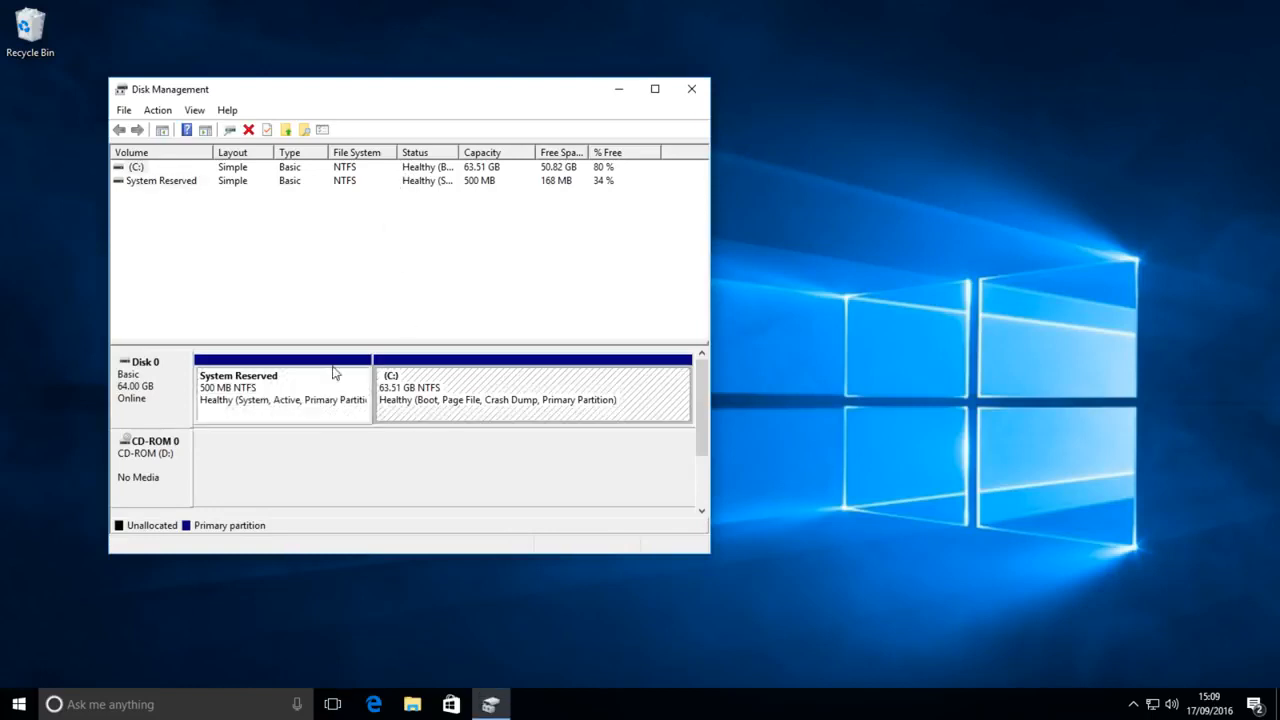
left_click(134, 167)
left_click(435, 387)
right_click(467, 390)
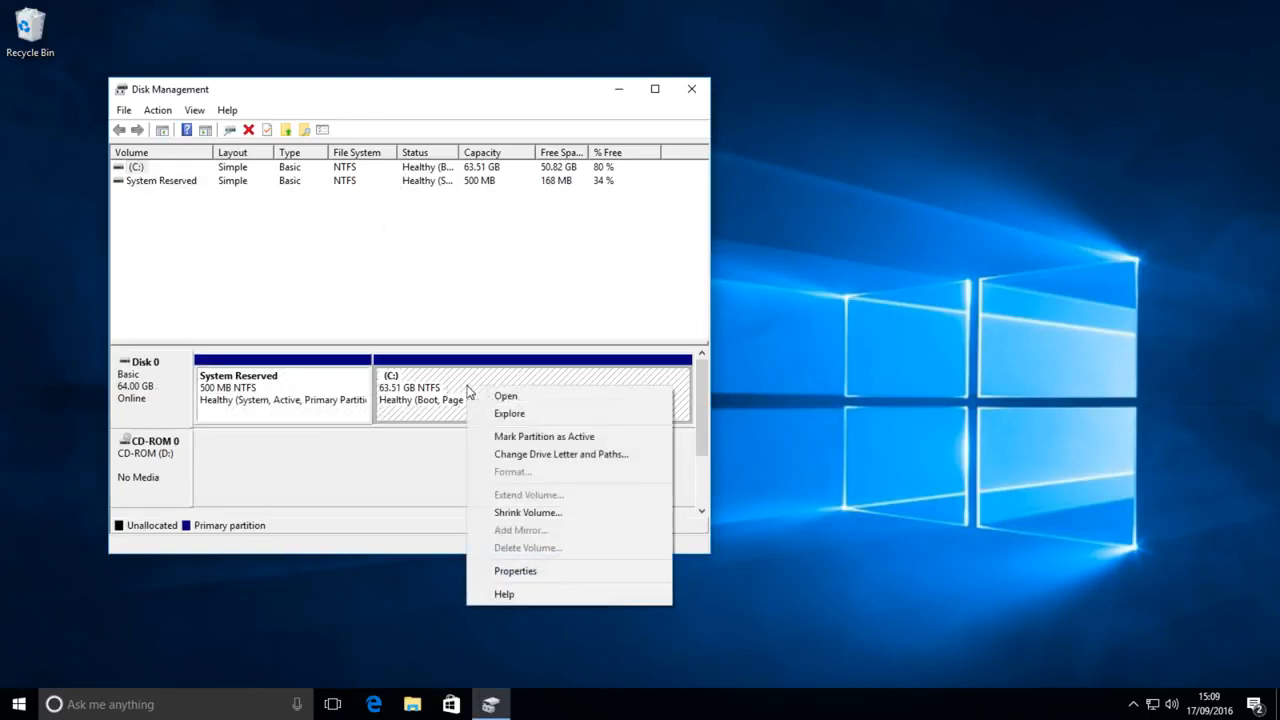
left_click(514, 512)
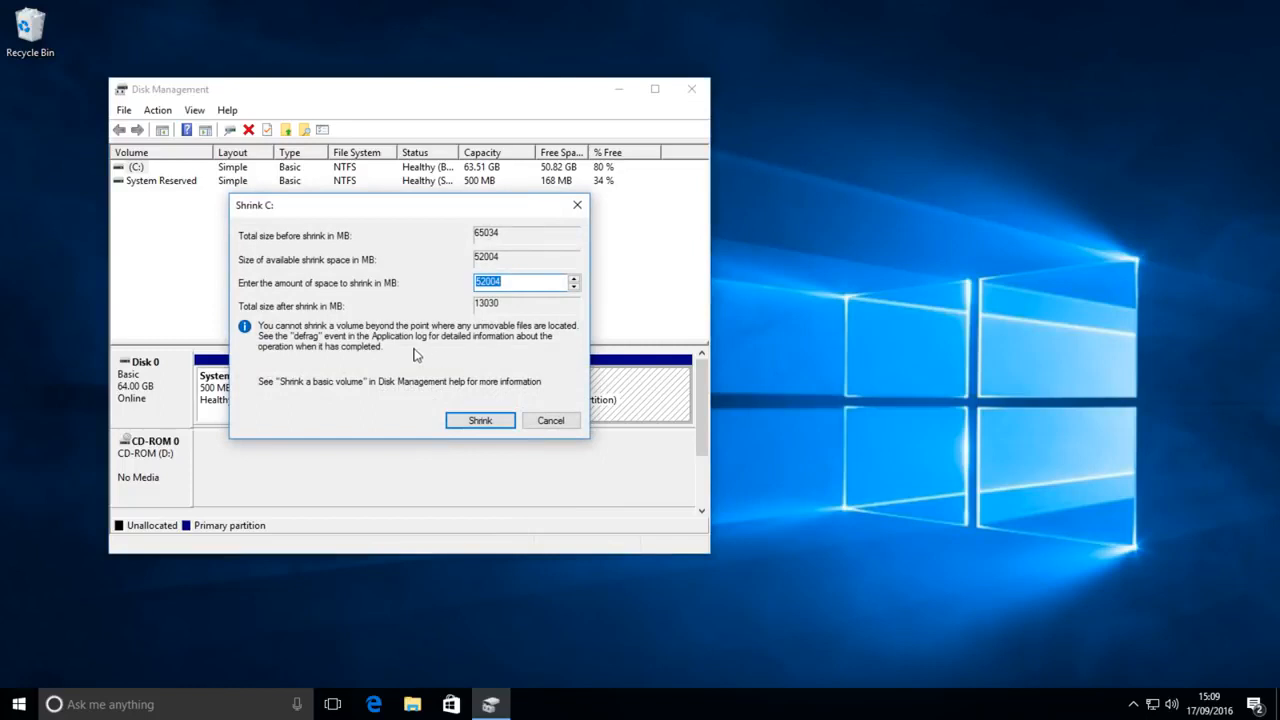
left_click(498, 282)
- Open Calculator, multiply 10 by 1024 to convert 10 GB to megabytes, and close it again
key("super+r")
type("calc")
key("Return")
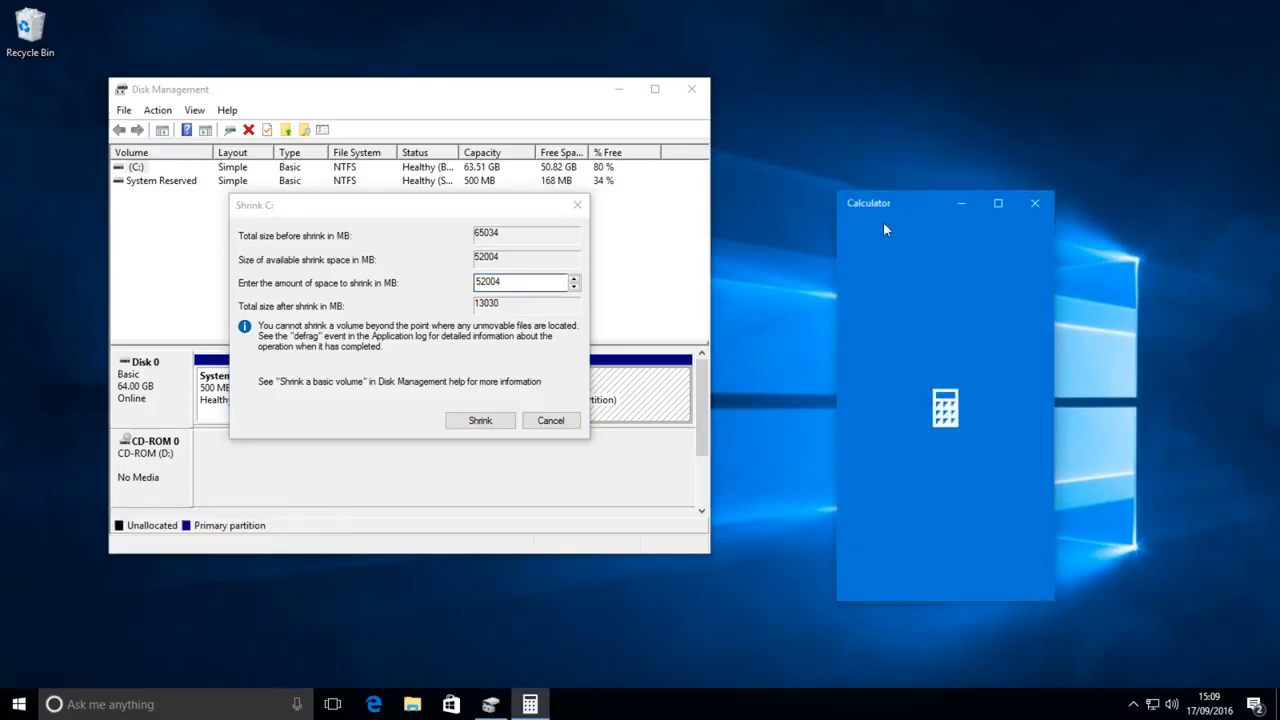
left_click_drag(916, 205, 878, 127)
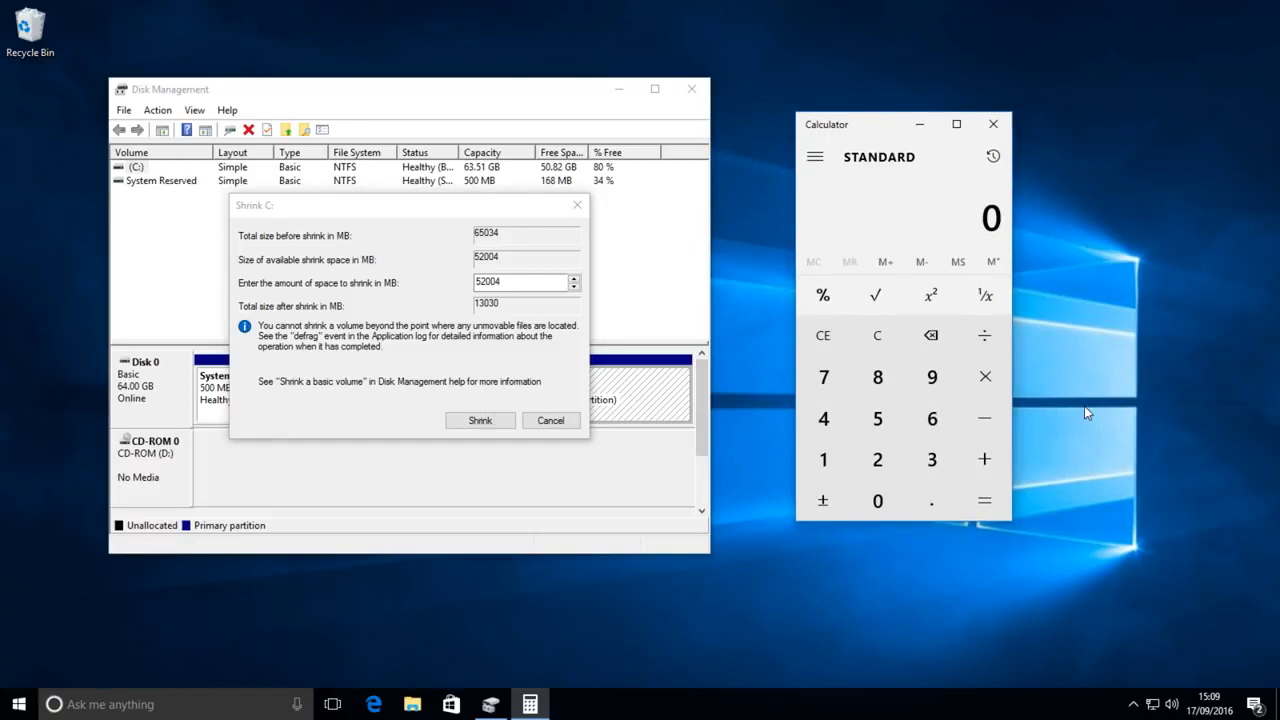
type("10")
key("asterisk")
type("1024")
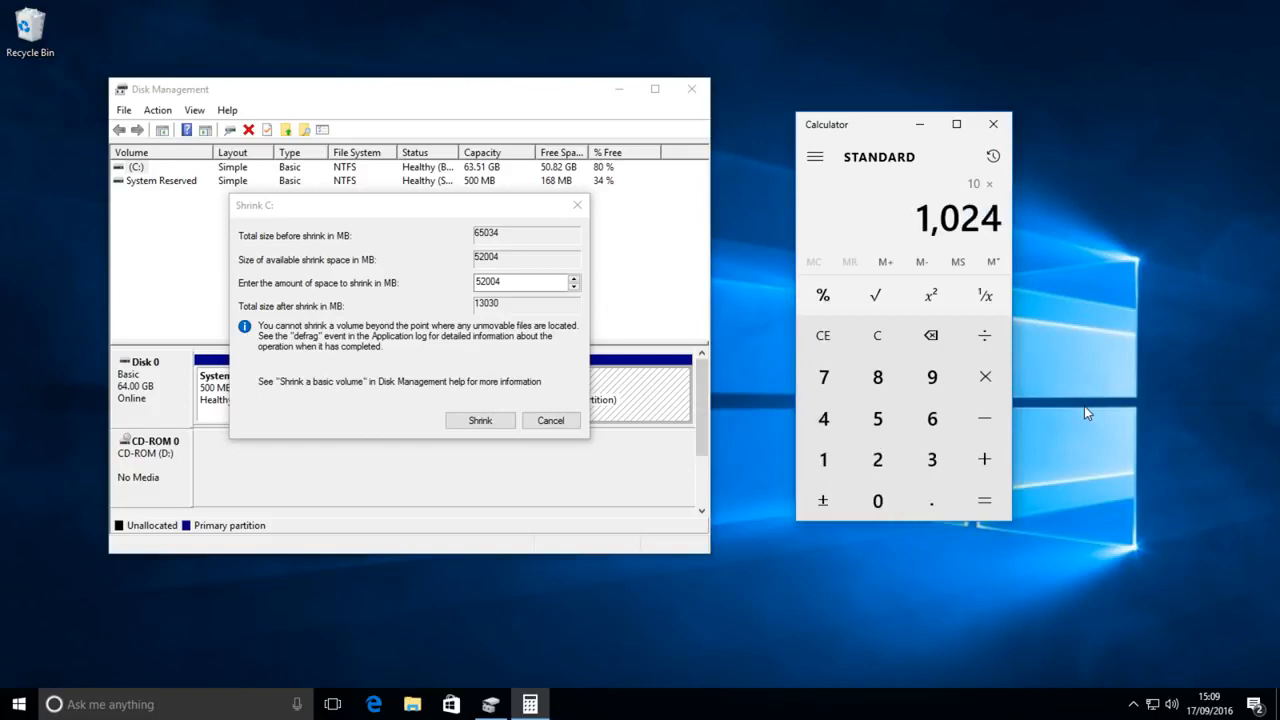
key("Return")
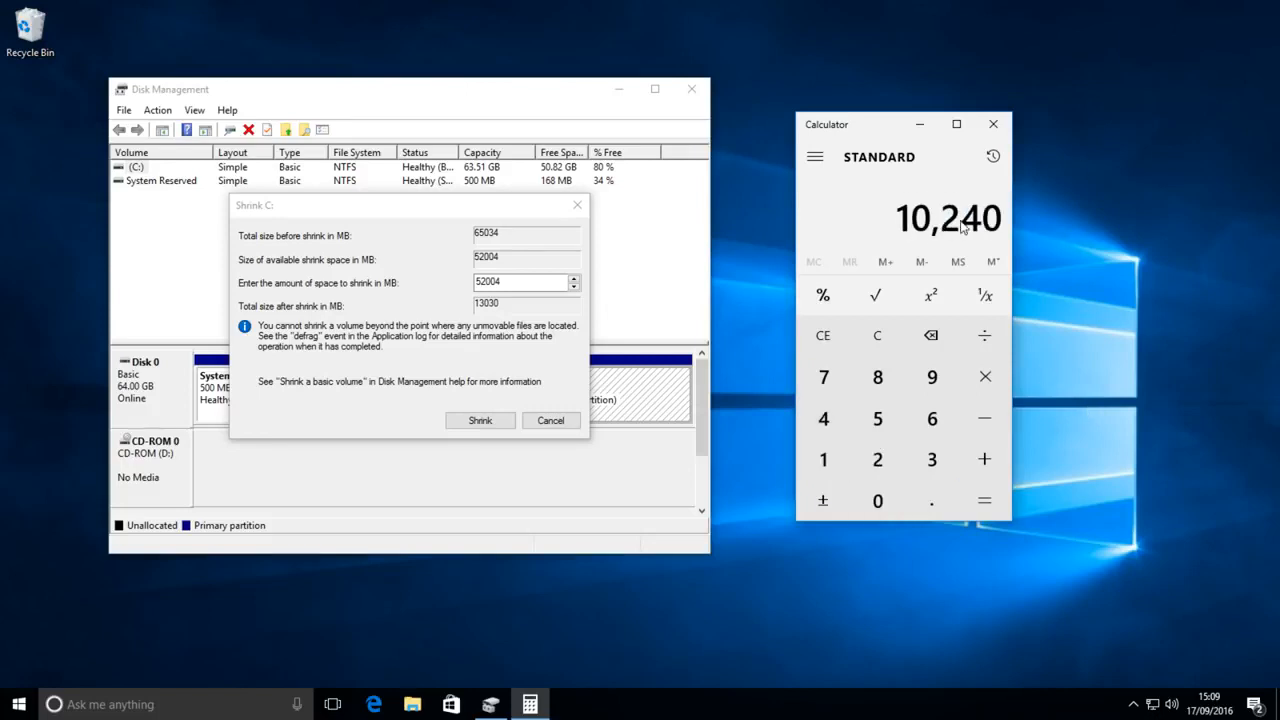
left_click(993, 124)
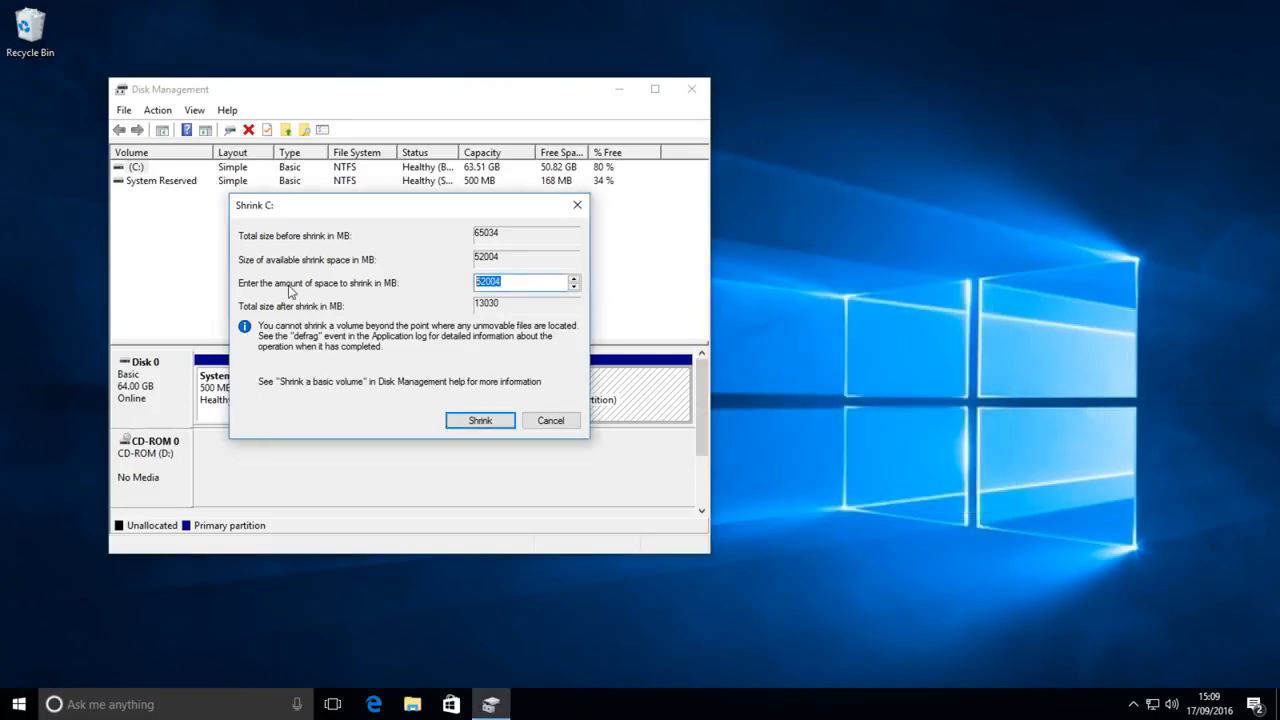
- Set the amount of space to shrink from the C: volume to 10240 MB
type("10240")
left_click_drag(505, 283, 433, 276)
left_click(508, 282)
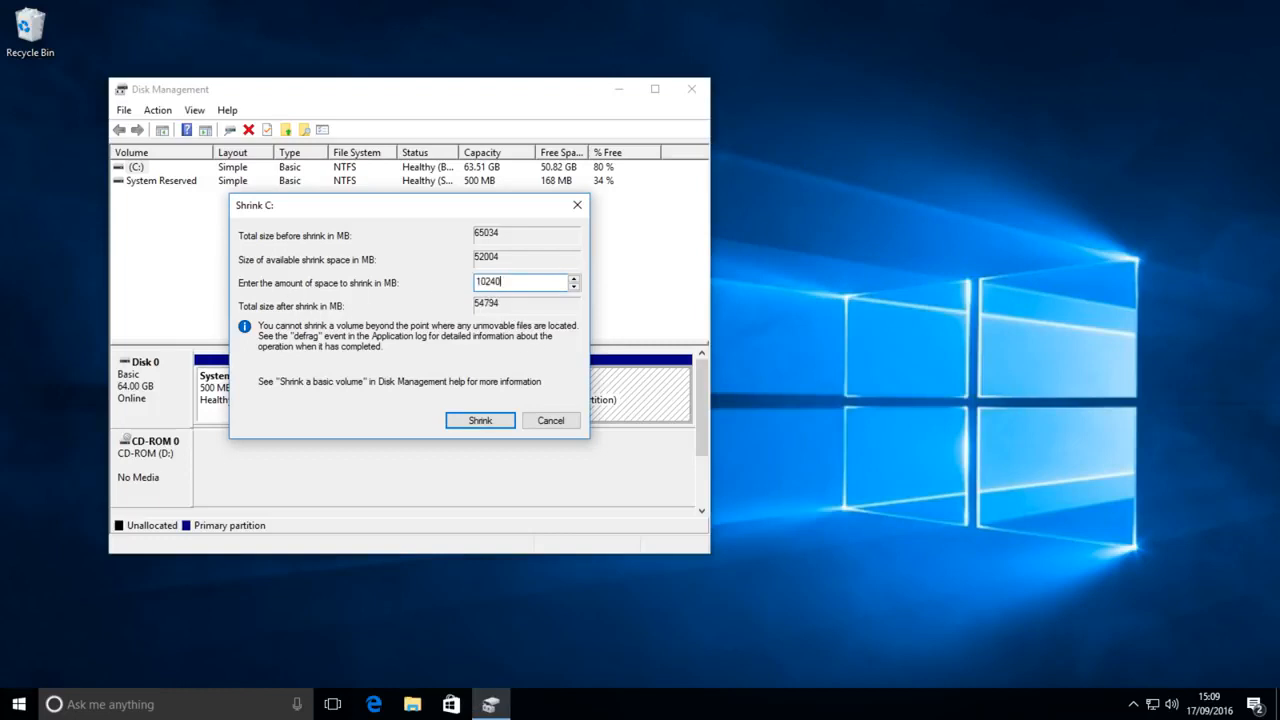
- Shrink the C: volume by the entered amount, select the new unallocated space on Disk 0 and close Disk Management
left_click(502, 424)
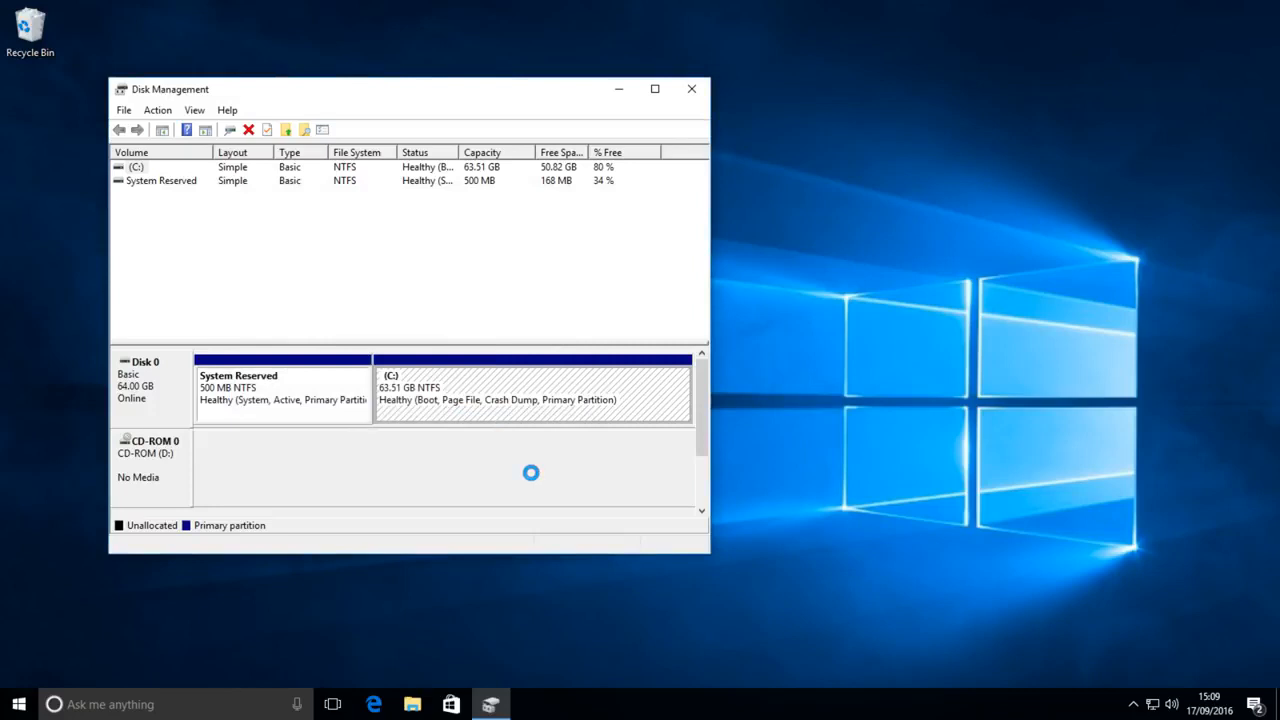
left_click(640, 388)
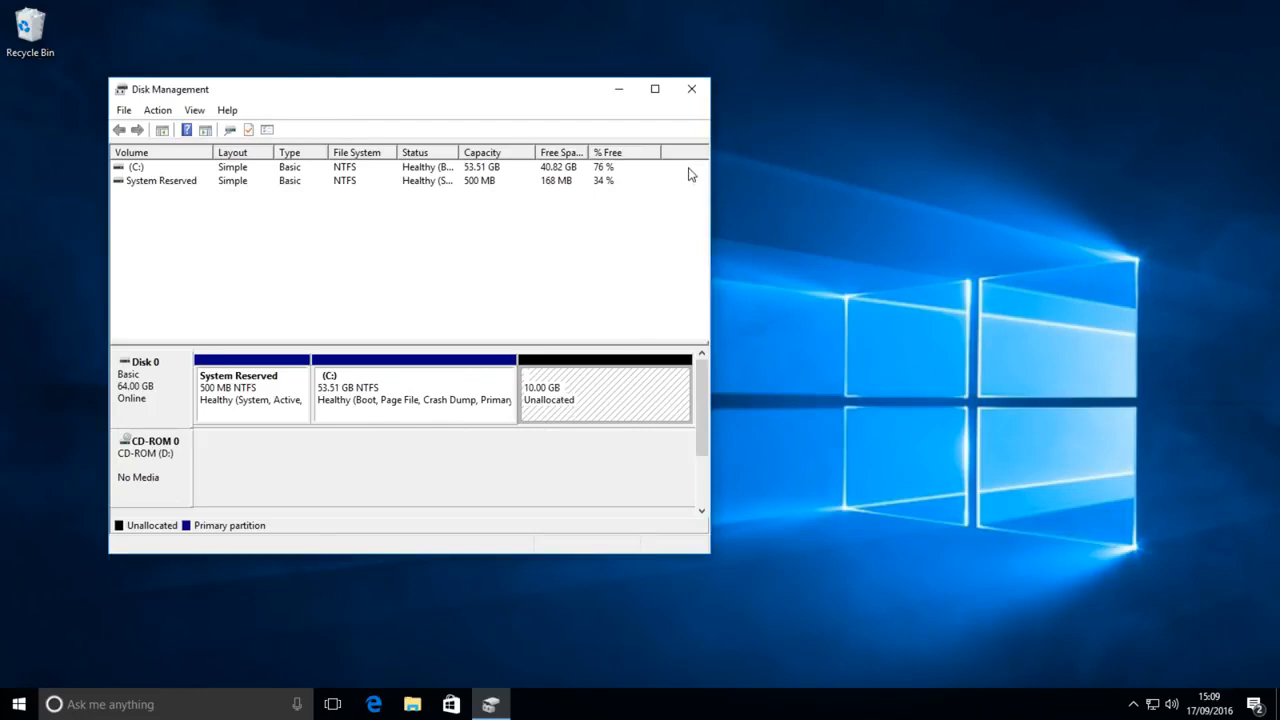
left_click(693, 91)
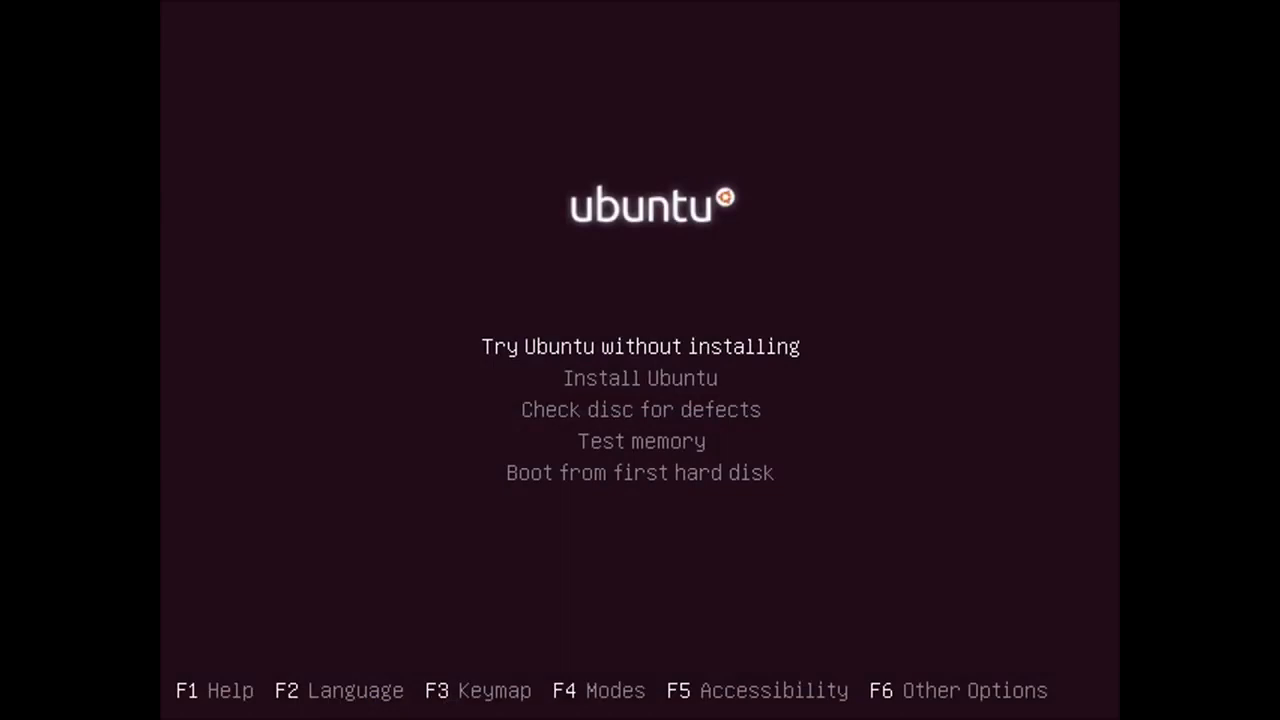
- Run the disc check for defects from the Ubuntu boot menu and reboot the system when it finishes
key("Down")
key("Down")
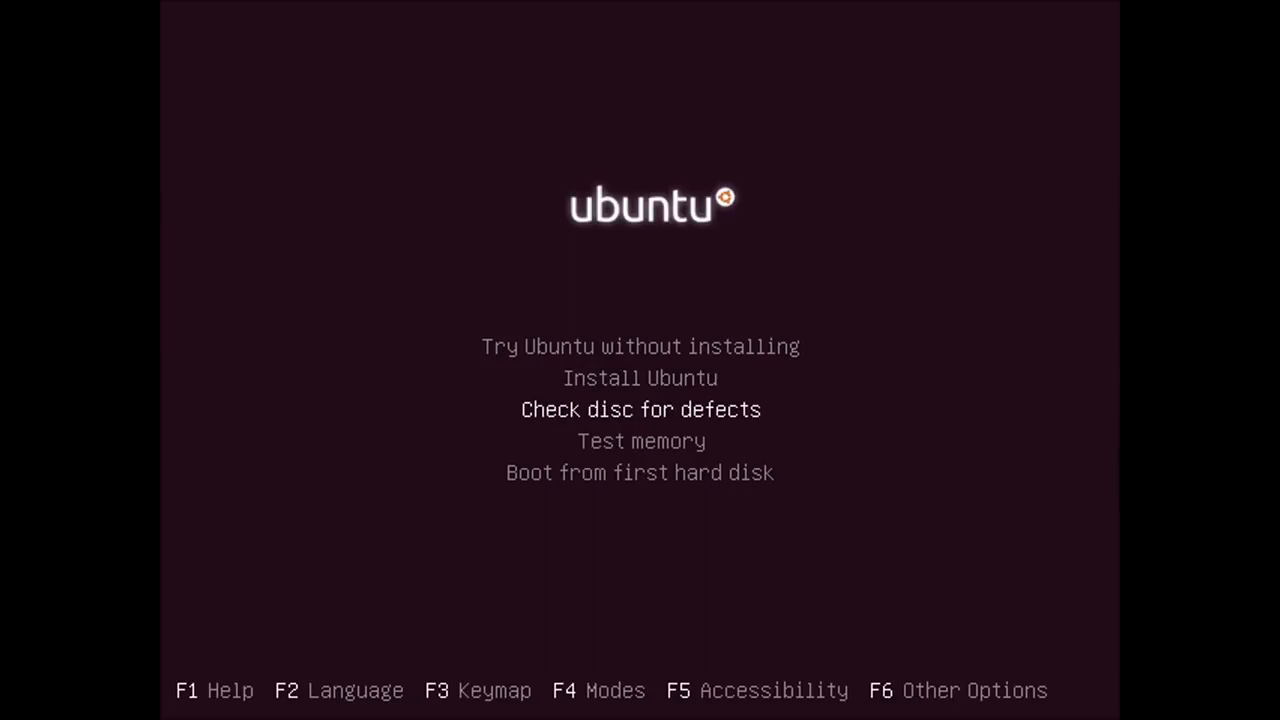
key("Down")
key("Down")
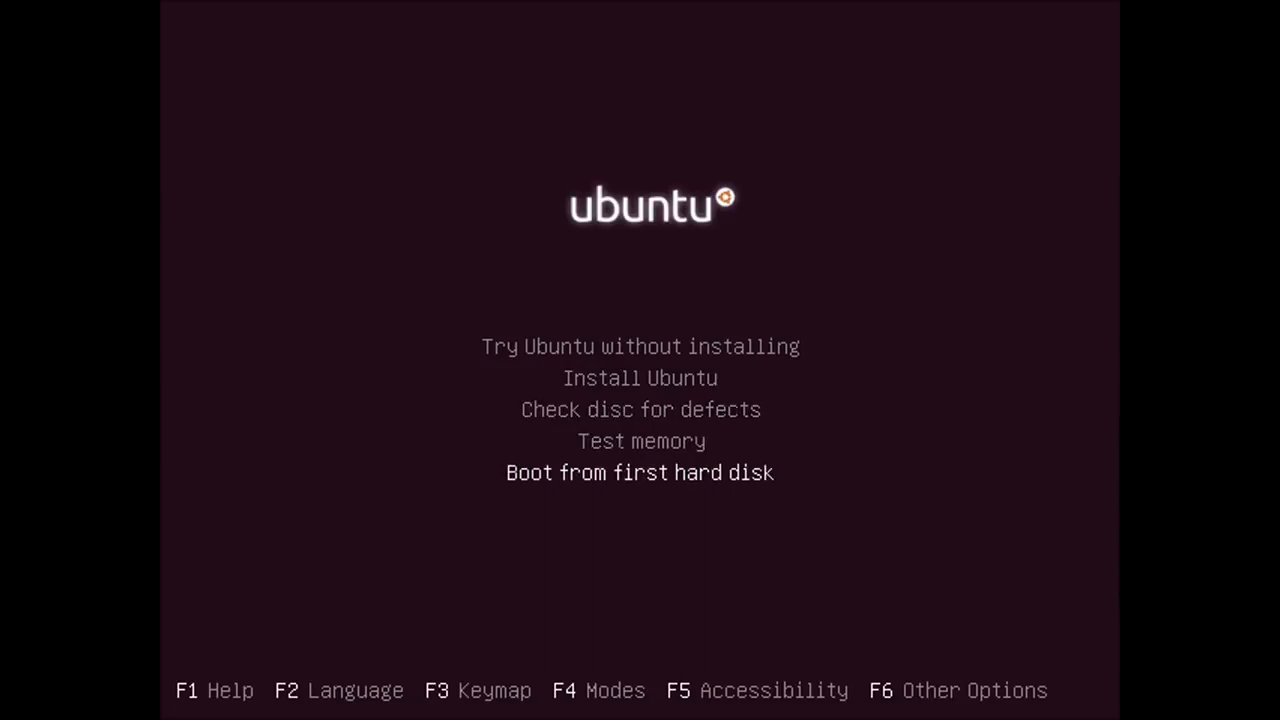
key("Up")
key("Up")
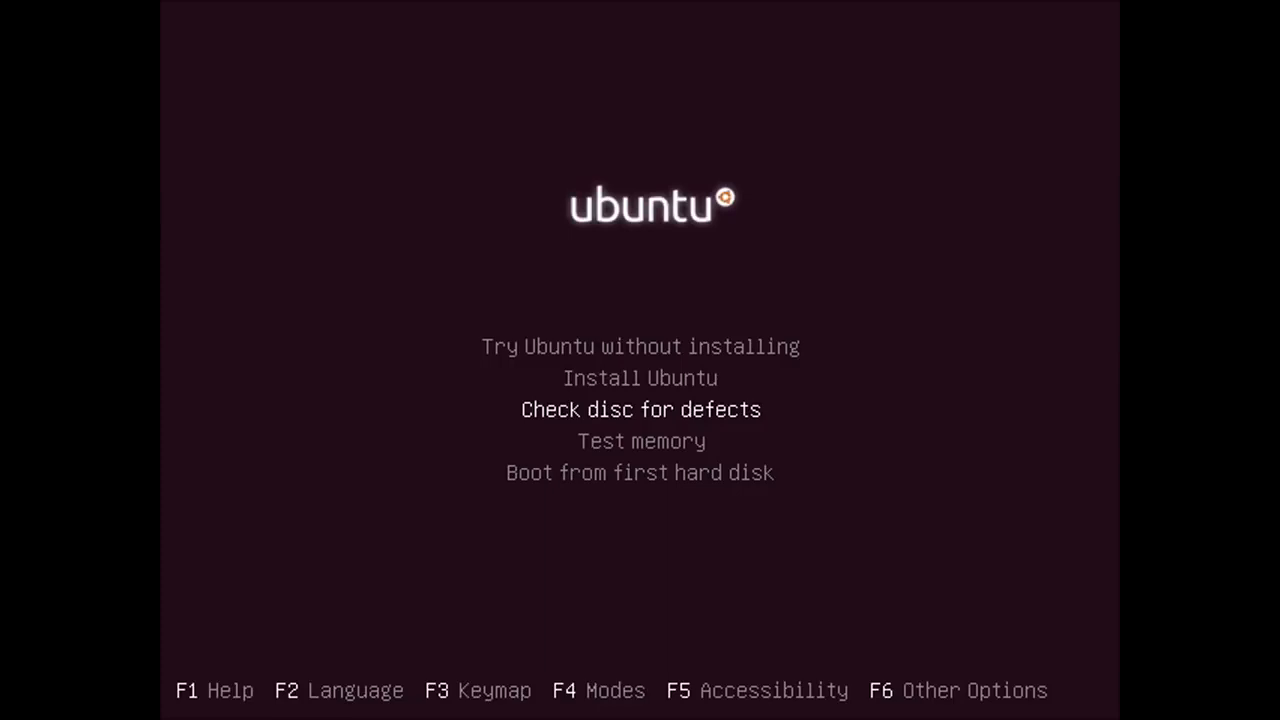
key("Return")
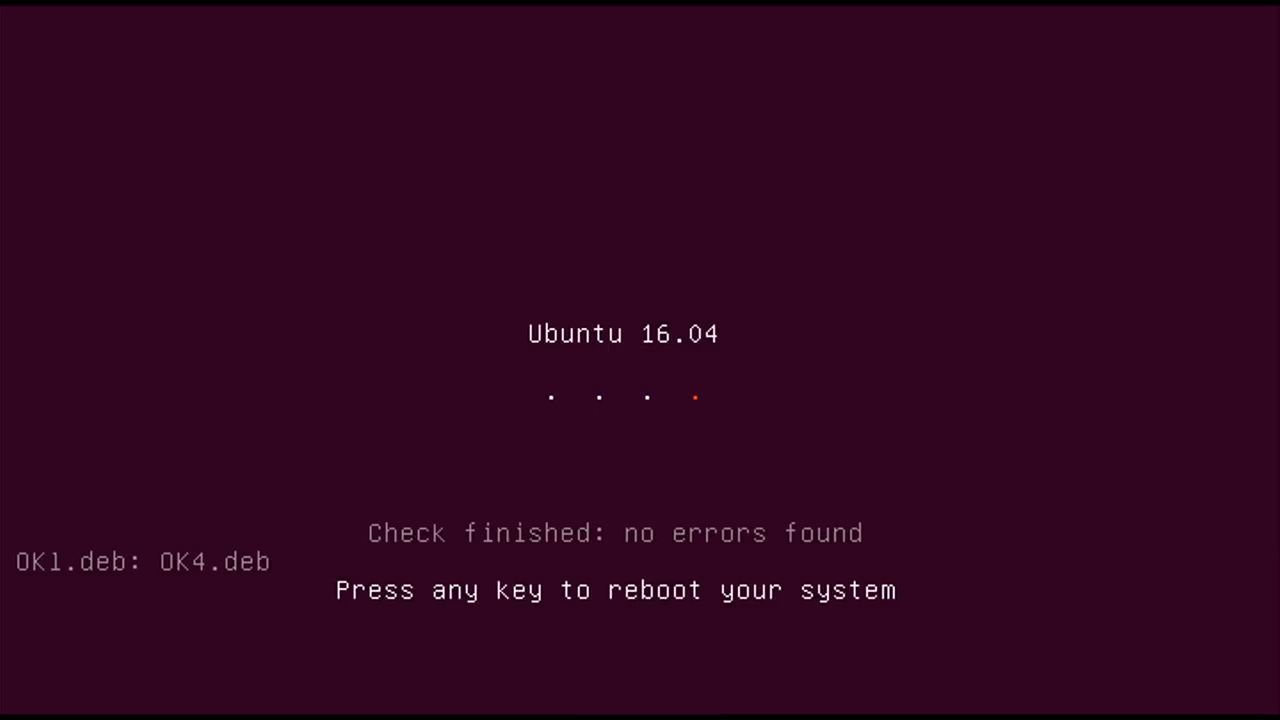
key("Return")
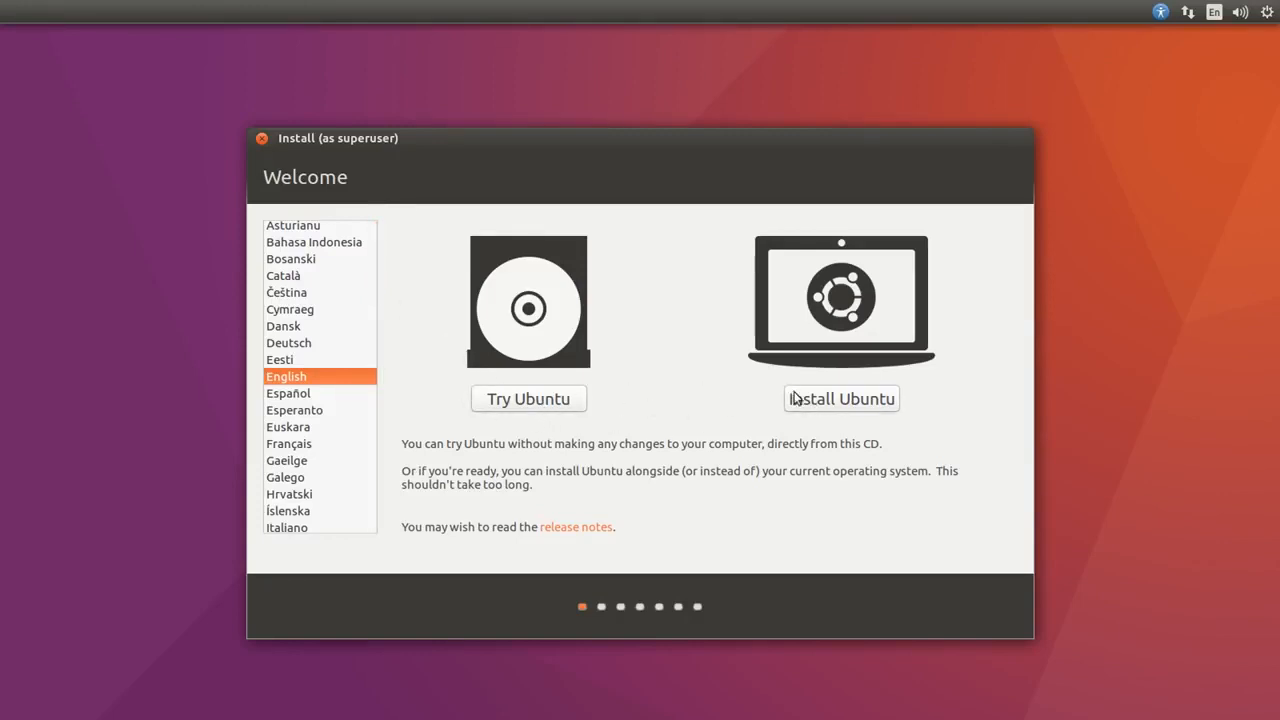
- Start the Ubuntu installation in English with downloading updates and installing third-party software both enabled
scroll(306, 312, "down", 1)
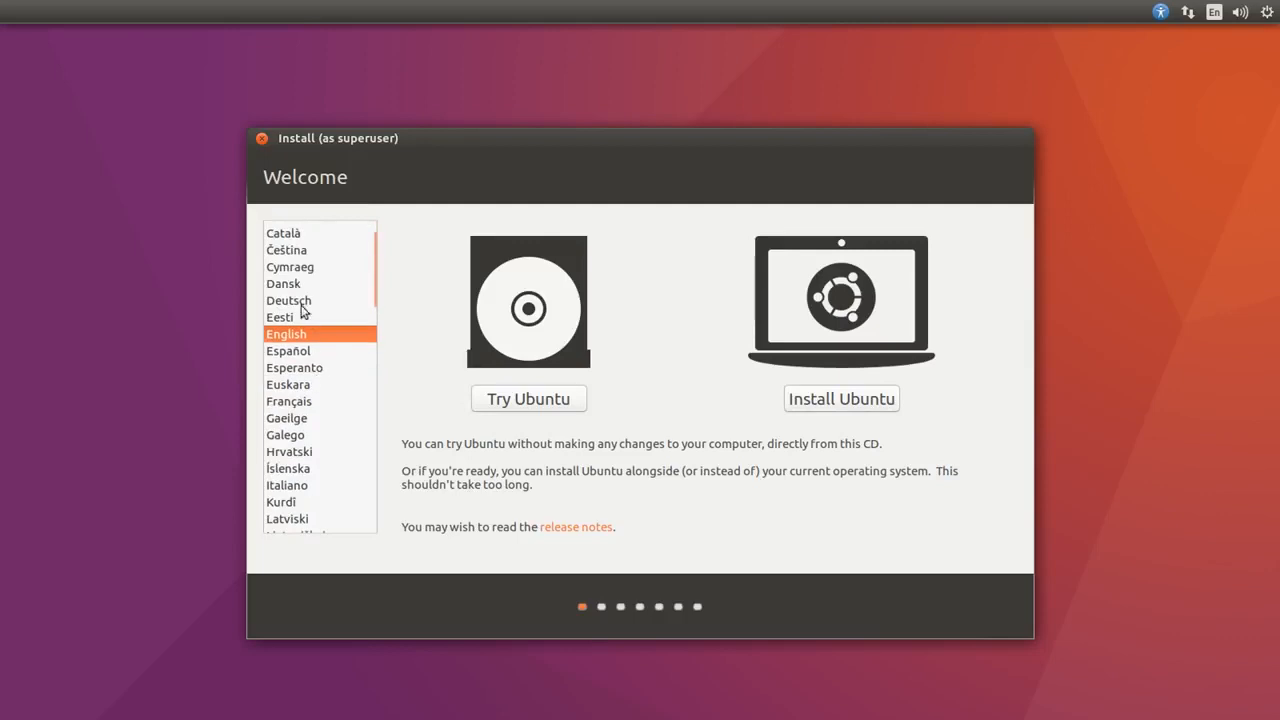
left_click(843, 401)
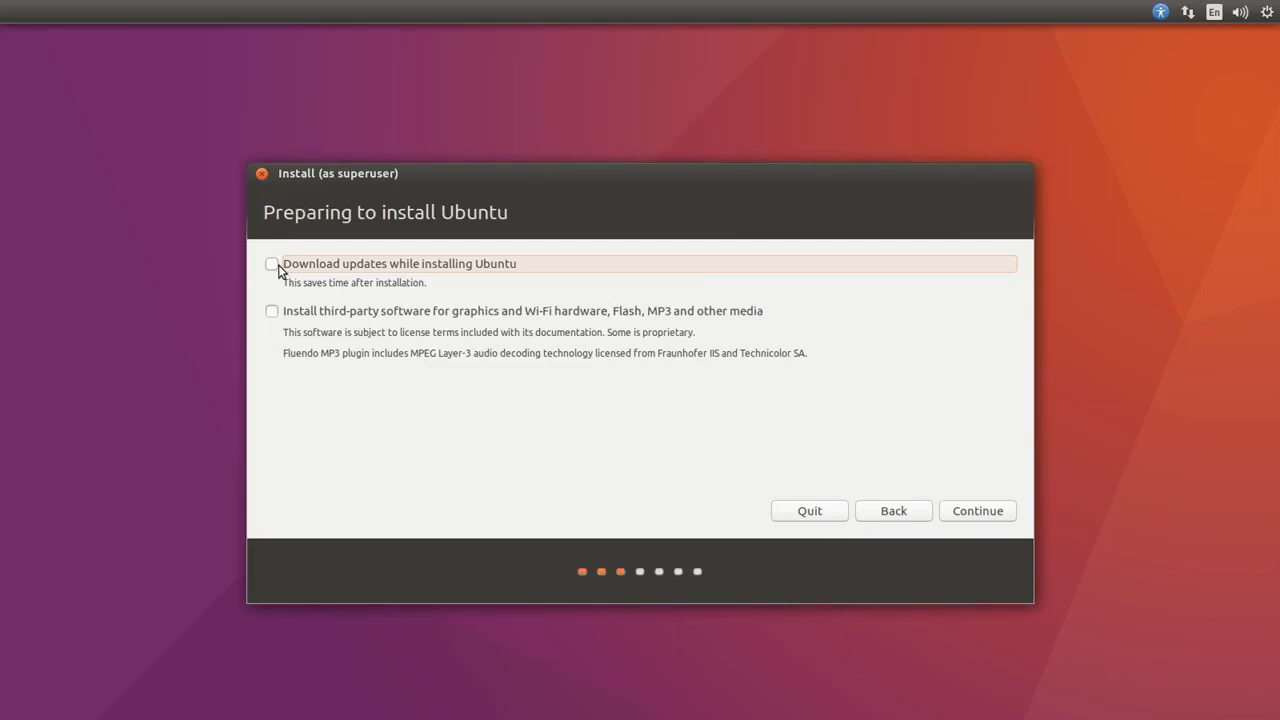
left_click(272, 266)
left_click(270, 266)
left_click(271, 265)
left_click(271, 316)
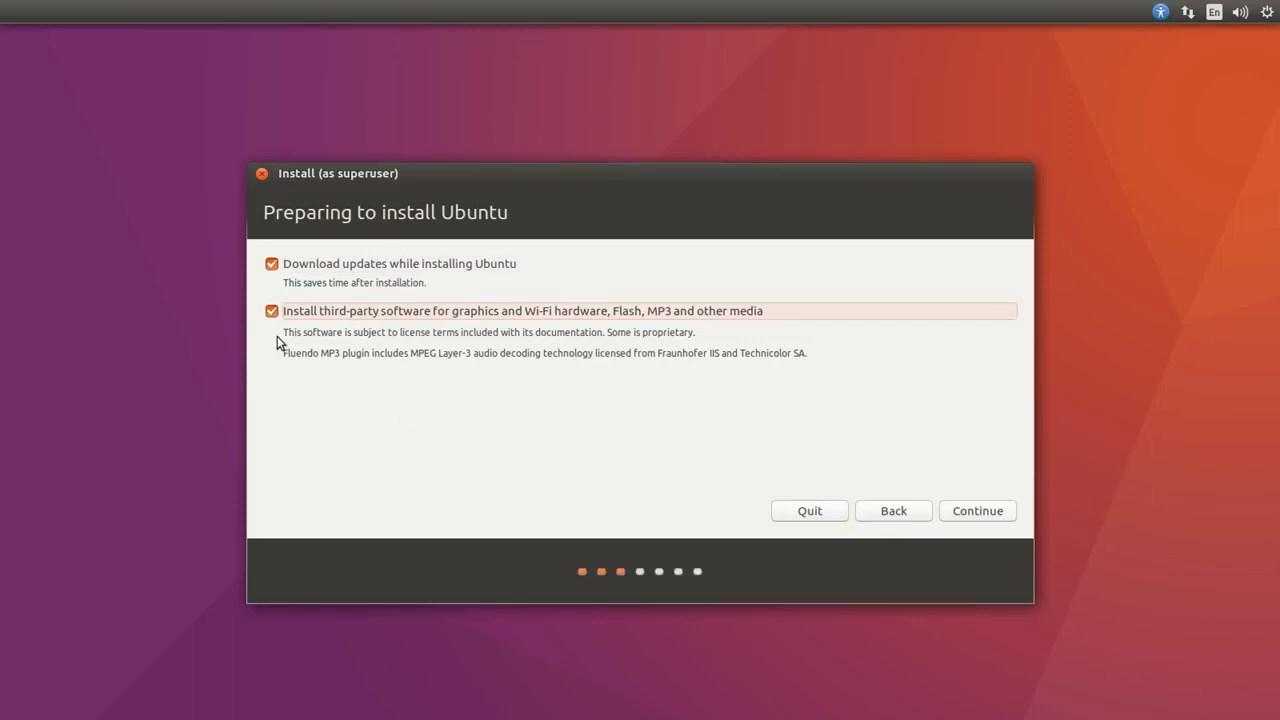
left_click(965, 513)
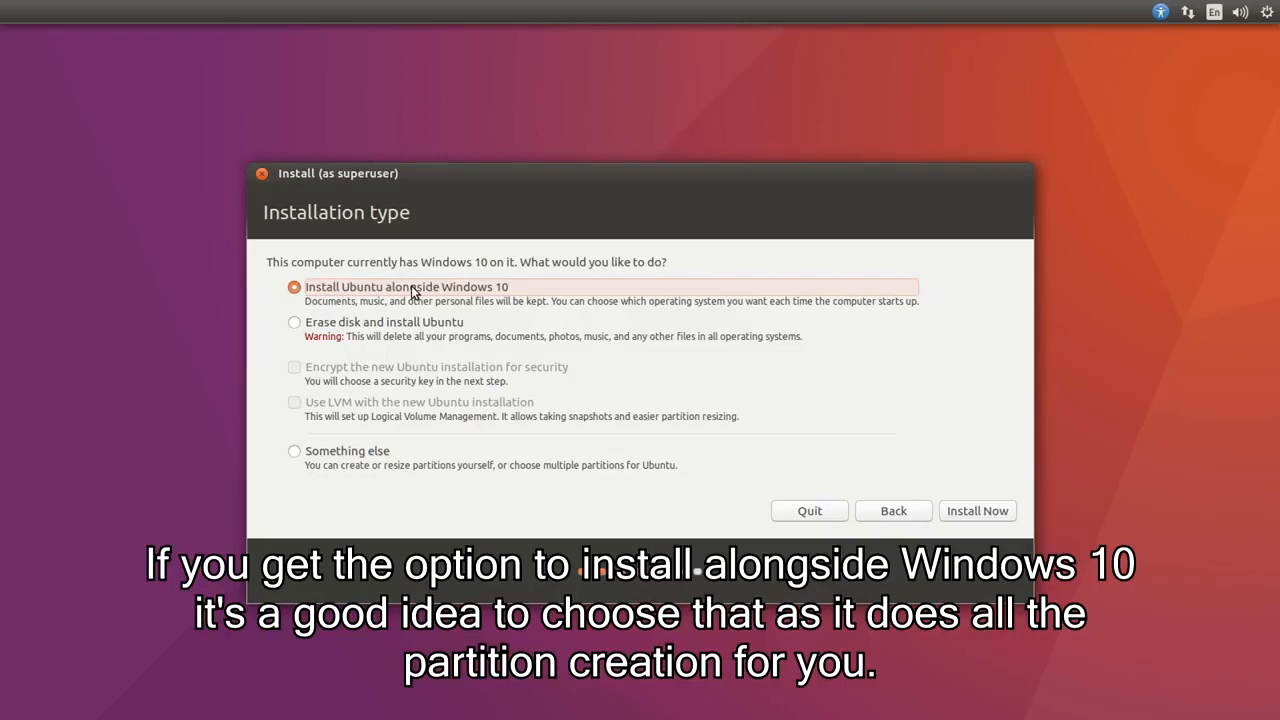
- Choose "Something else" as the installation type and start adding a partition in the free space on /dev/sda
left_click(340, 454)
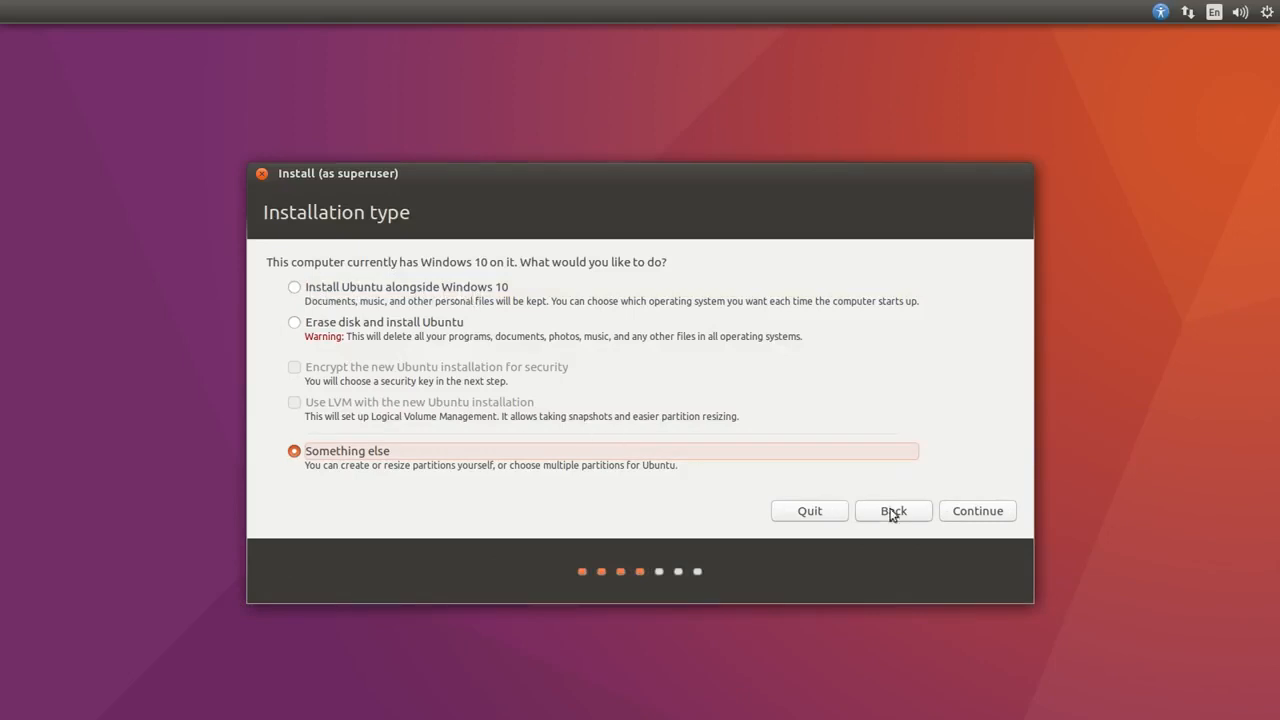
left_click(962, 513)
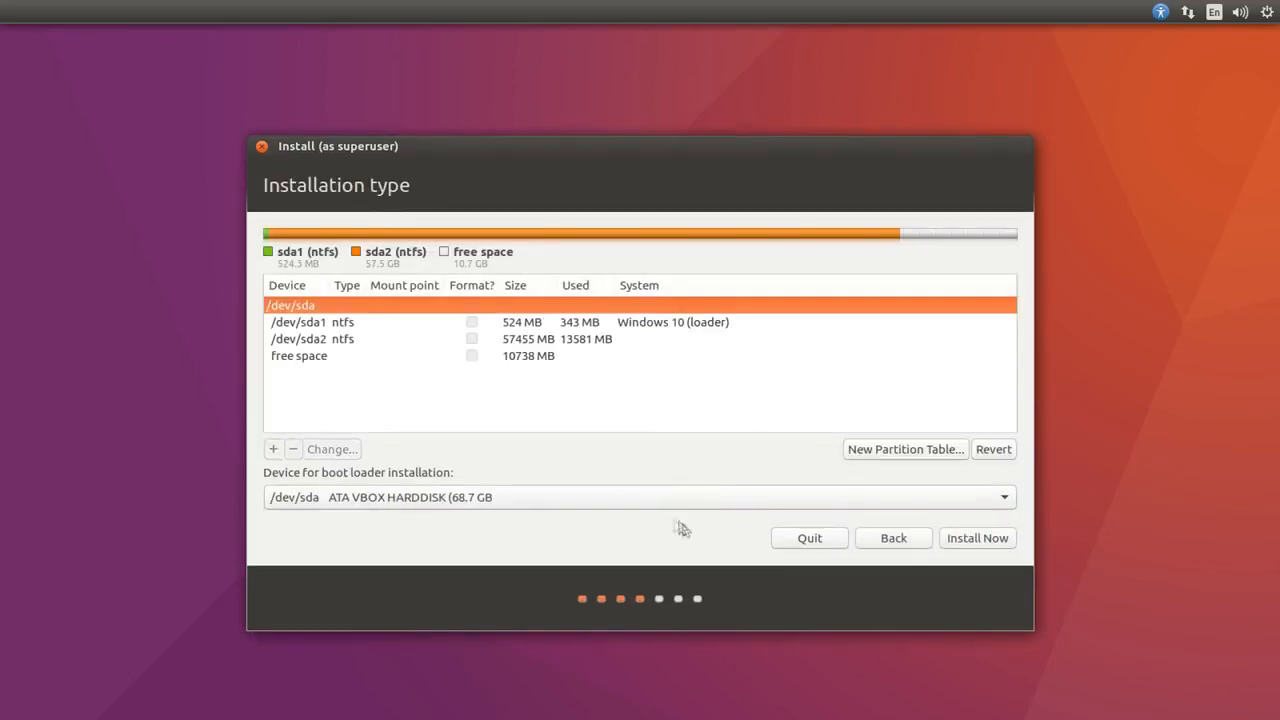
left_click(299, 363)
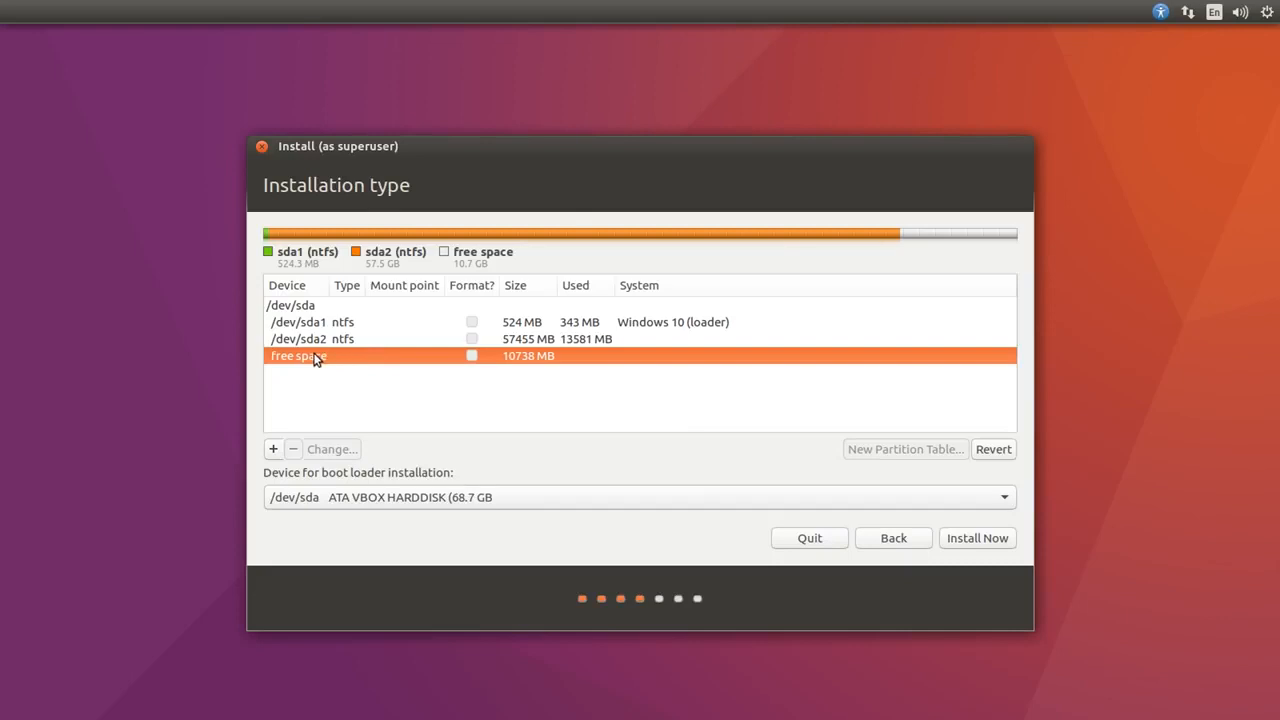
left_click(273, 449)
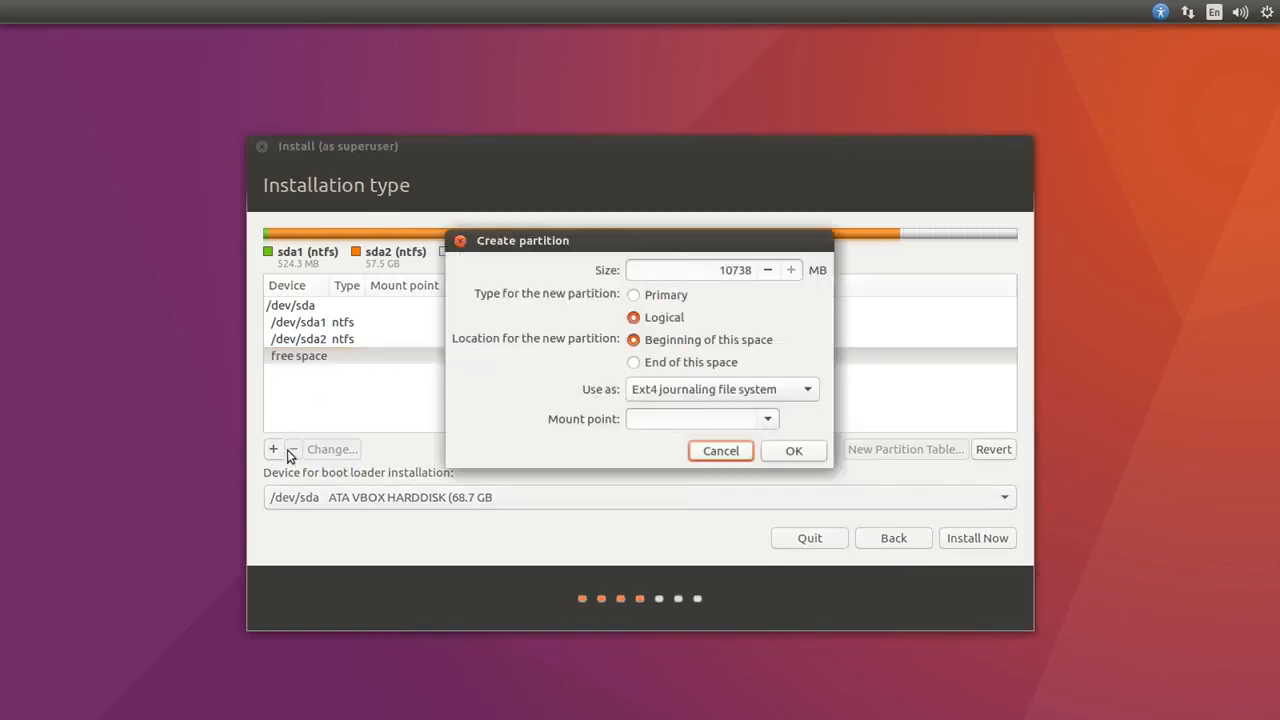
- Create the new logical partition as a swap area of 3072 MB at the beginning of the free space
left_click(706, 389)
left_click(706, 392)
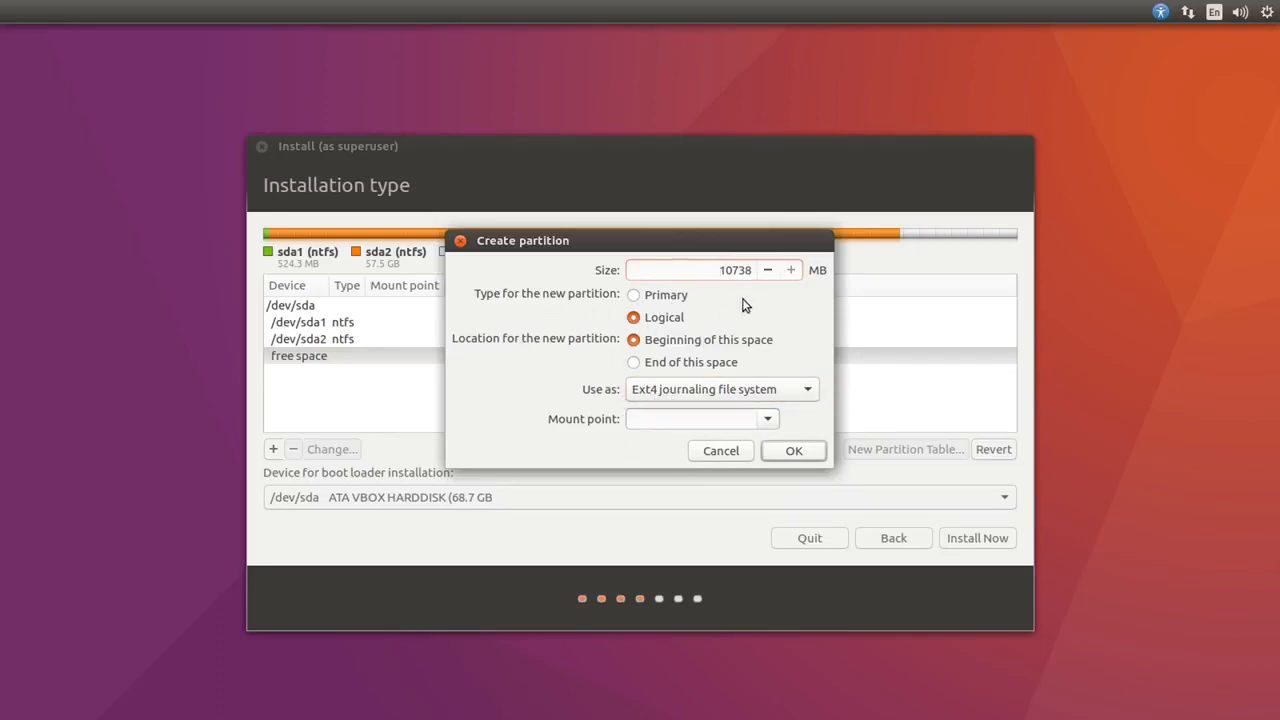
left_click(684, 398)
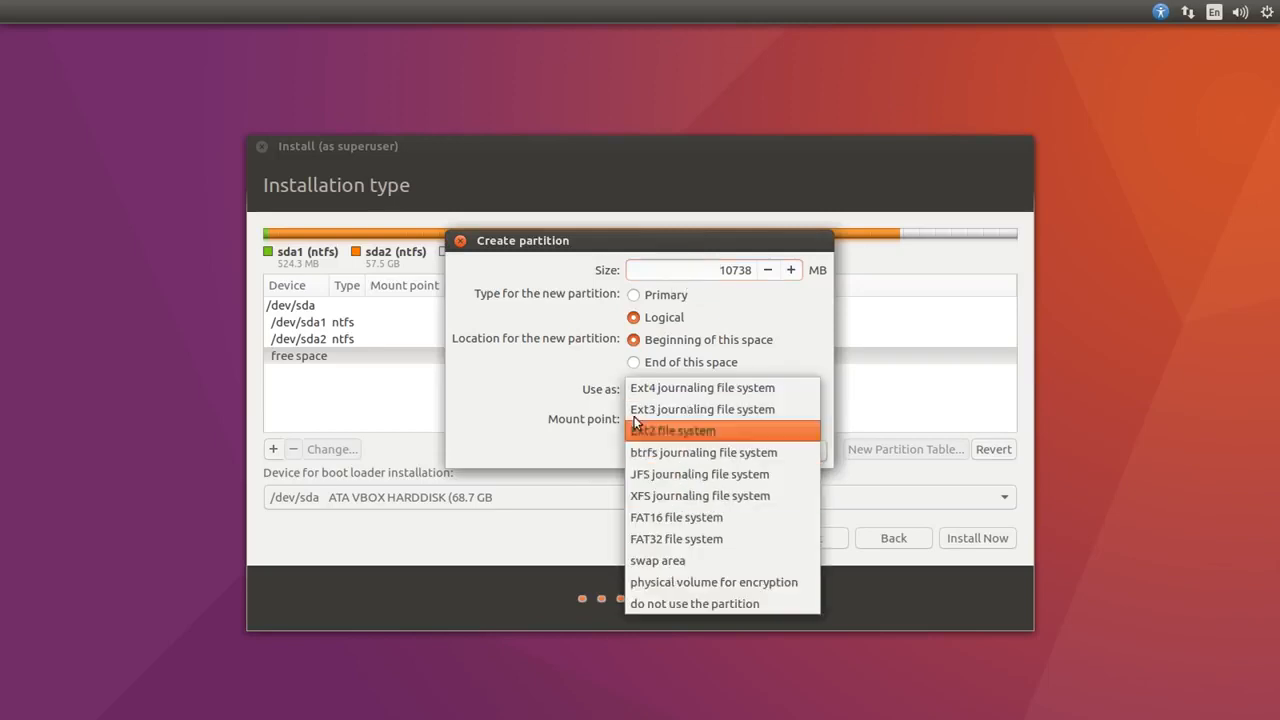
left_click(646, 389)
left_click(646, 389)
left_click(672, 560)
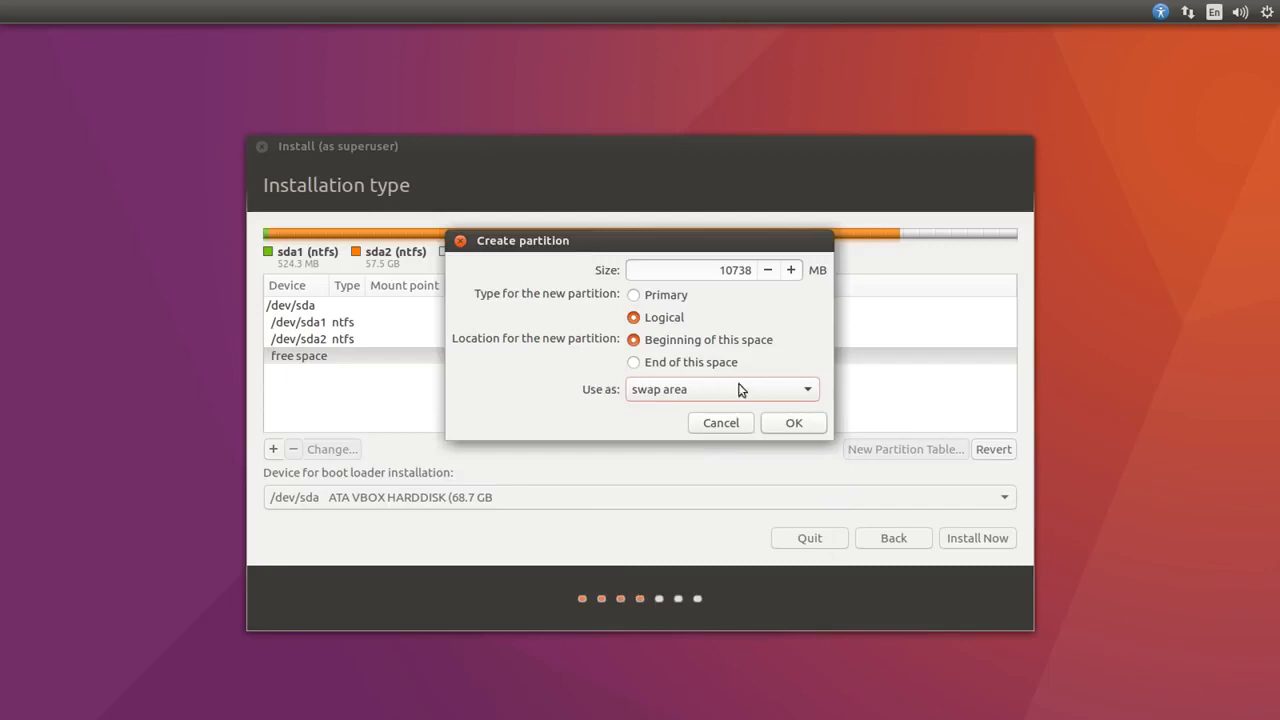
double_click(688, 270)
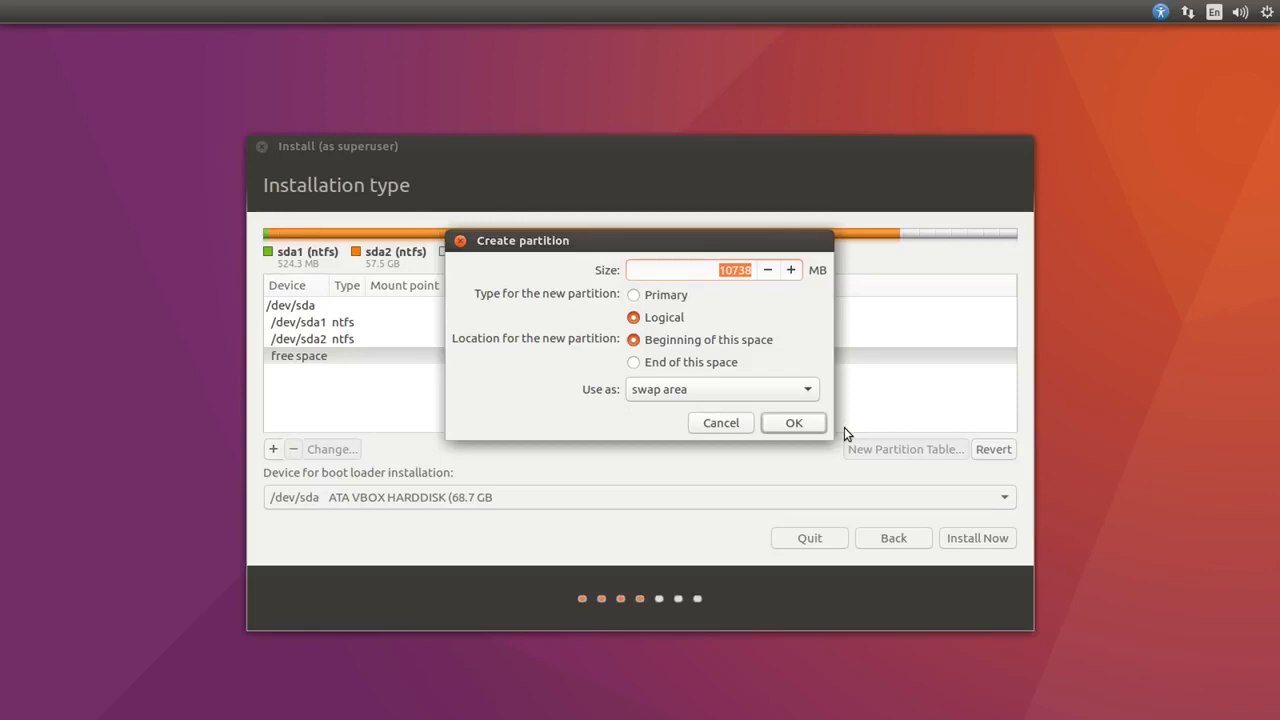
type("3072")
left_click_drag(714, 271, 778, 270)
left_click(689, 275)
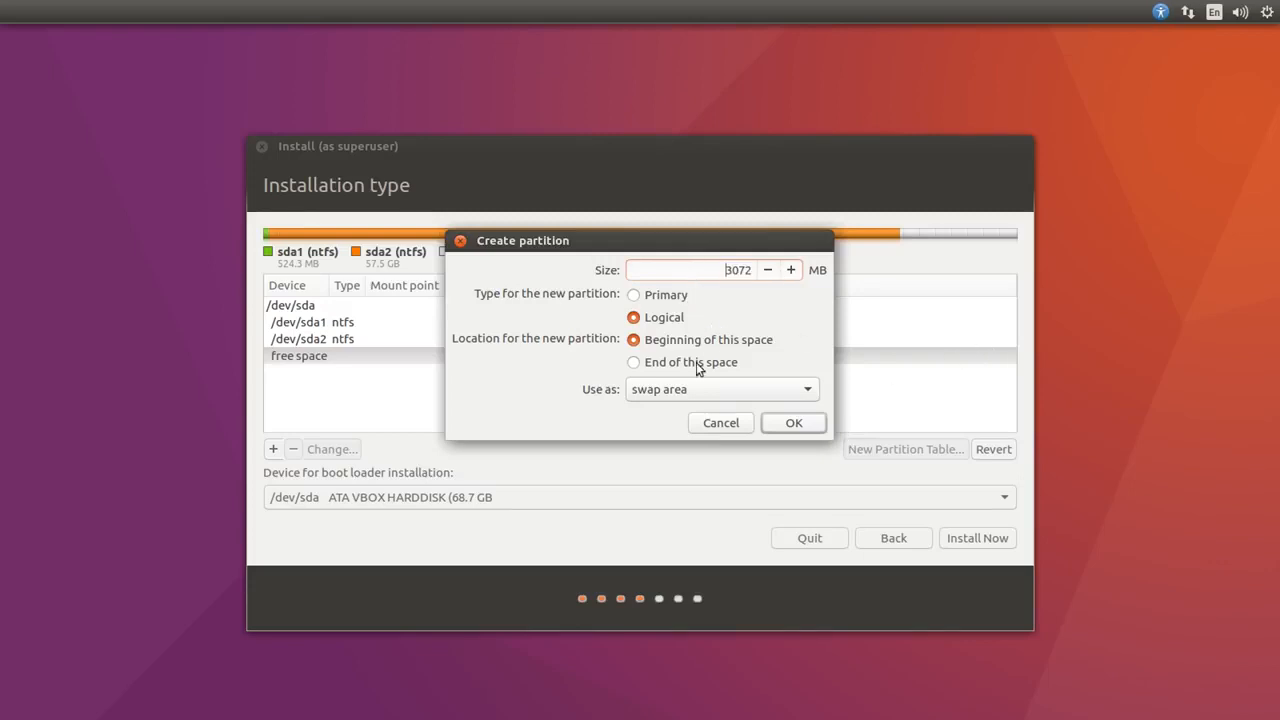
left_click(793, 424)
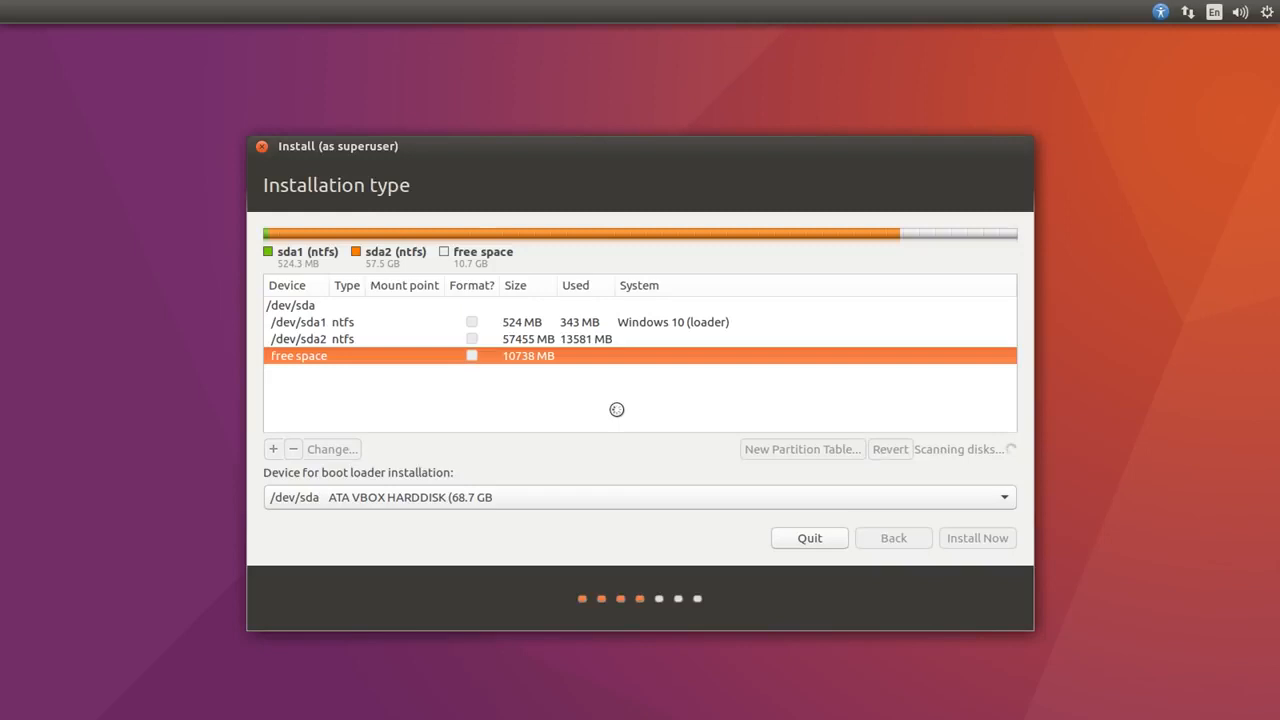
- Create a logical Ext4 journaling partition filling the remaining free space, with / as its mount point
left_click(338, 378)
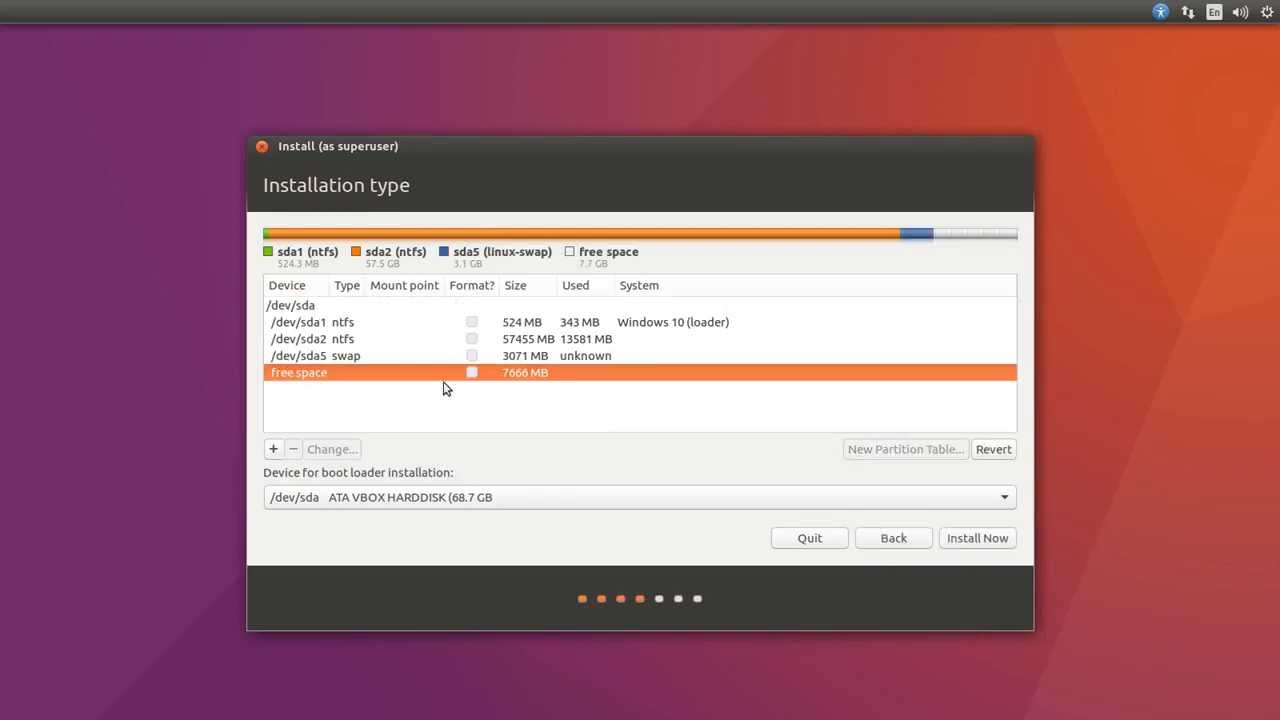
left_click(273, 449)
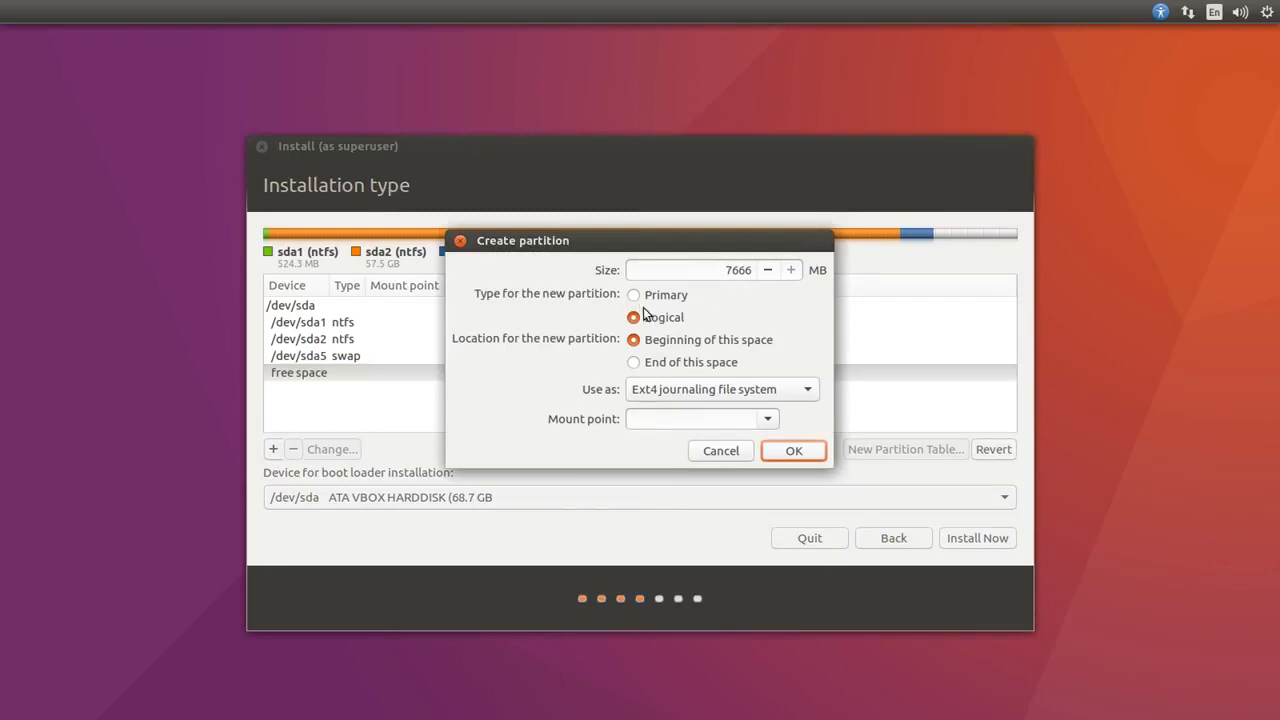
left_click(685, 393)
left_click(470, 383)
left_click(767, 420)
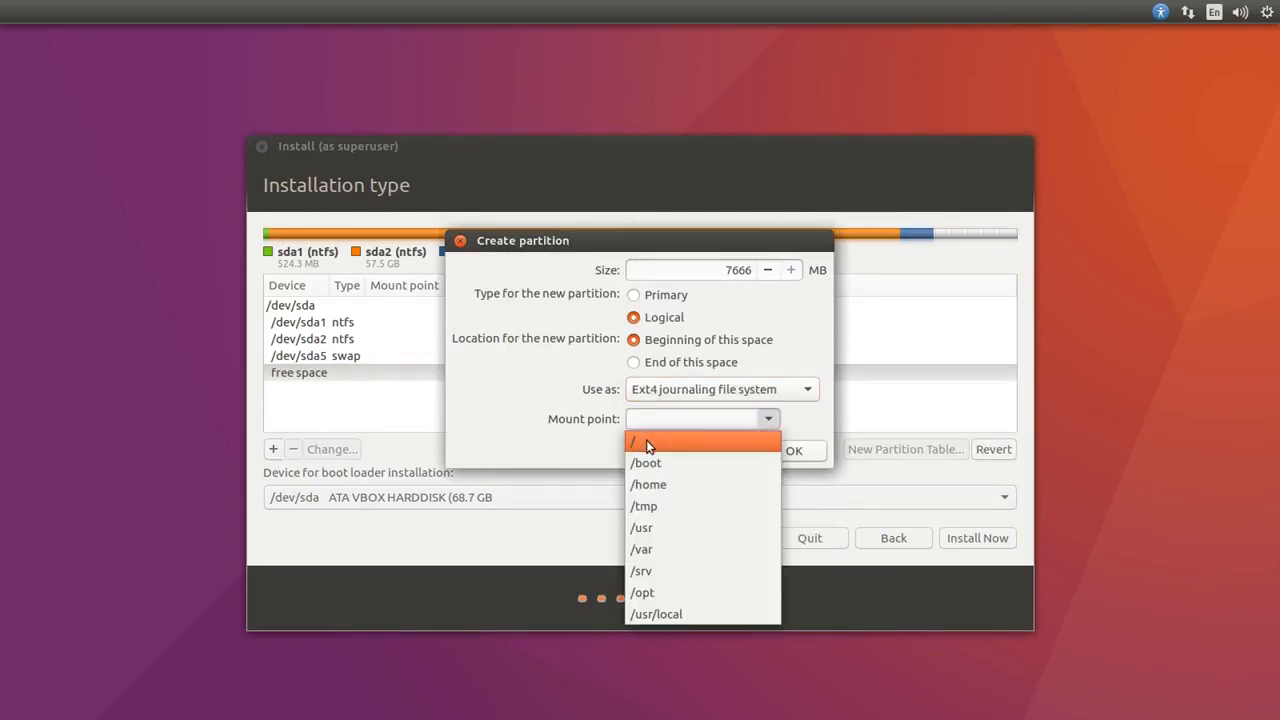
left_click(650, 446)
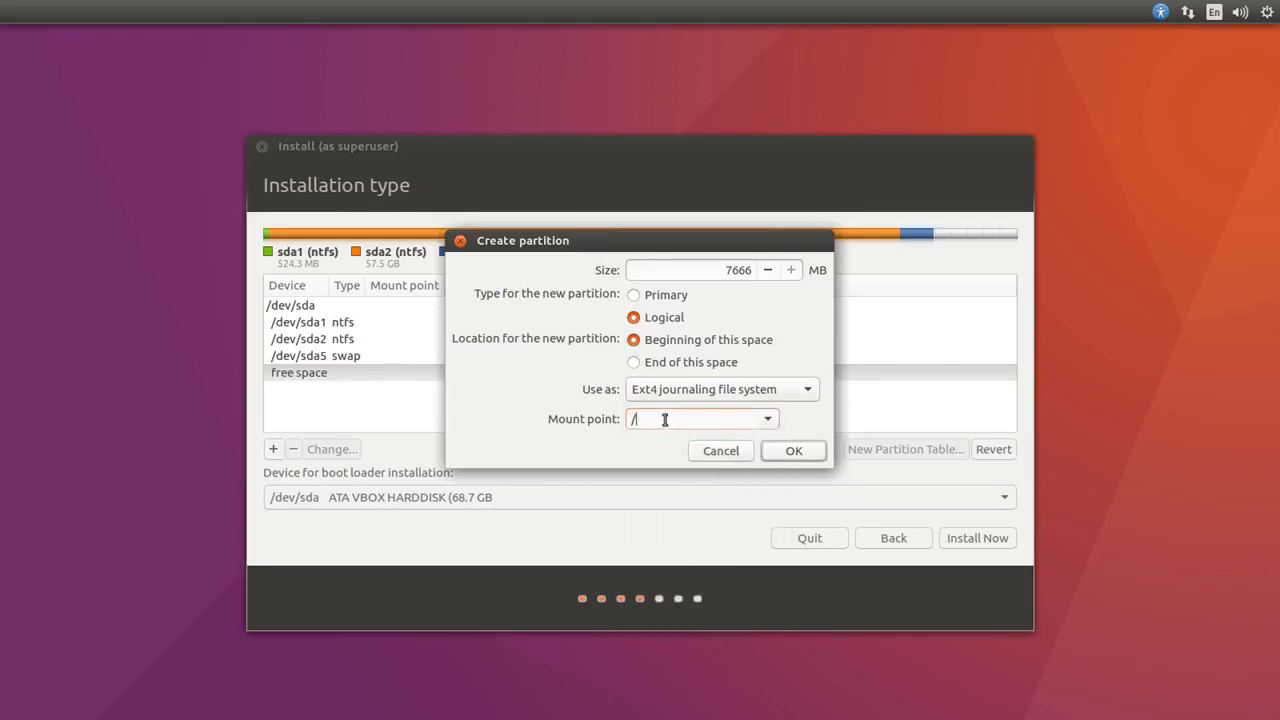
left_click(798, 455)
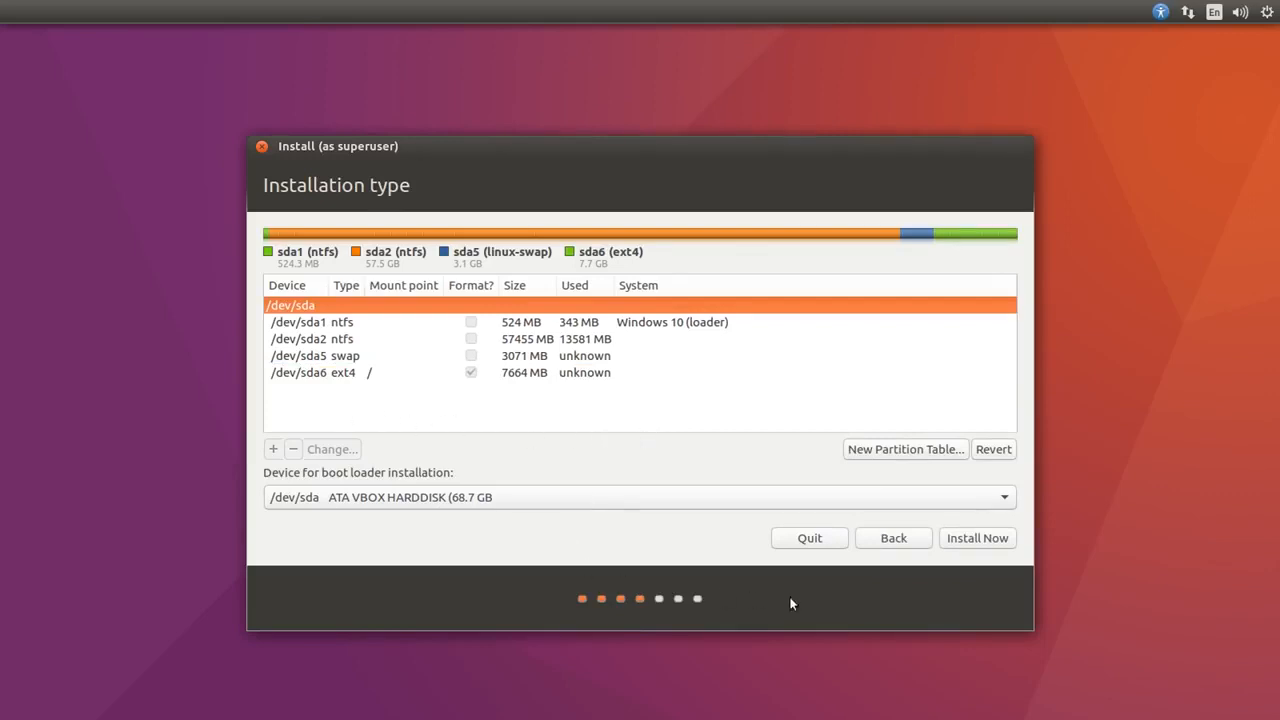
- Start the installation with the ext4 root partition selected and confirm writing the partition changes to disk
left_click(372, 375)
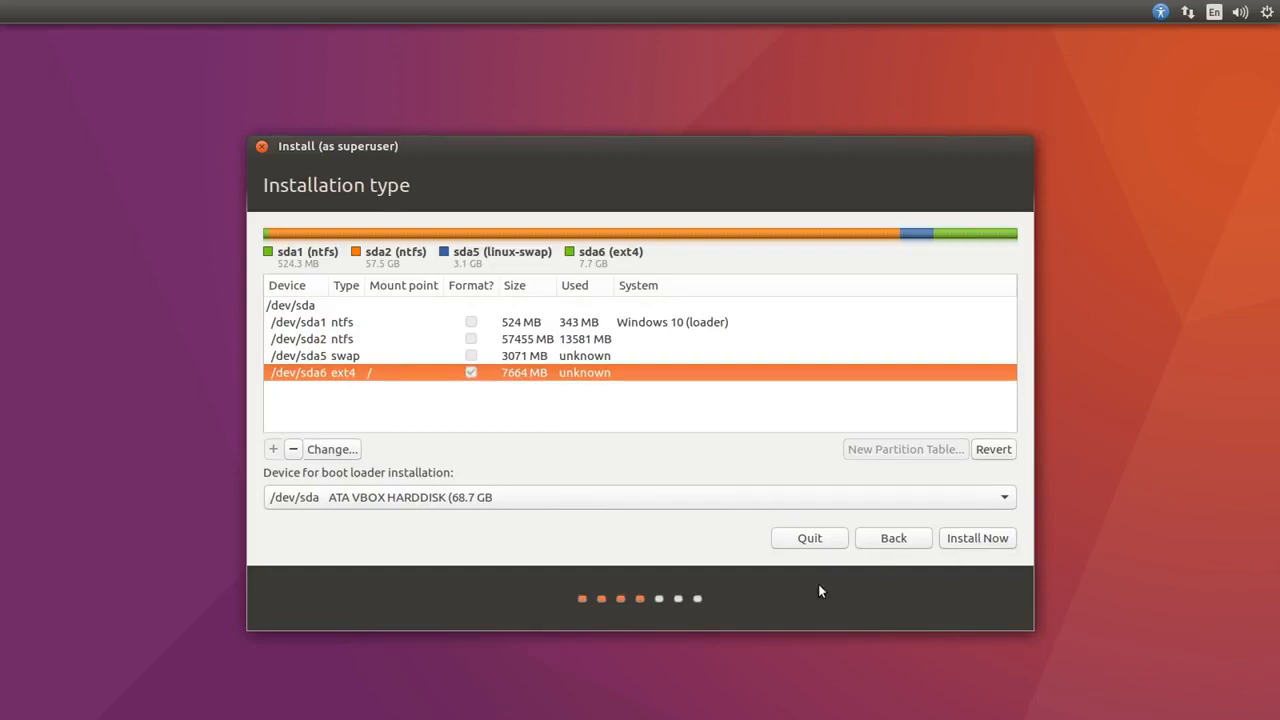
left_click(994, 538)
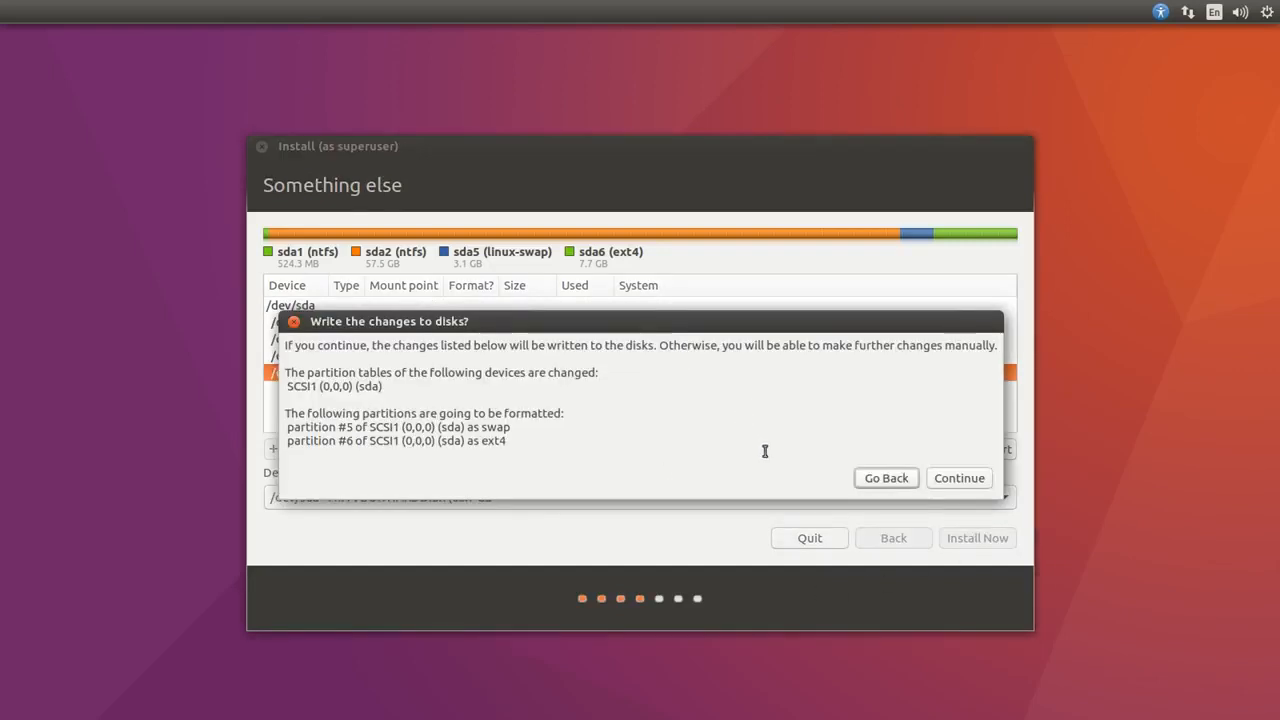
left_click(955, 485)
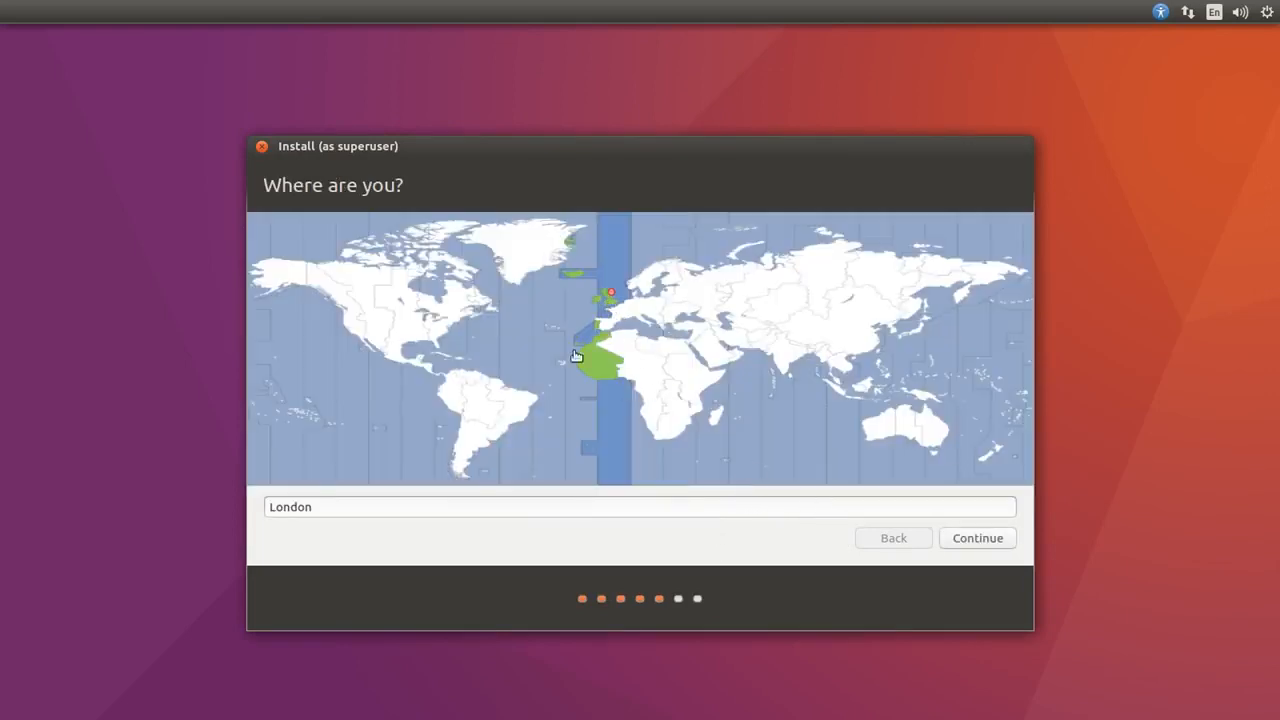
- Accept London as the location and English (UK) as the keyboard layout
left_click(969, 537)
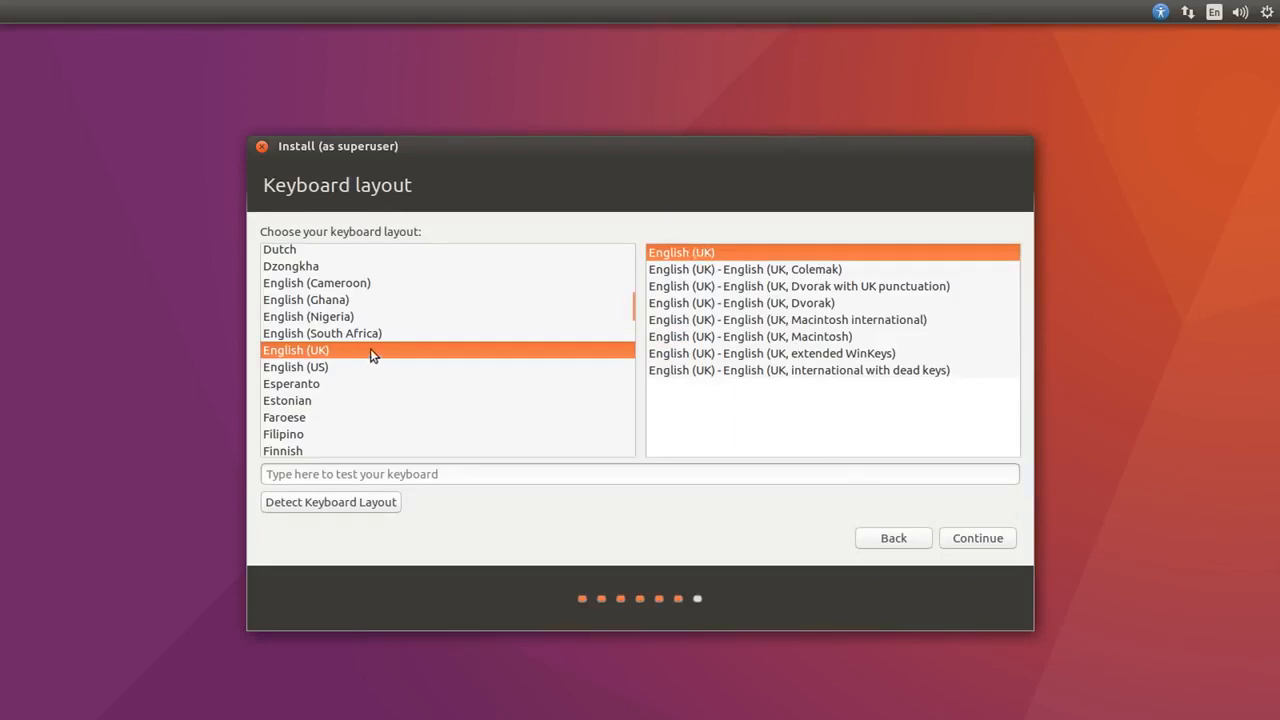
left_click(1000, 540)
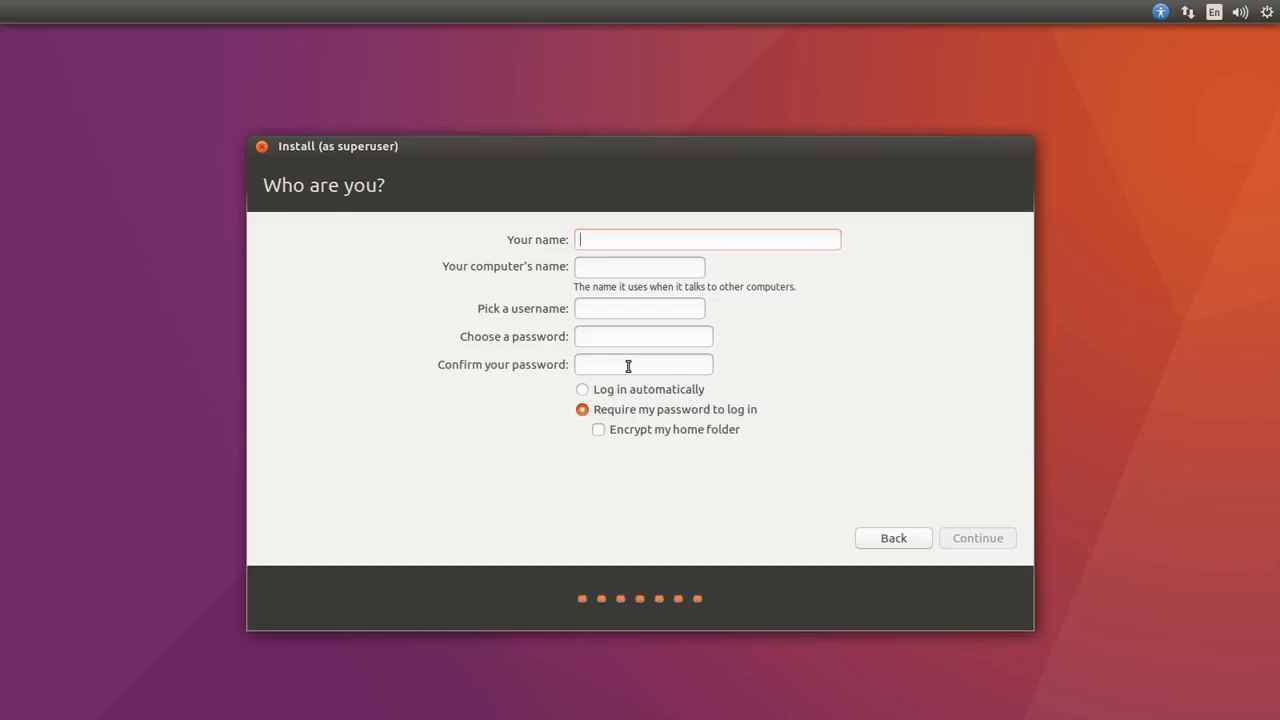
- Fill in the user's name, the computer's name and the account password with its confirmation, keeping the suggested username
type("adam")
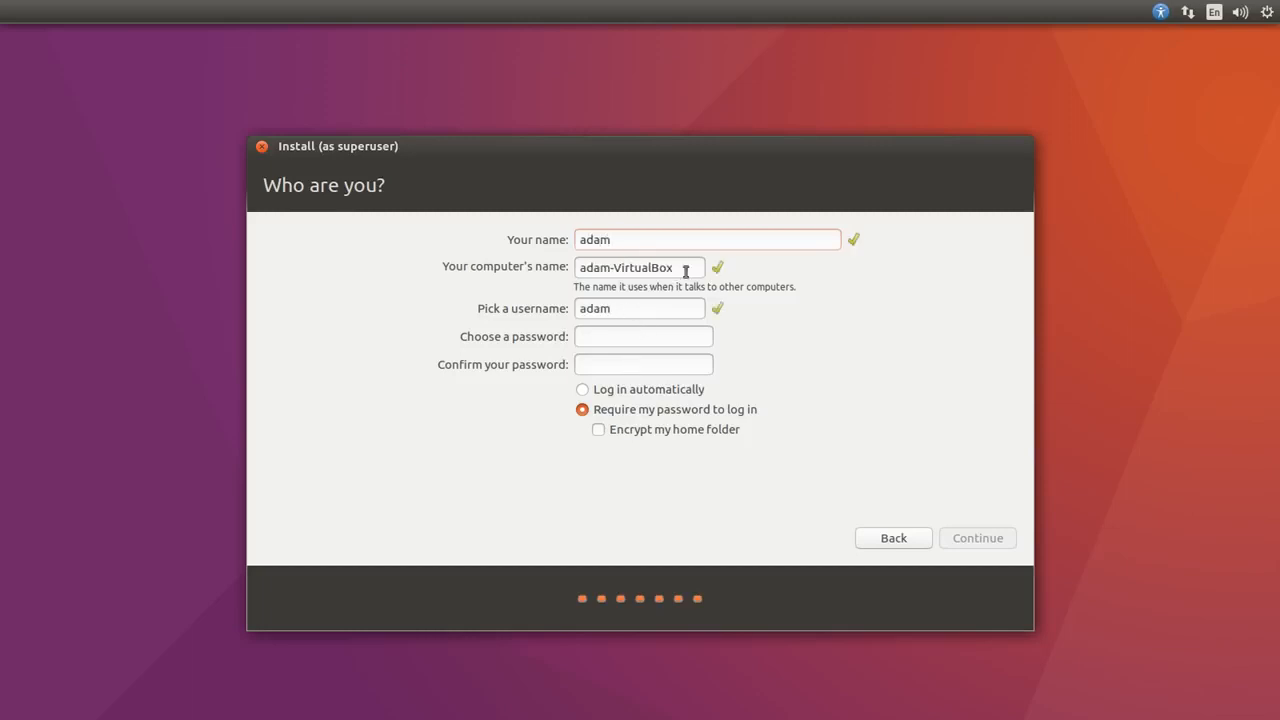
key("Tab")
type("adamubun")
type("••••••••")
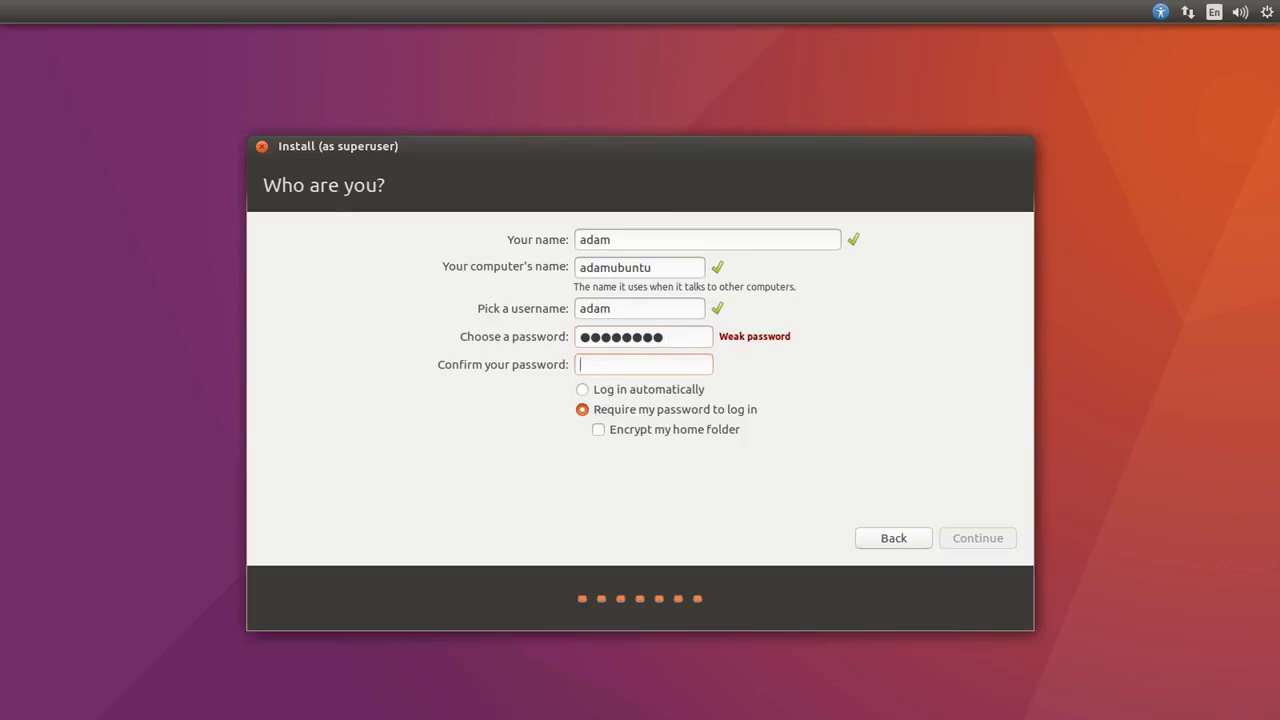
type("••••••••")
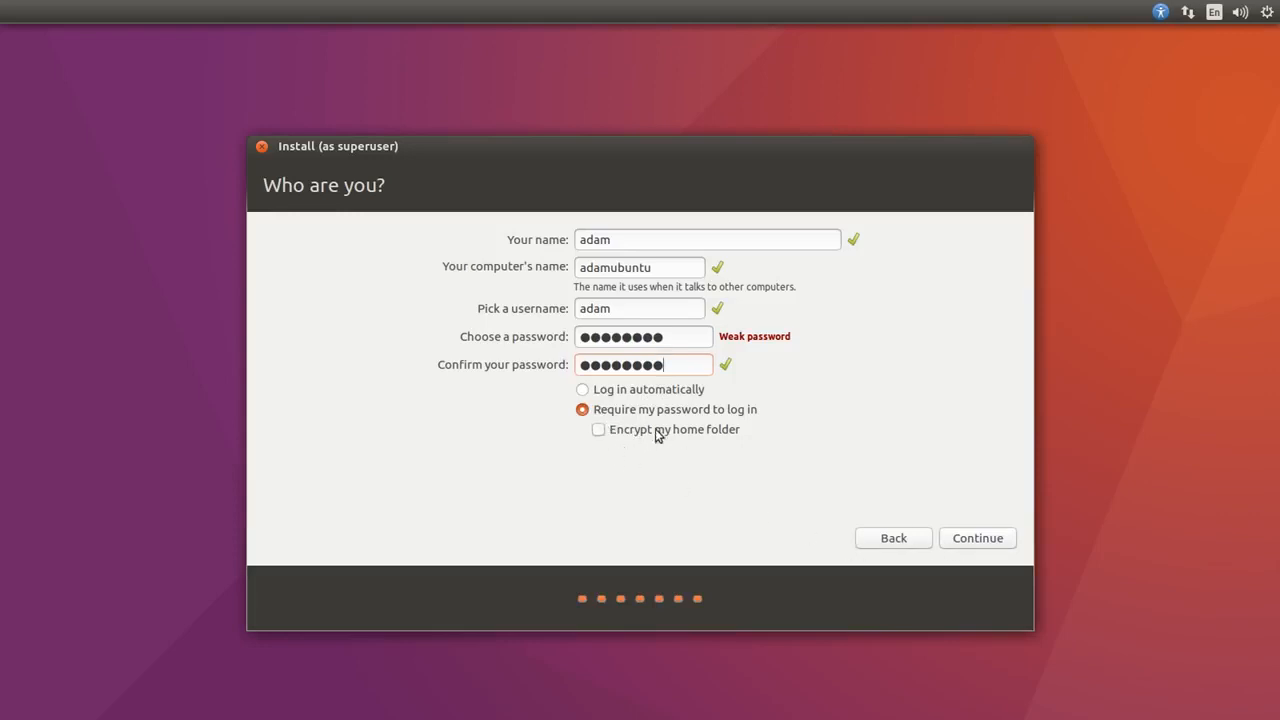
- Accept the account details, show the file-copying details, and restart the computer once the installation completes
left_click(986, 537)
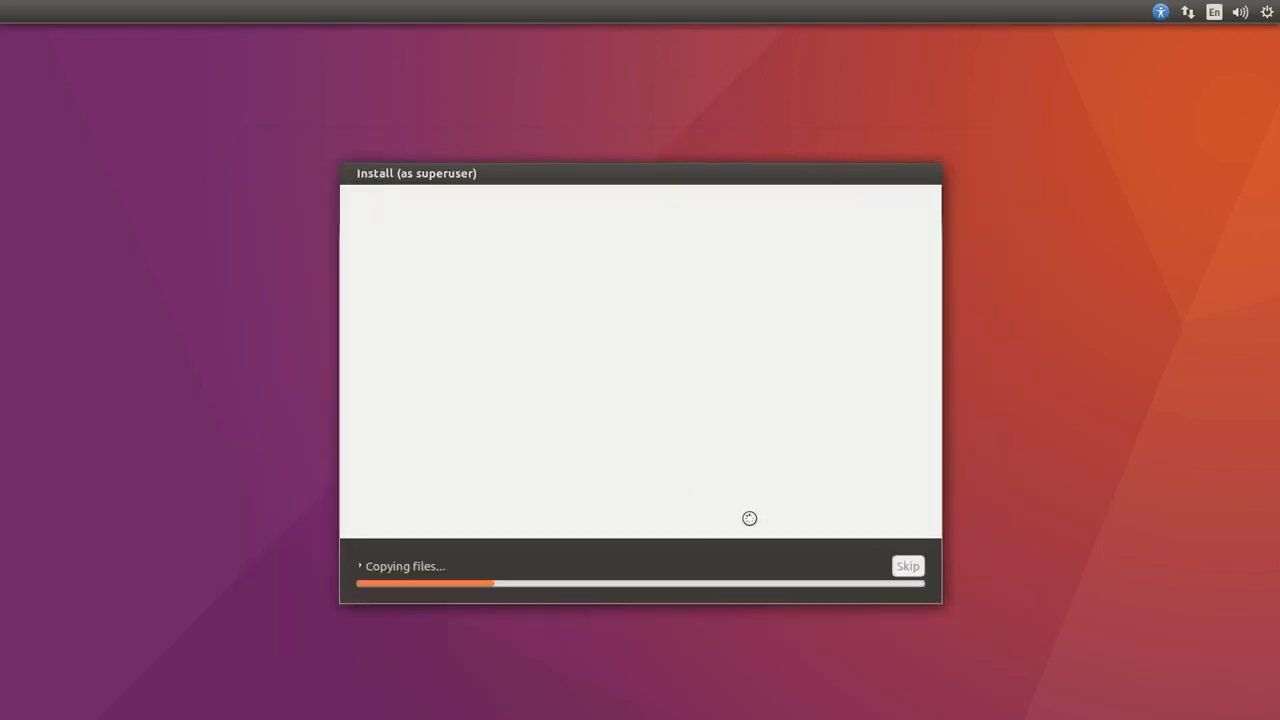
left_click(360, 566)
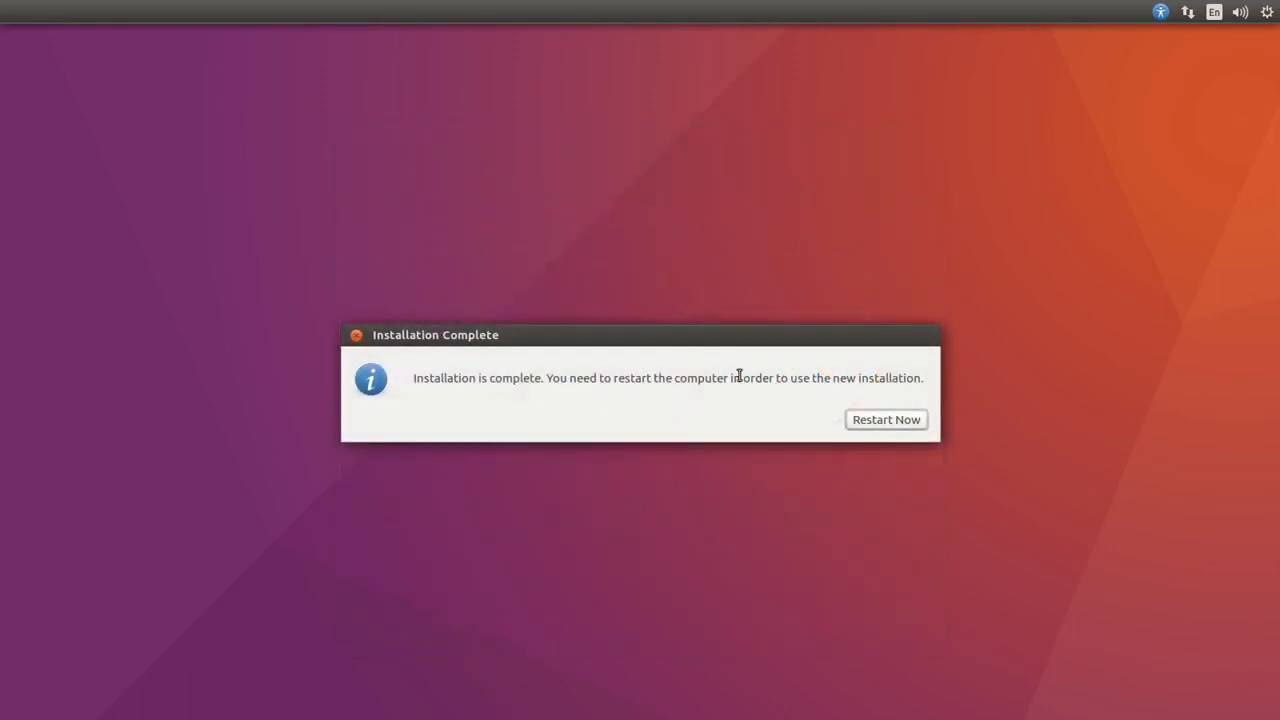
left_click(867, 421)
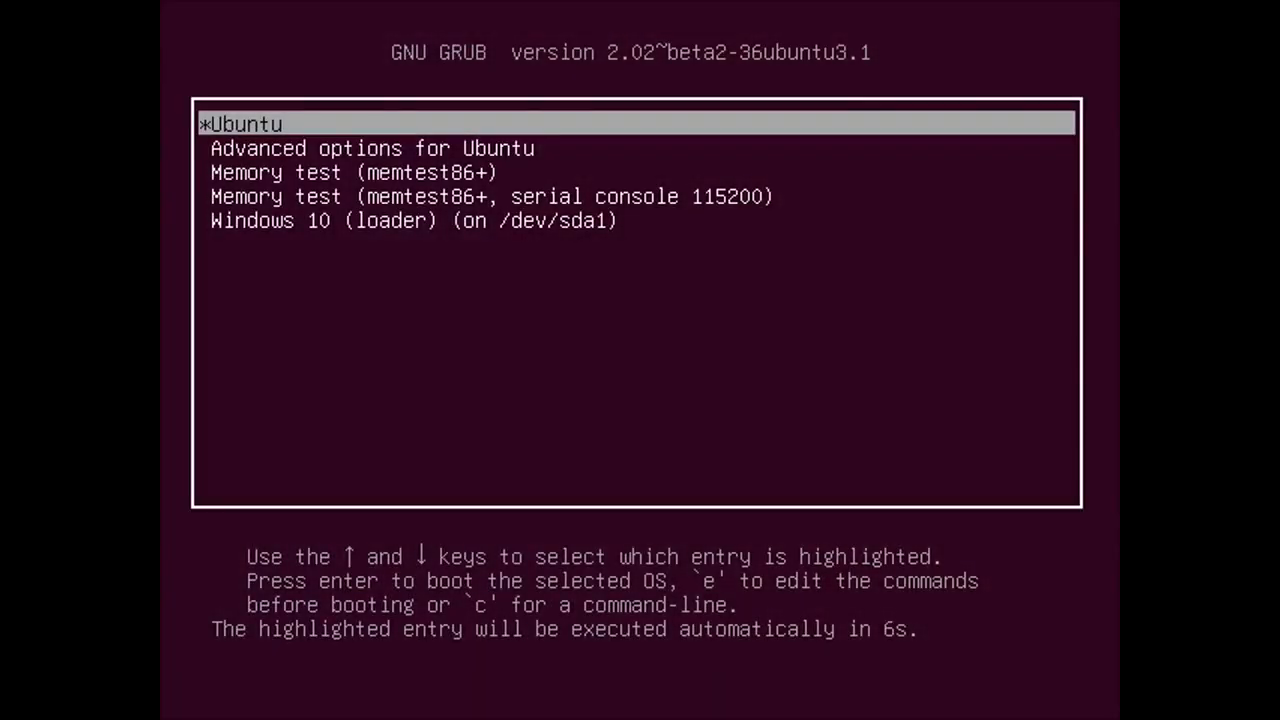
- Examine the GRUB boot entries, from Ubuntu and its advanced options through the memory tests to the Windows 10 loader
key("Down")
key("Down")
key("Up")
key("Up")
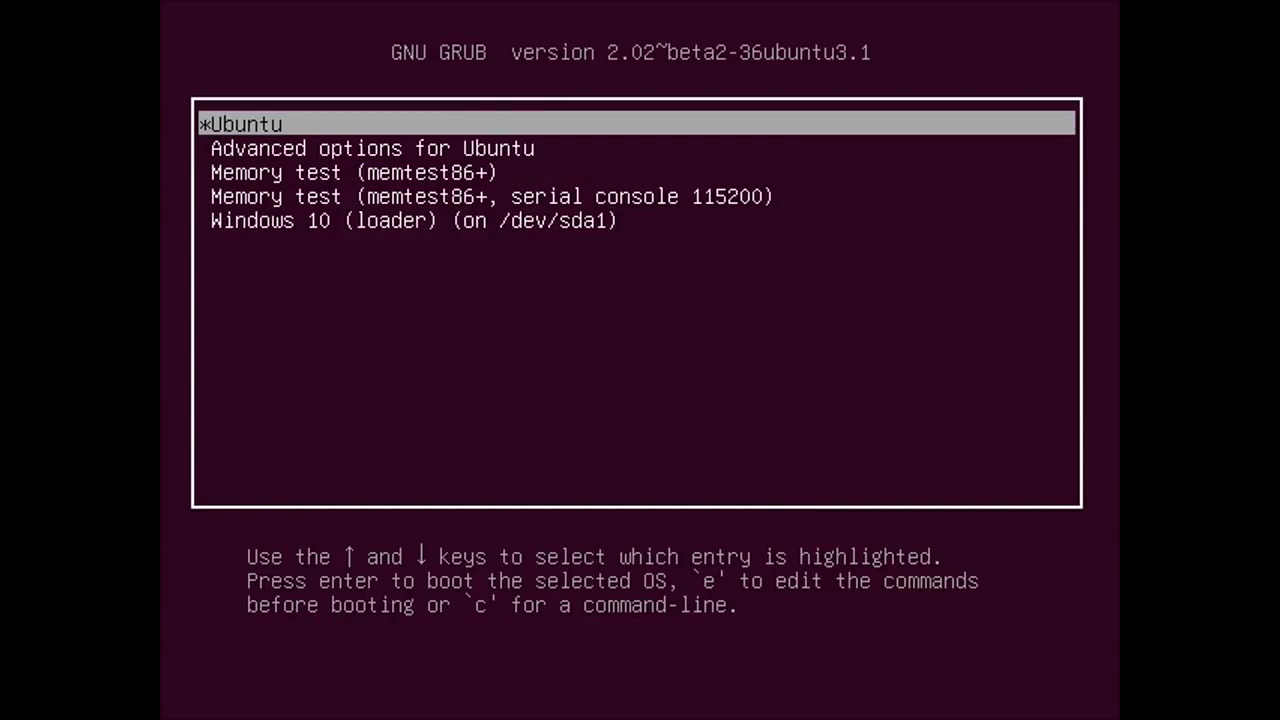
key("Down")
key("Up")
key("Down")
key("Down")
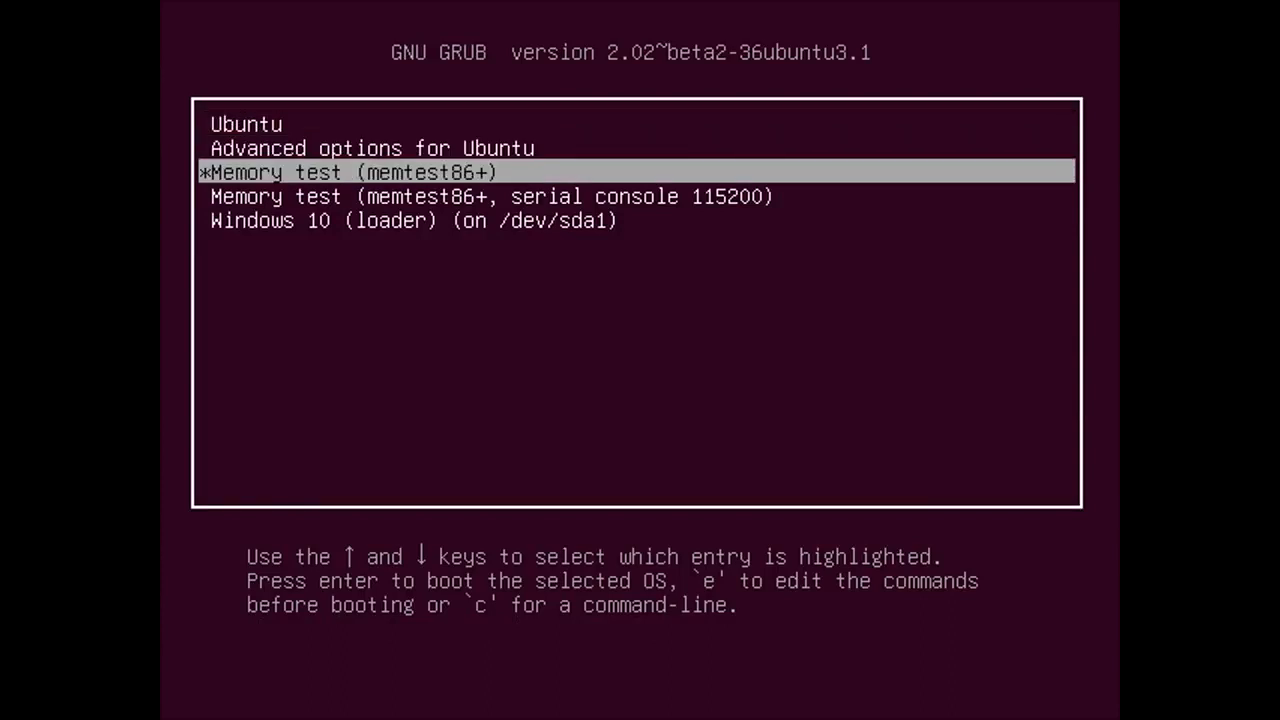
key("Down")
key("Down")
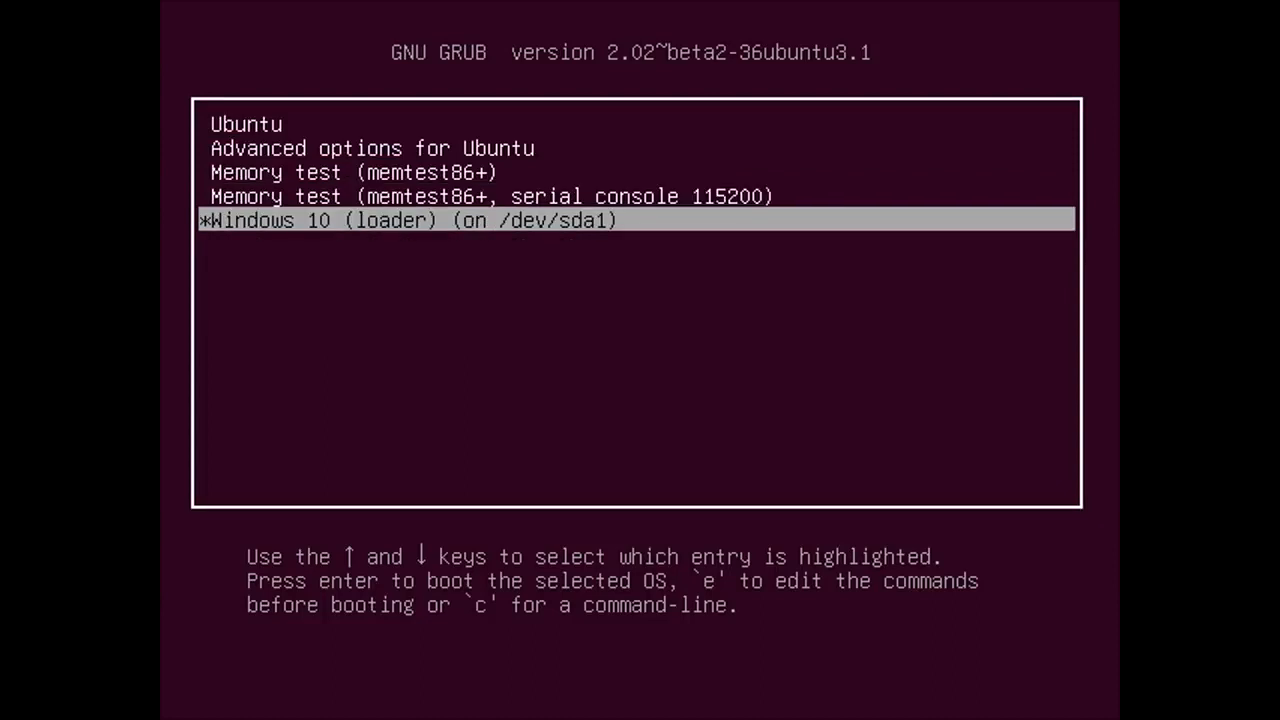
key("Up")
key("Up")
key("Up")
key("Up")
key("Down")
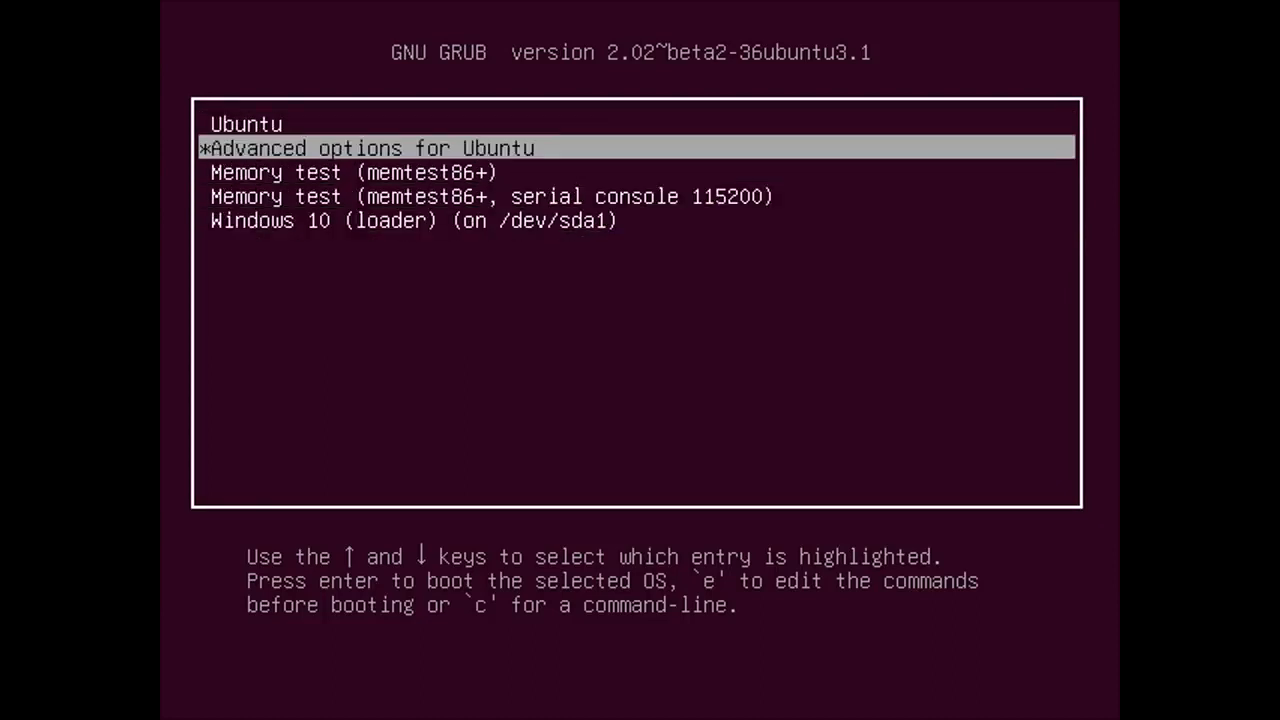
key("Down")
key("Down")
key("Down")
key("Up")
key("Up")
key("Up")
key("Up")
key("Down")
key("Down")
key("Down")
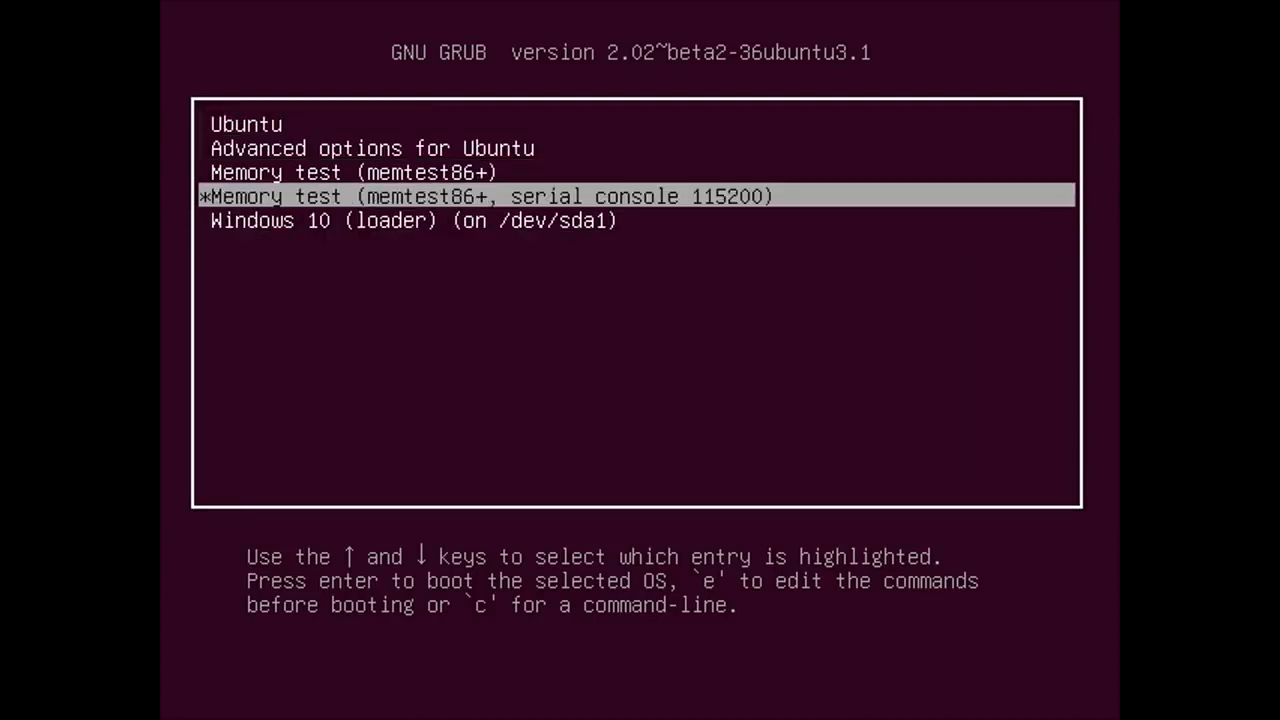
key("Down")
key("Up")
key("Up")
key("Up")
key("Up")
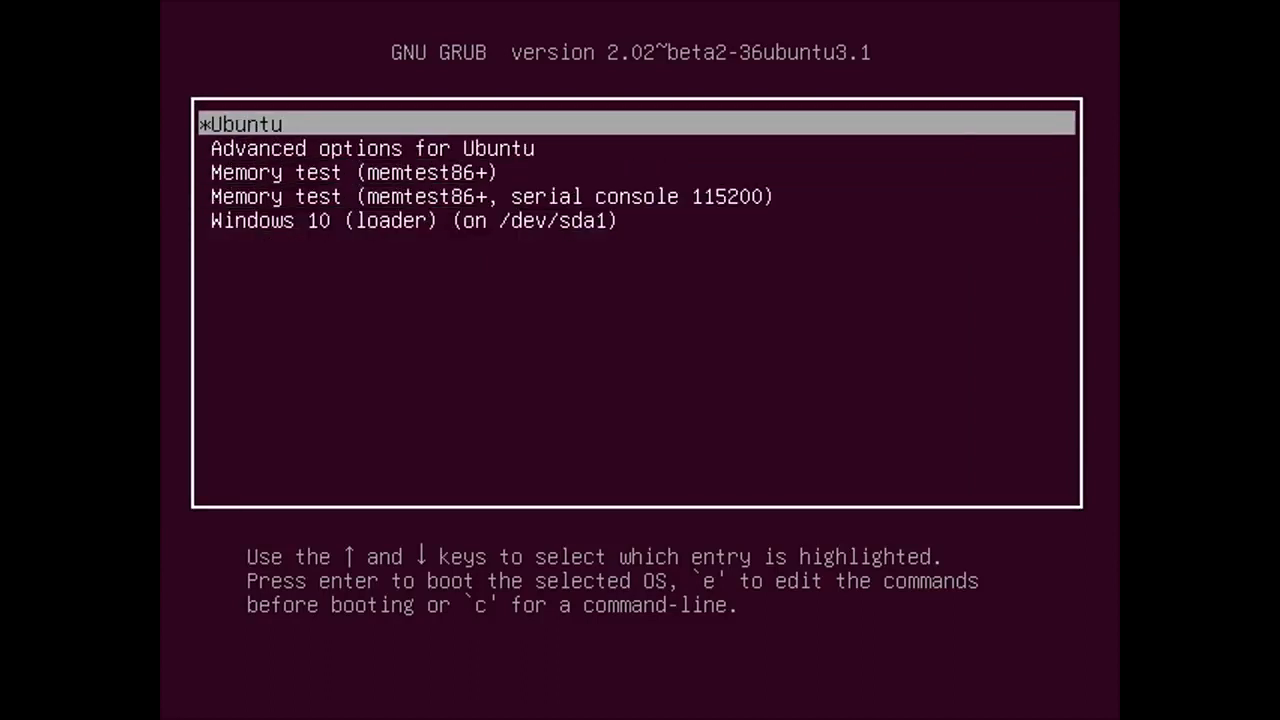
key("Down")
key("Down")
key("Down")
key("Down")
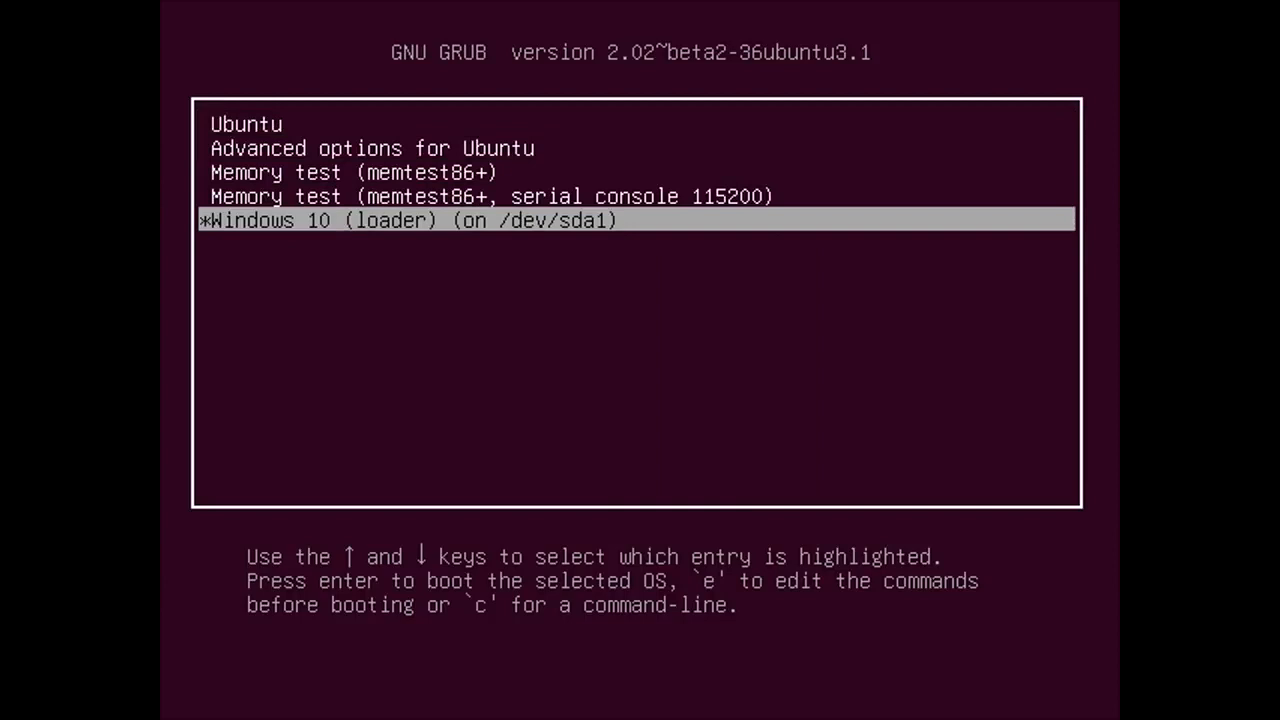
- Boot the Ubuntu entry from GRUB and log in to the desktop with the account password
key("Up")
key("Up")
key("Up")
key("Up")
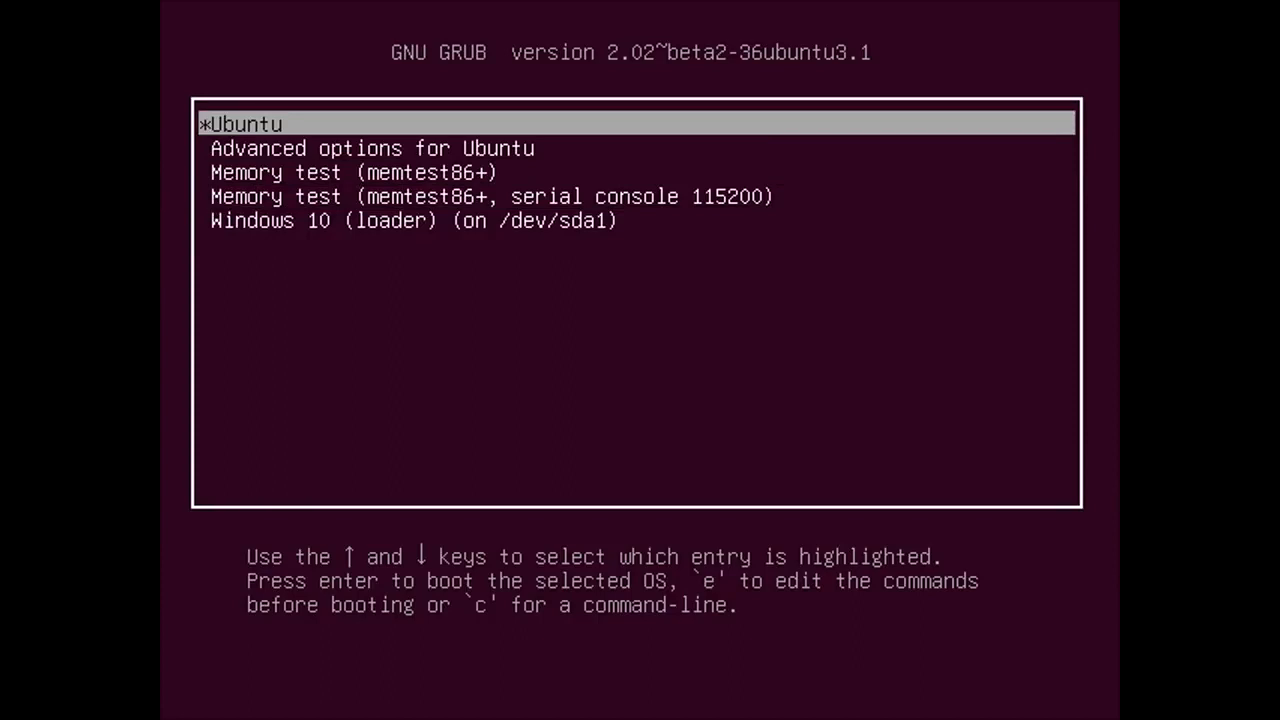
key("Return")
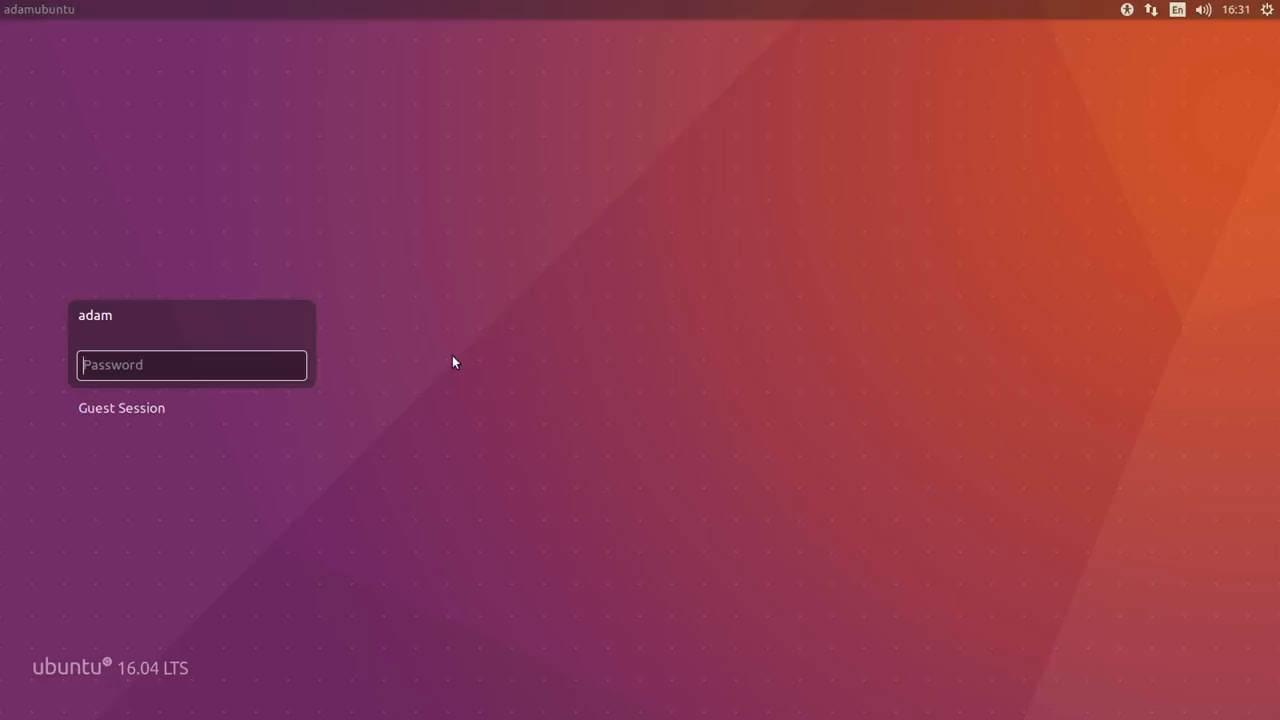
type("********")
key("Return")
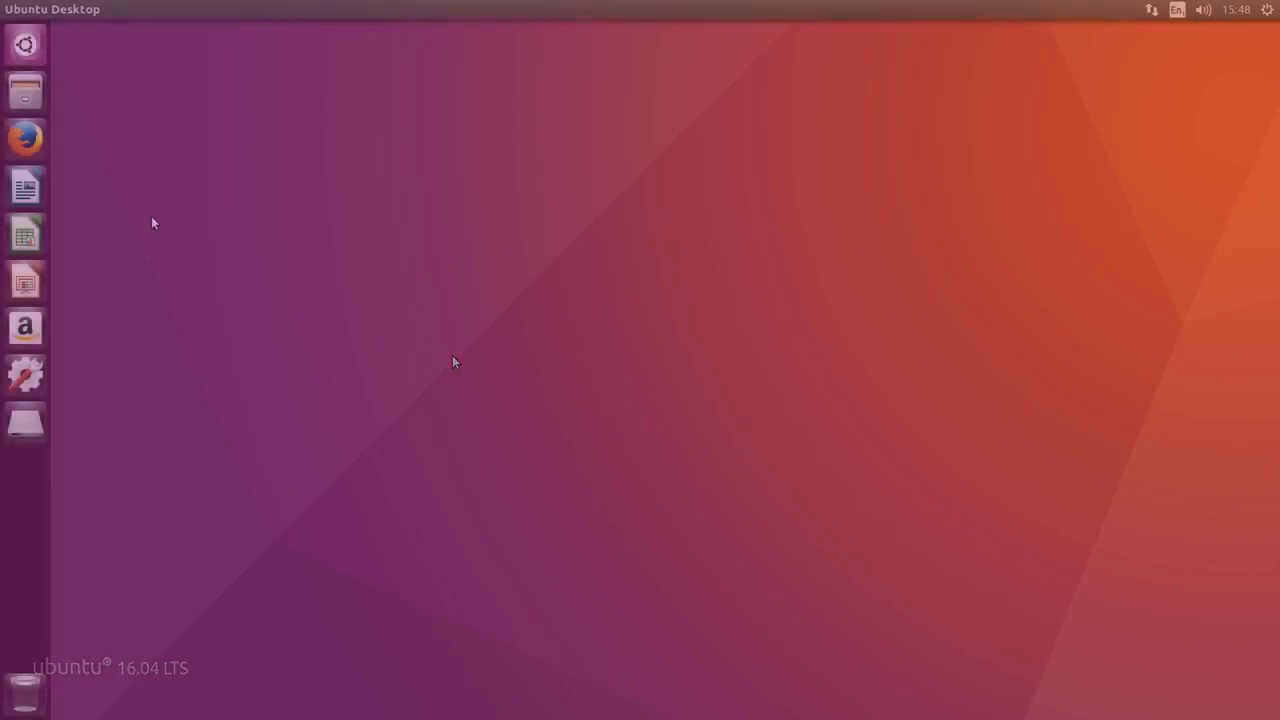
- In Firefox, search for grub customizer and open the Launchpad PPA page listing its installation commands
left_click(25, 138)
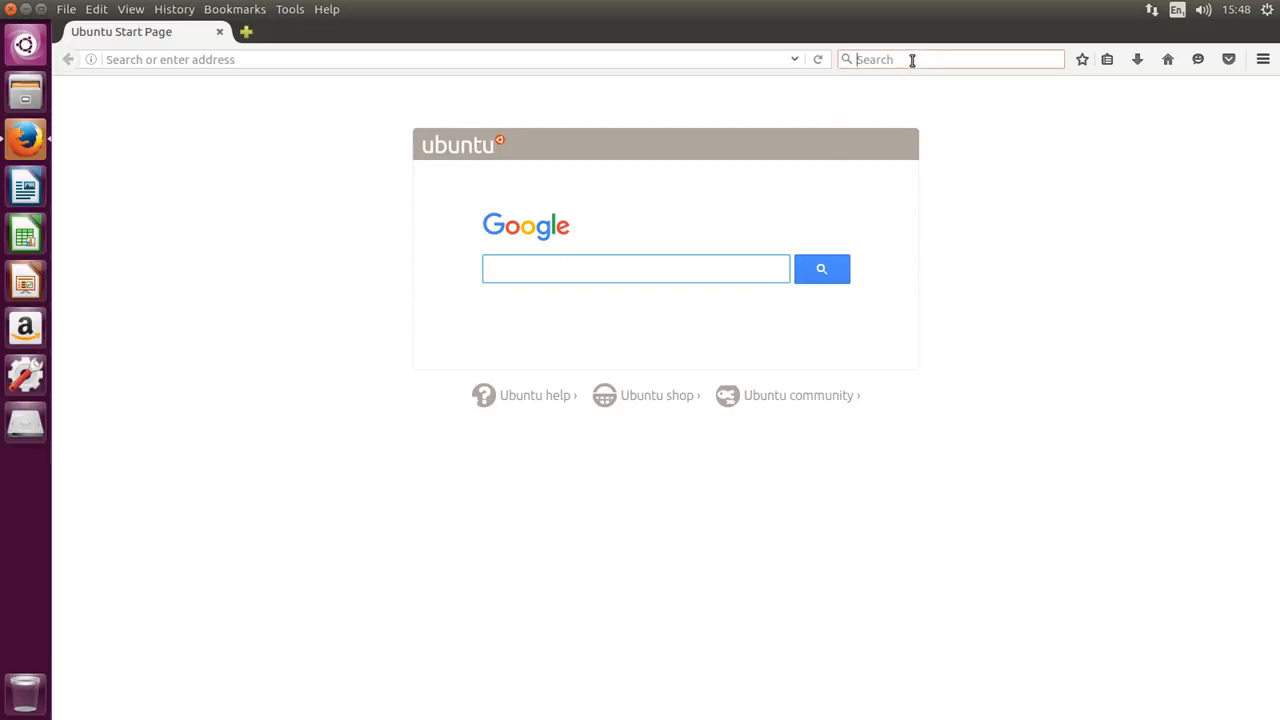
left_click(912, 59)
type("grub cus")
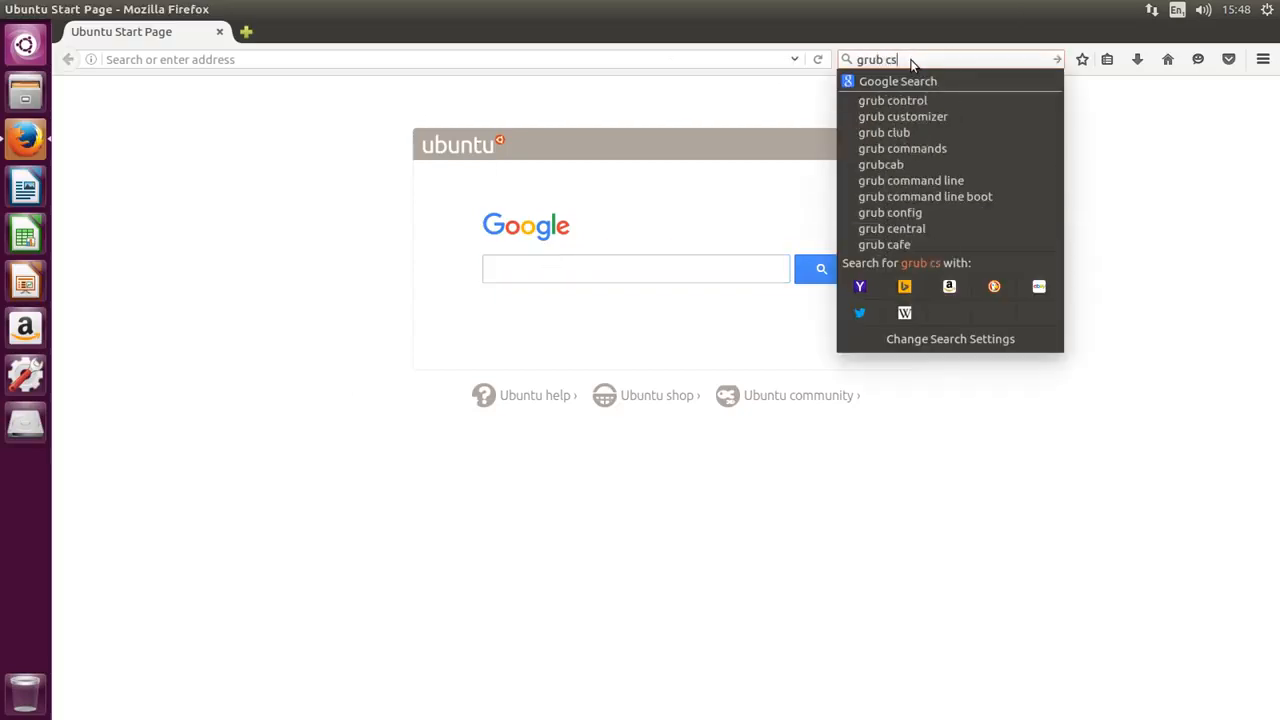
type("tomizer")
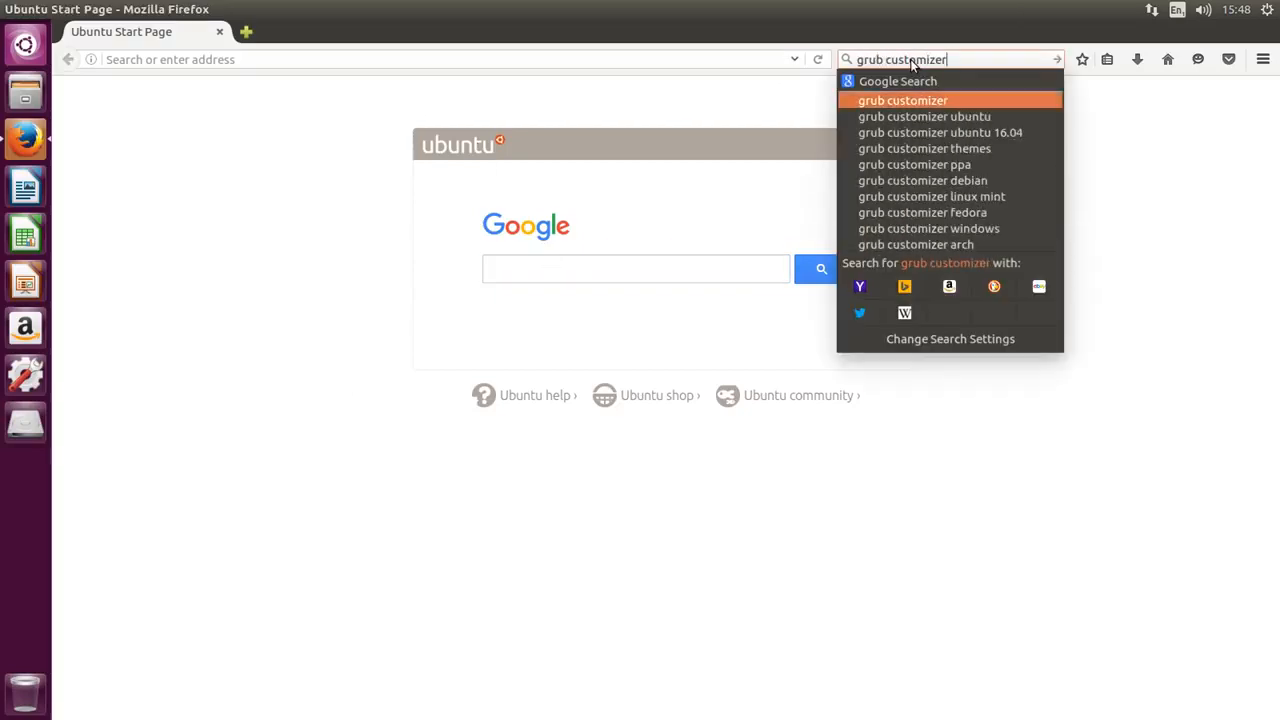
key("Return")
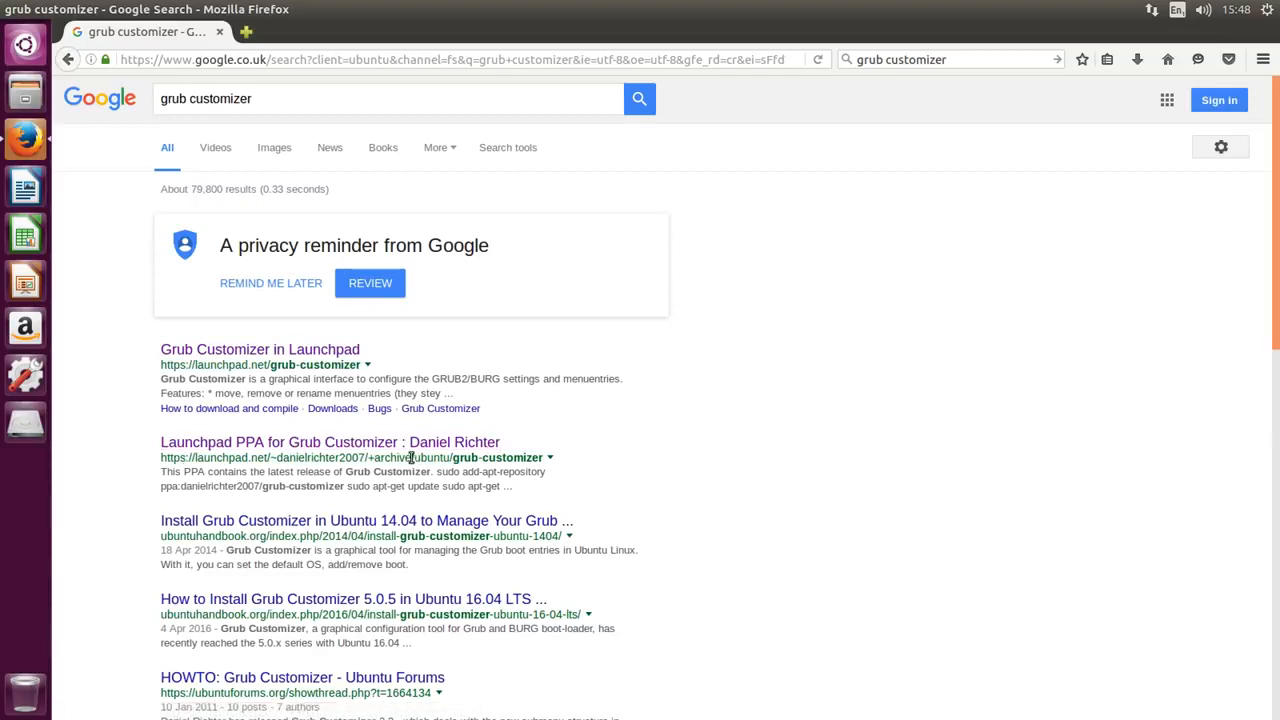
left_click(356, 444)
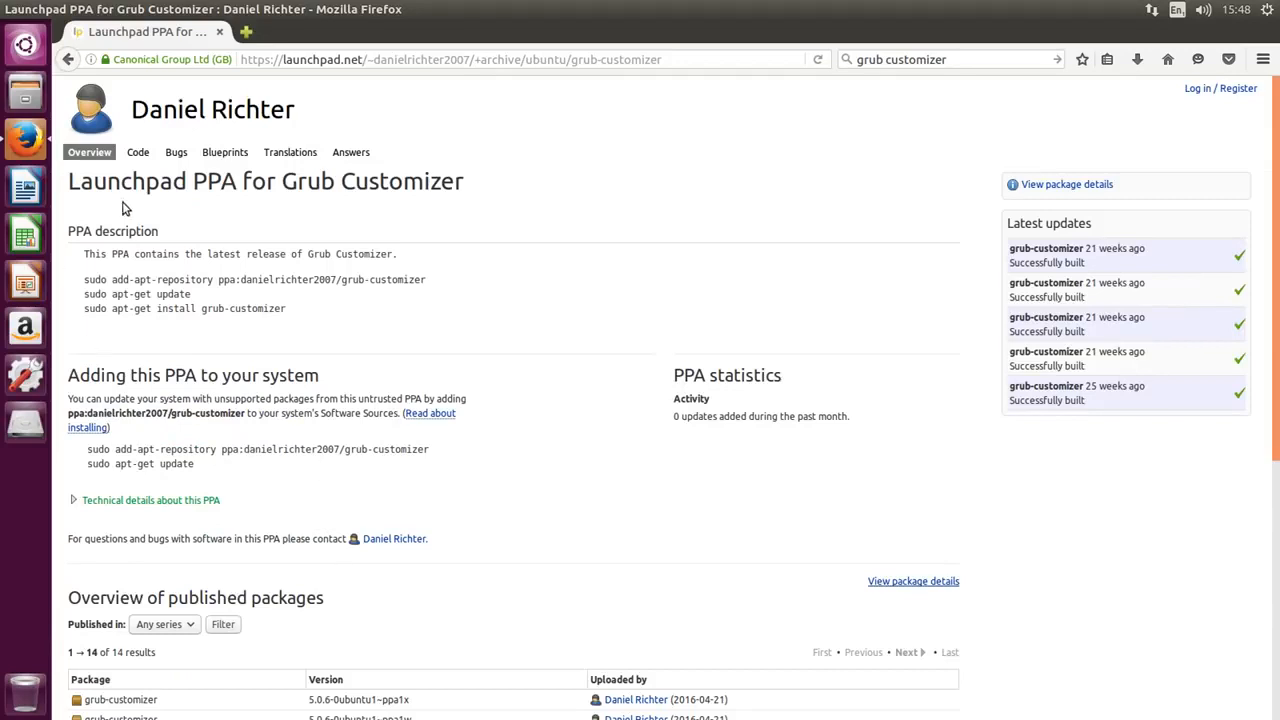
left_click_drag(66, 232, 144, 244)
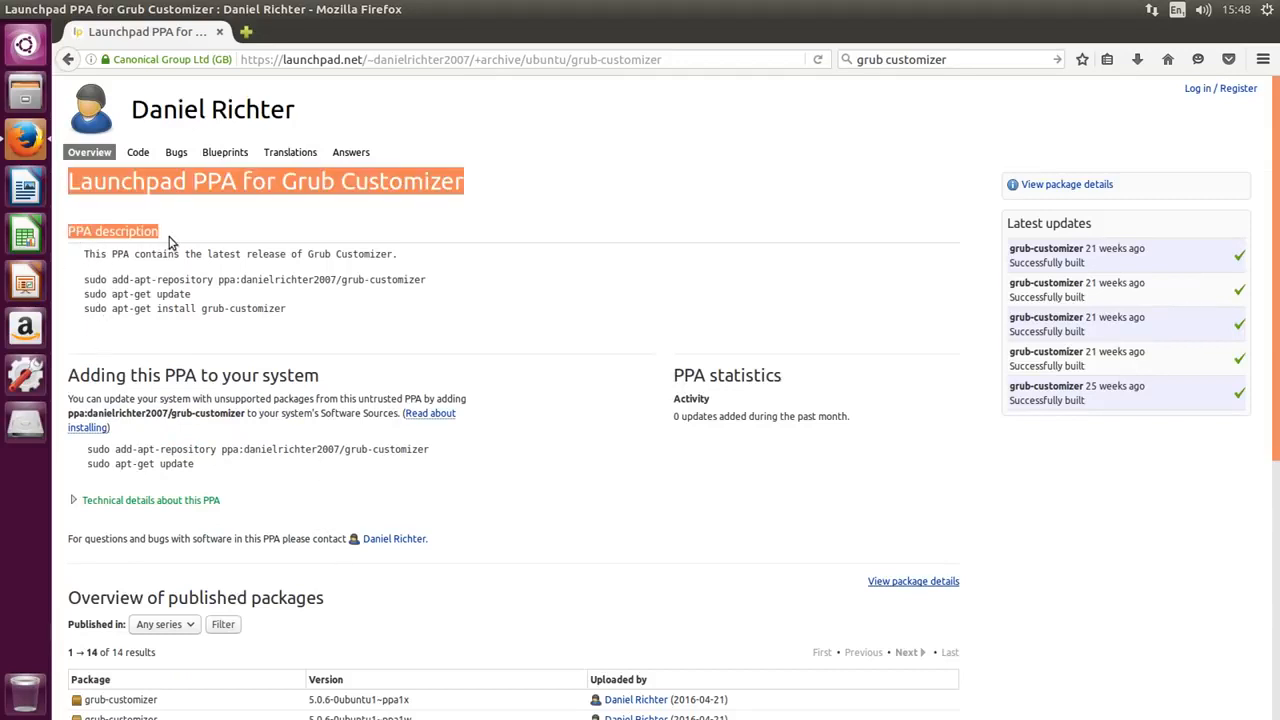
left_click(93, 280)
left_click_drag(100, 283, 290, 310)
left_click(327, 318)
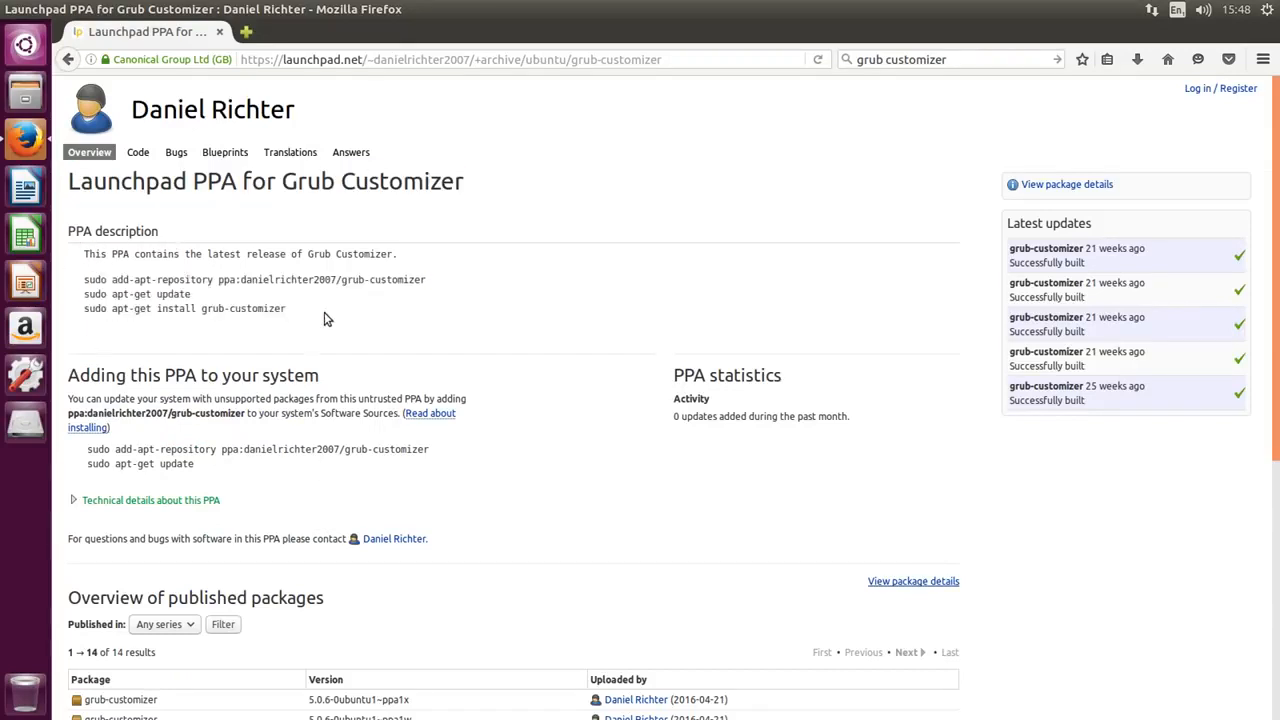
- Search for terminal in the Dash, open Terminal, and move its window slightly higher on the desktop
left_click(25, 45)
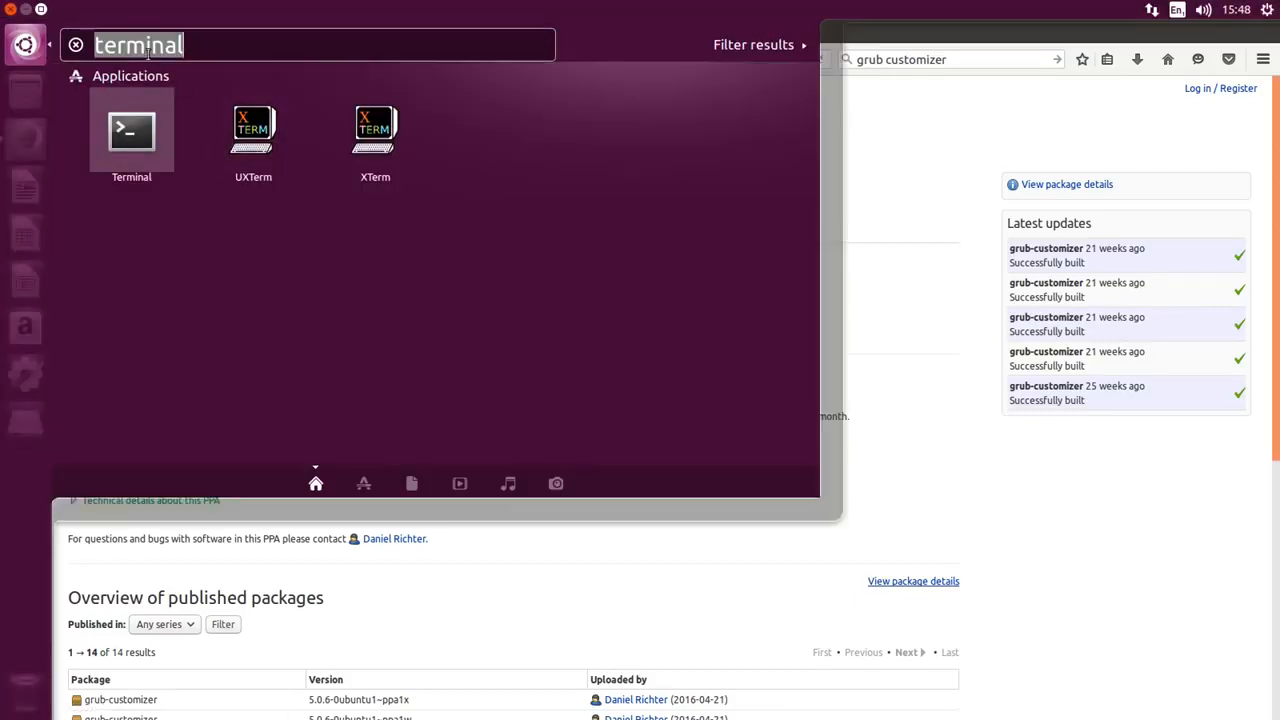
type("term")
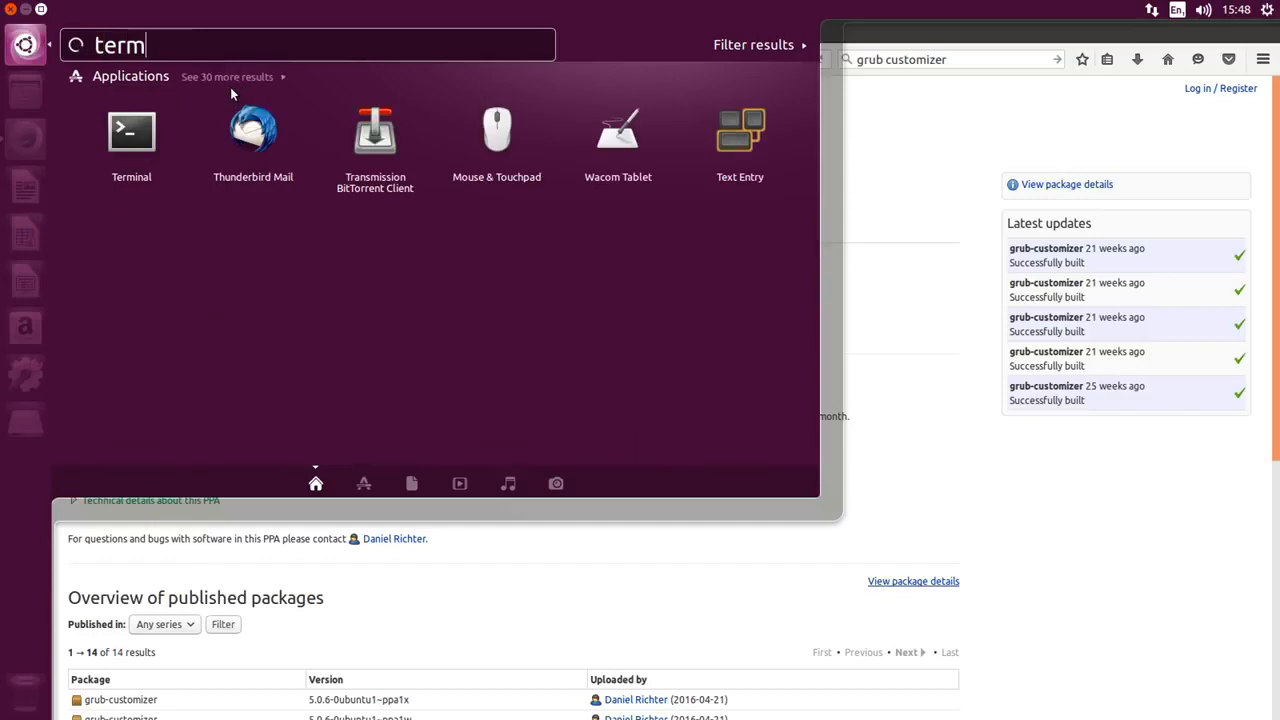
type("inal")
left_click(124, 140)
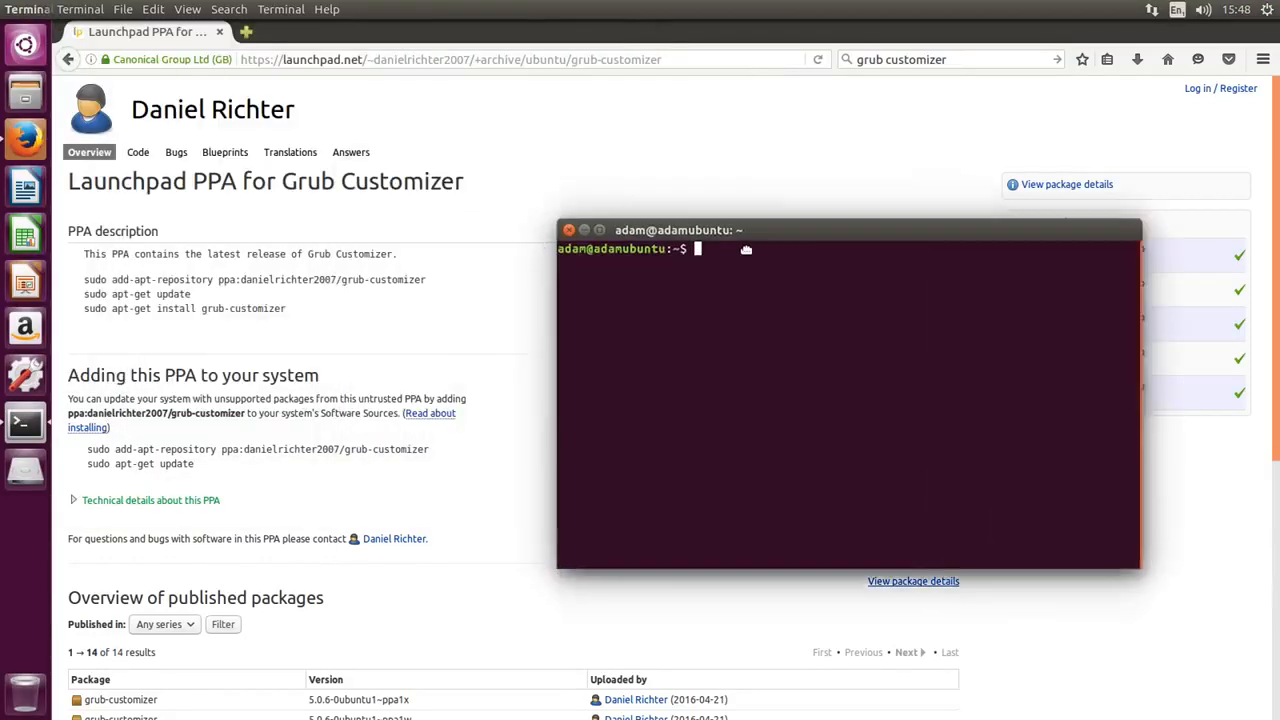
left_click_drag(746, 250, 720, 195)
- Copy the sudo add-apt-repository command for grub-customizer from the PPA description in Firefox
left_click_drag(427, 281, 416, 281)
left_click(416, 313)
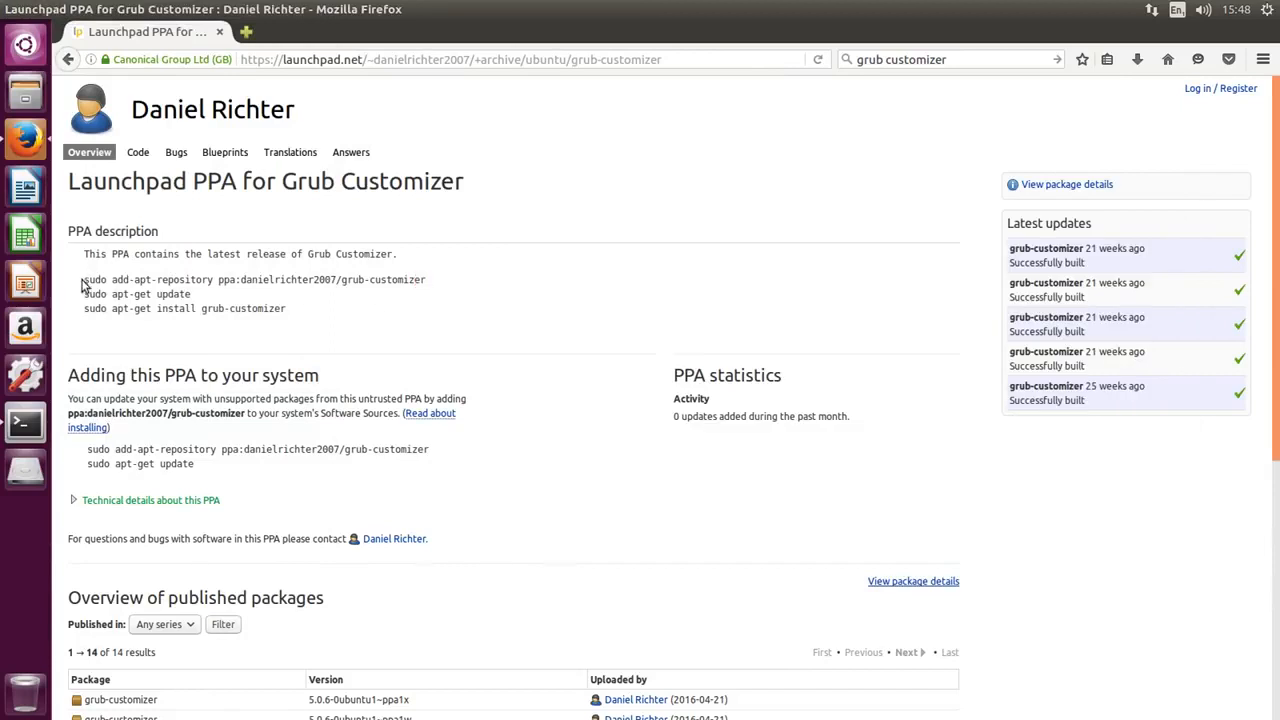
left_click_drag(84, 280, 410, 282)
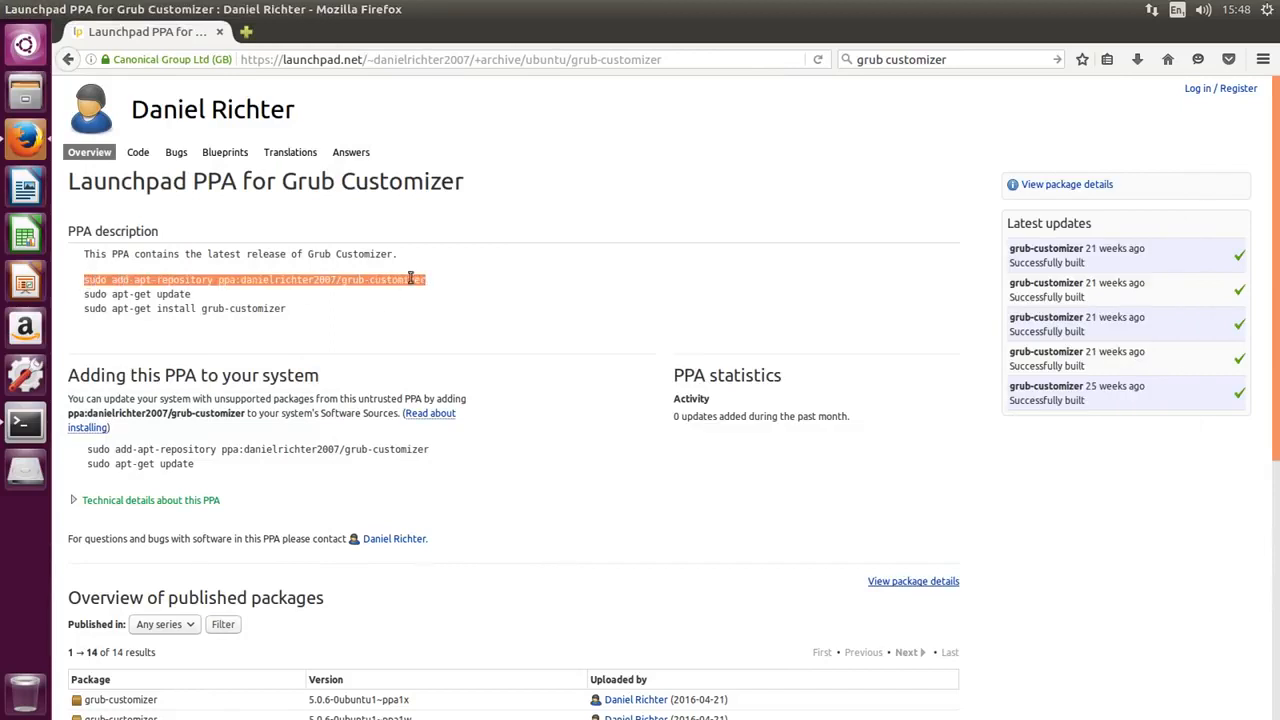
right_click(410, 283)
left_click(420, 289)
- Run the copied add-apt-repository command in Terminal, enter the account password, and confirm adding the PPA
left_click(10, 432)
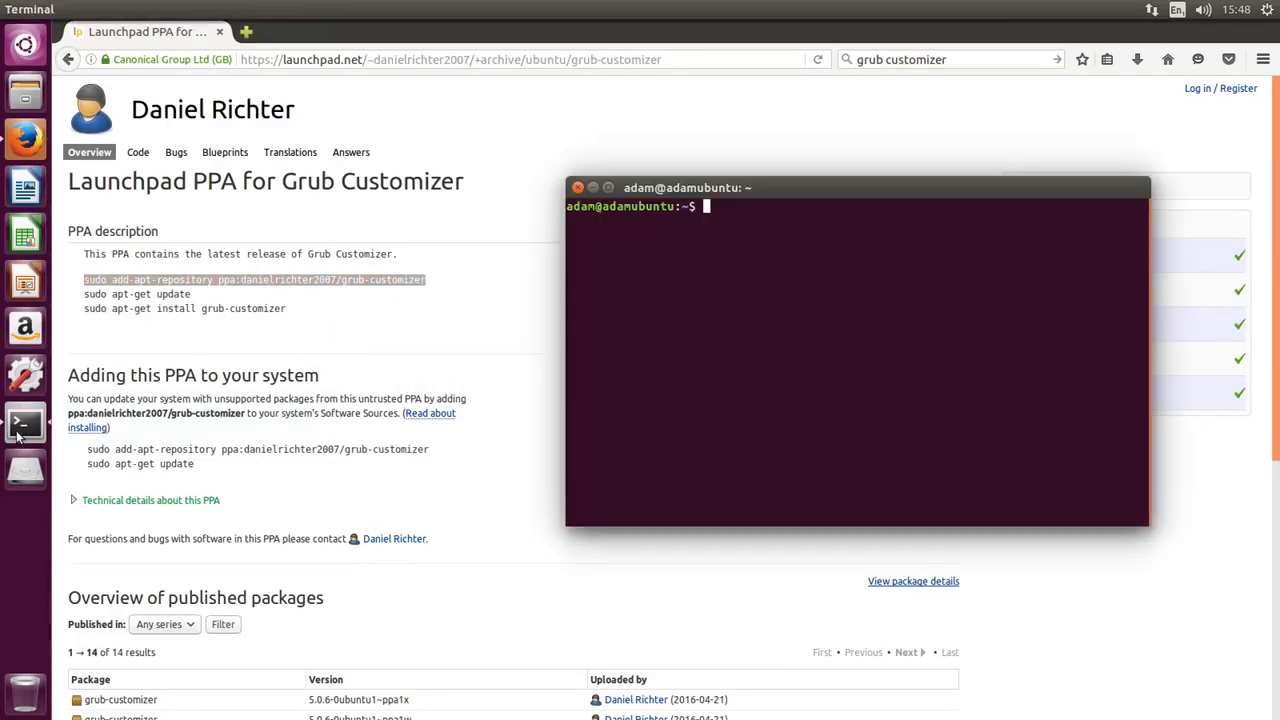
right_click(716, 254)
left_click(716, 207)
right_click(716, 208)
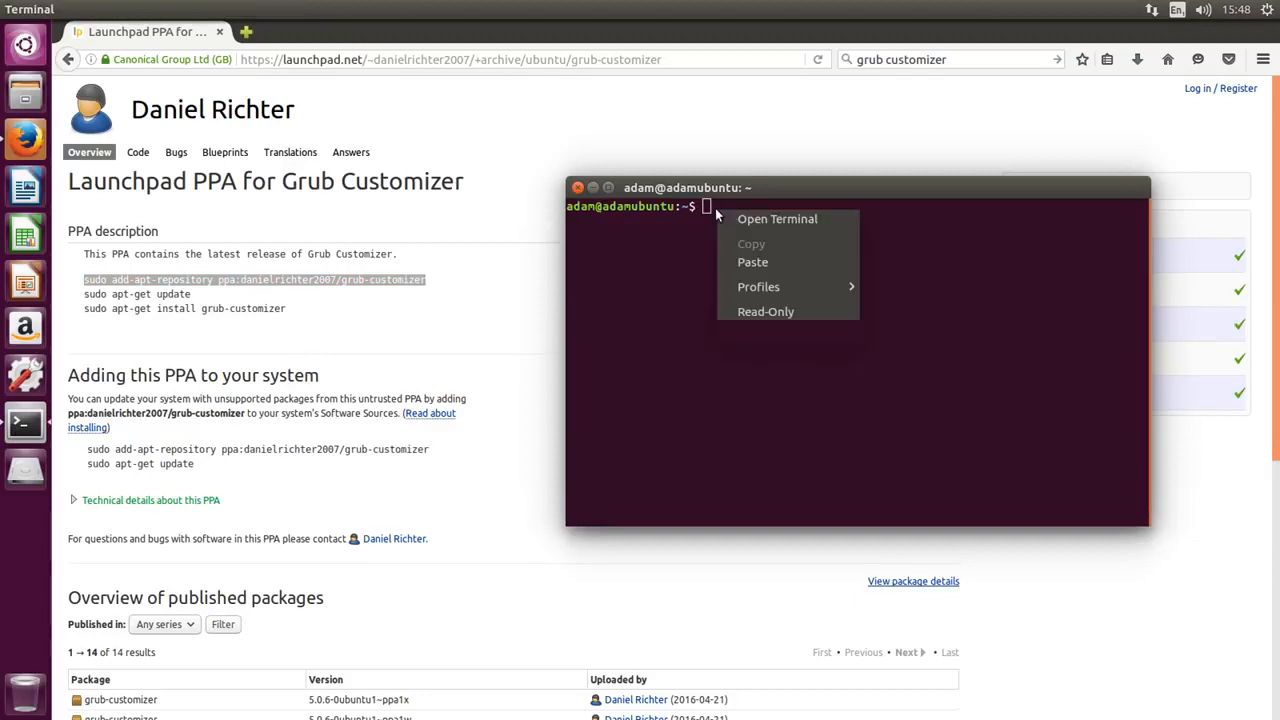
left_click(748, 261)
key("Return")
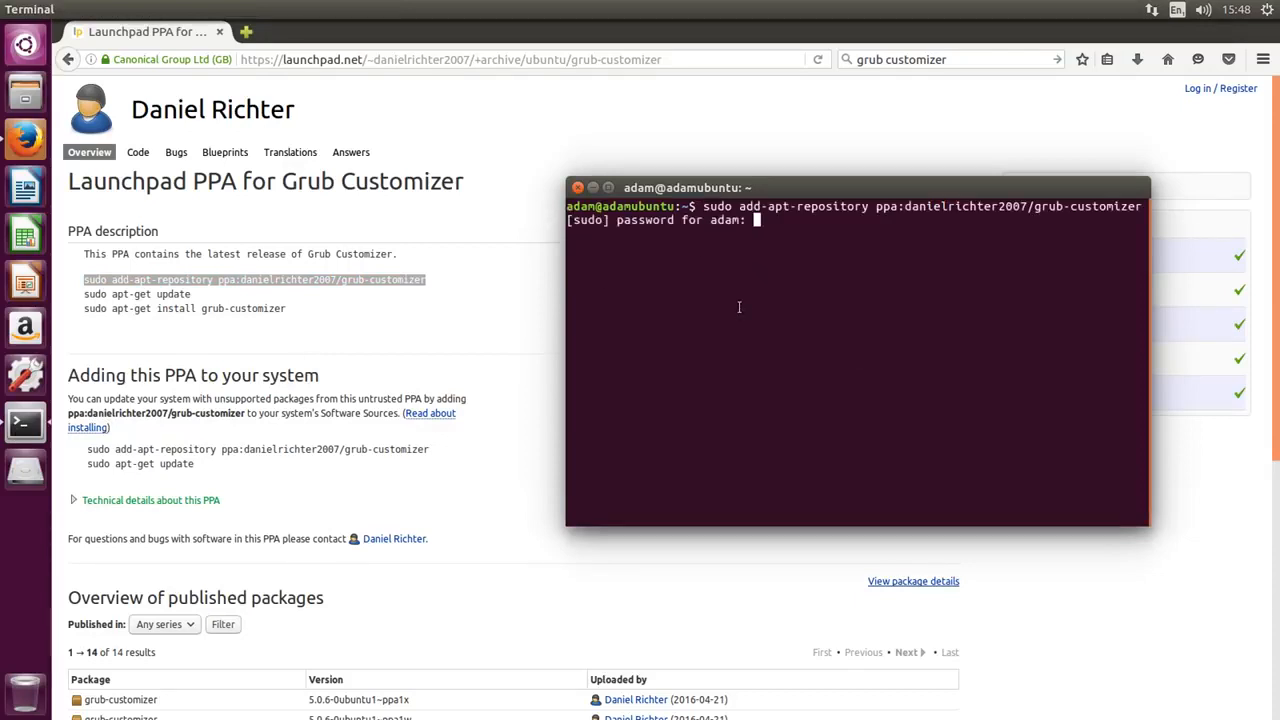
key("Return")
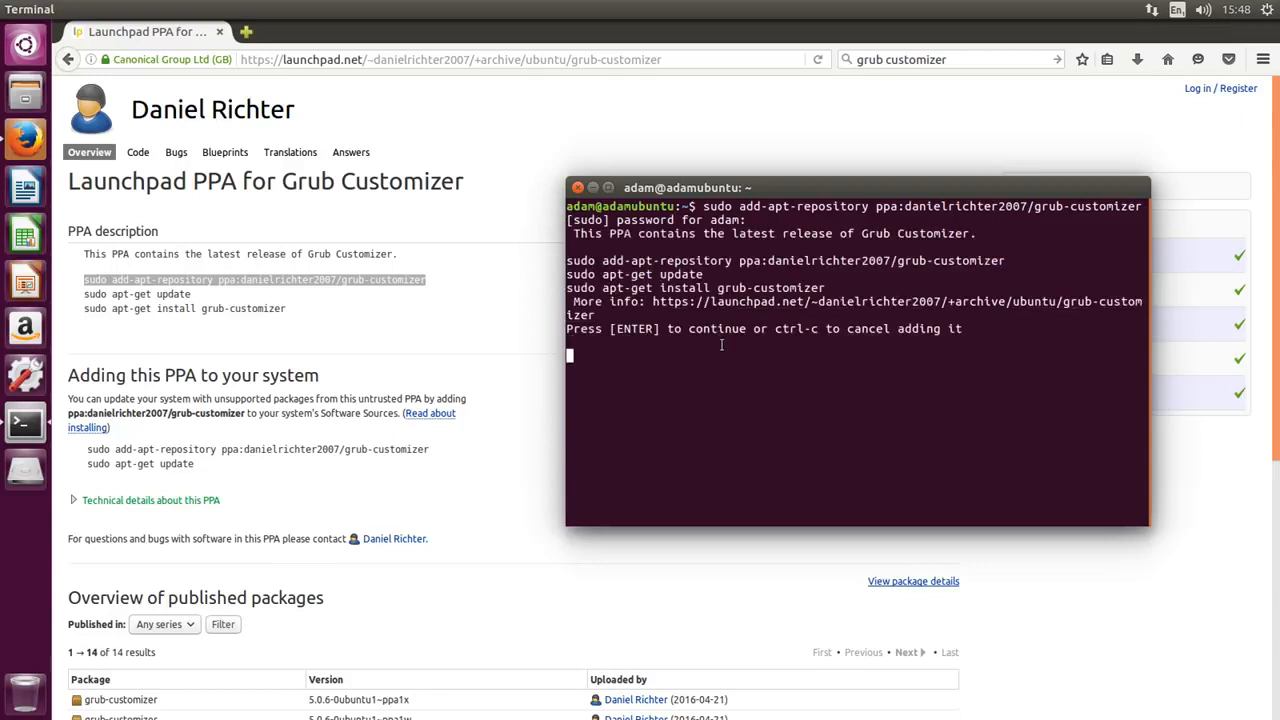
key("Return")
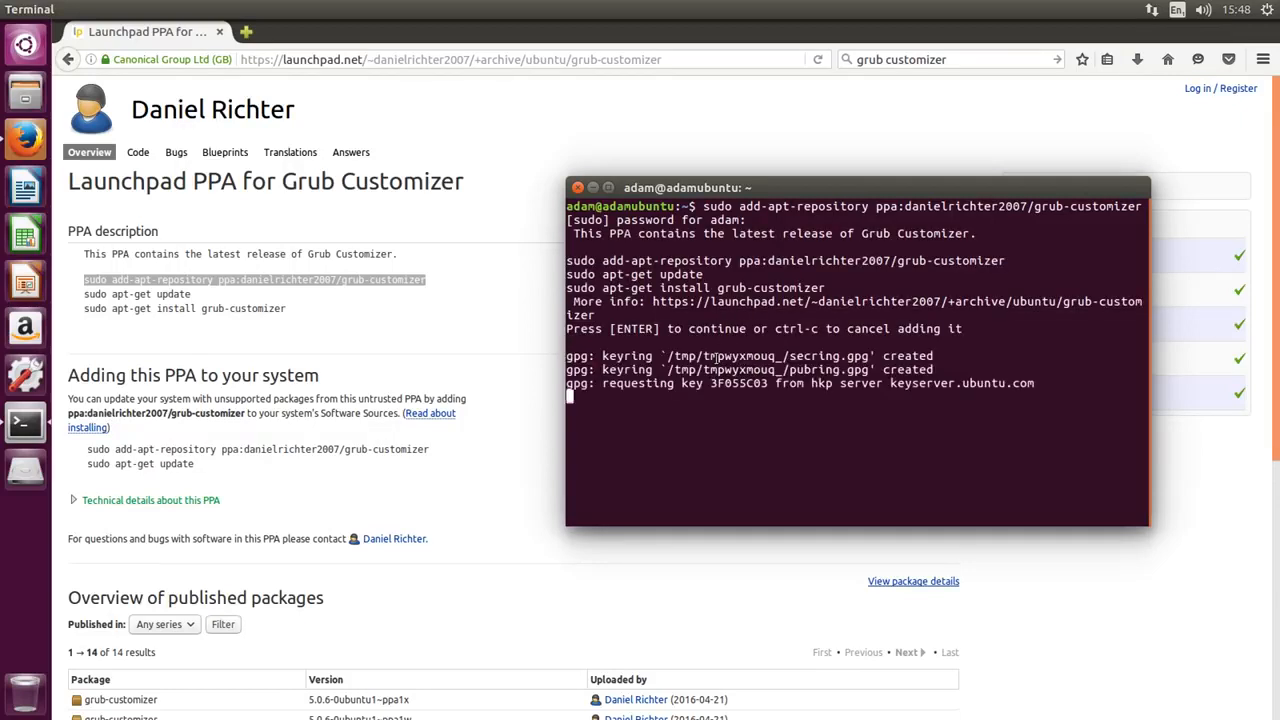
- Copy sudo apt-get update from the PPA description in Firefox and run it in Terminal
left_click(88, 291)
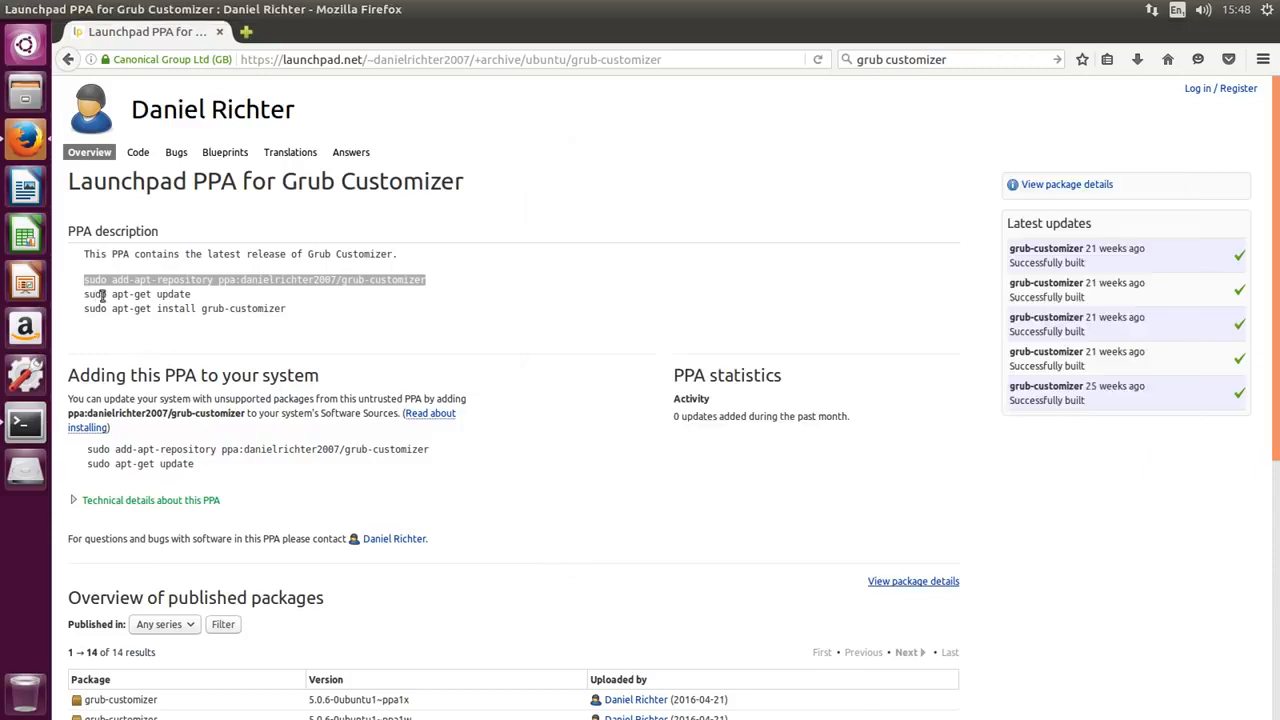
left_click_drag(85, 294, 188, 297)
right_click(185, 296)
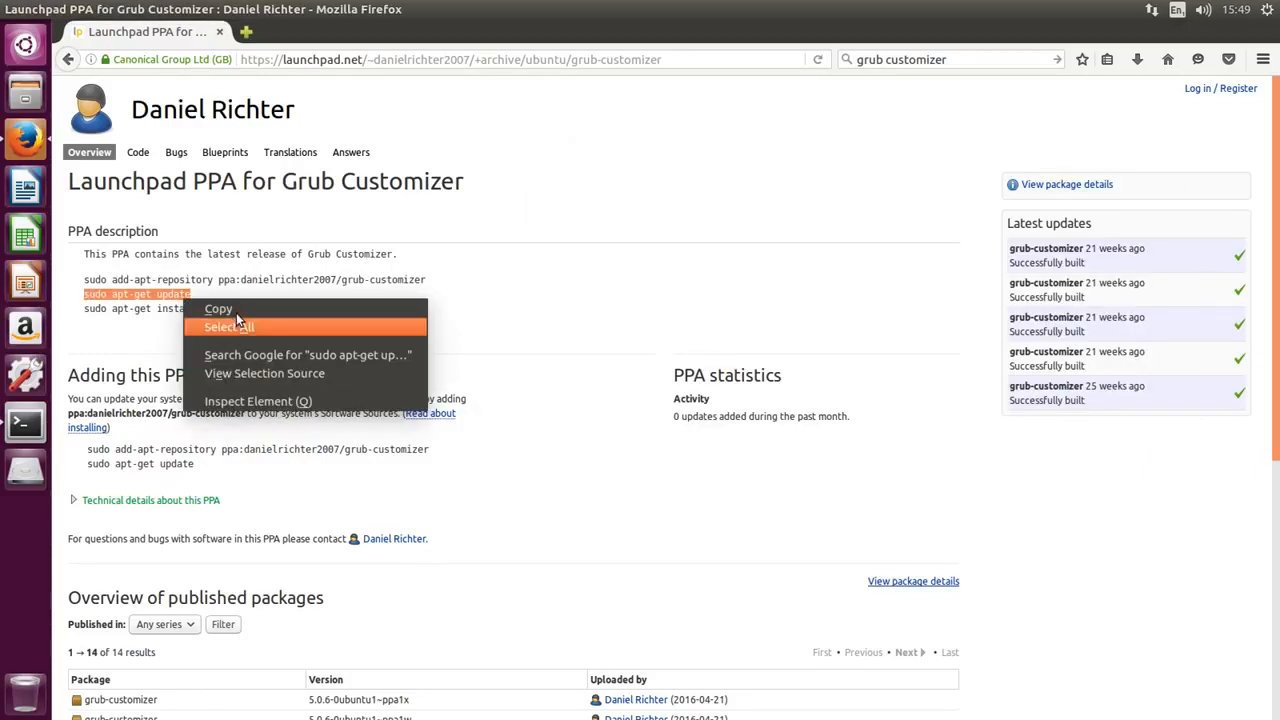
left_click(210, 306)
left_click(22, 430)
right_click(709, 488)
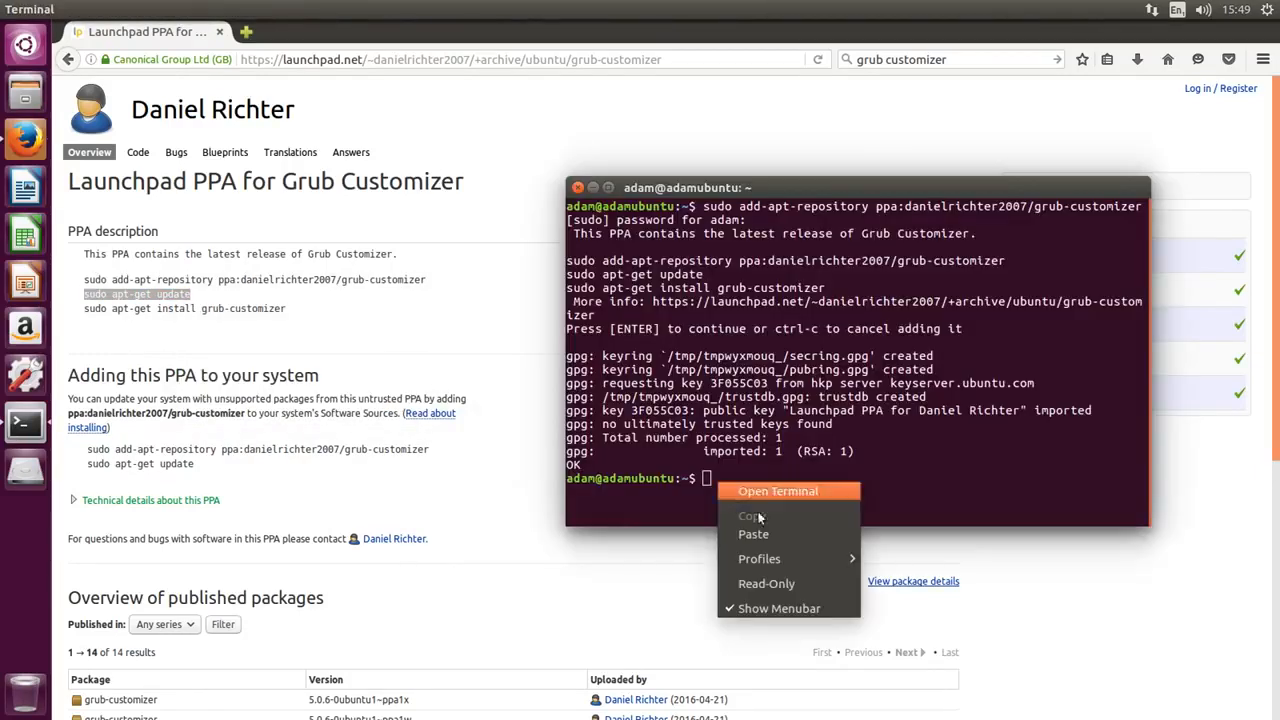
left_click(777, 537)
key("Return")
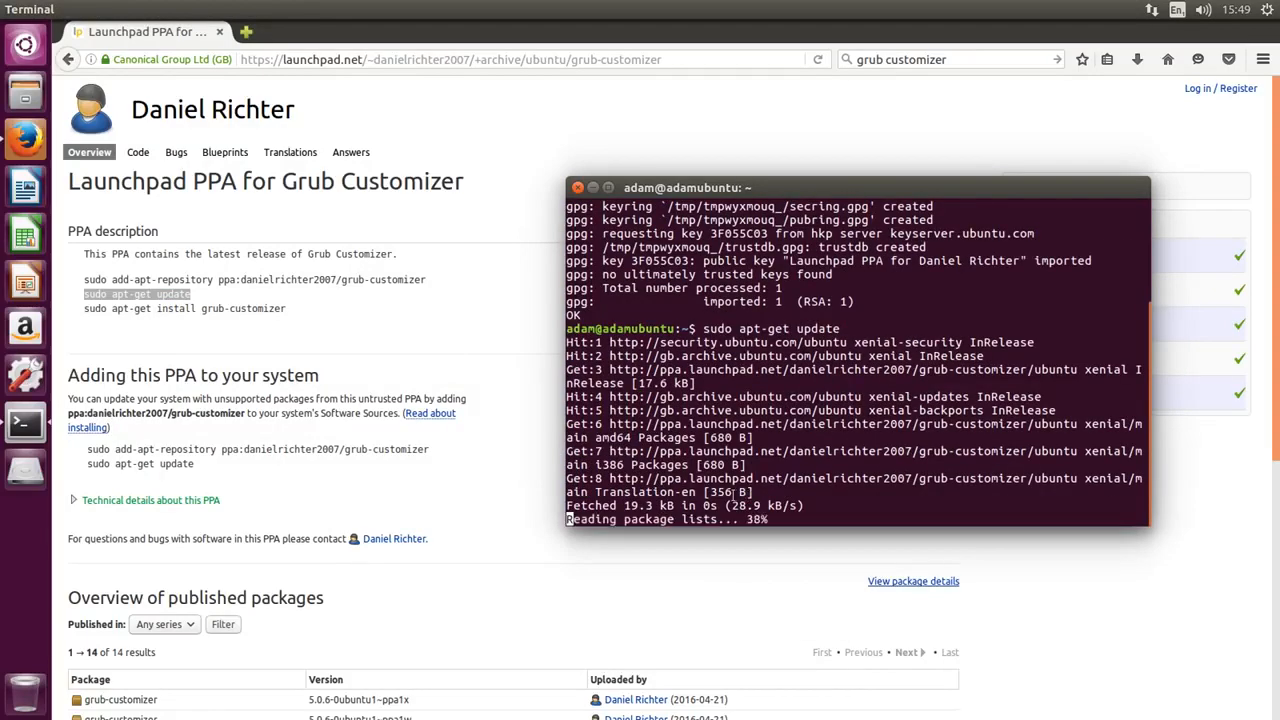
- Copy the sudo apt-get install grub-customizer command from the PPA description in Firefox
left_click(84, 316)
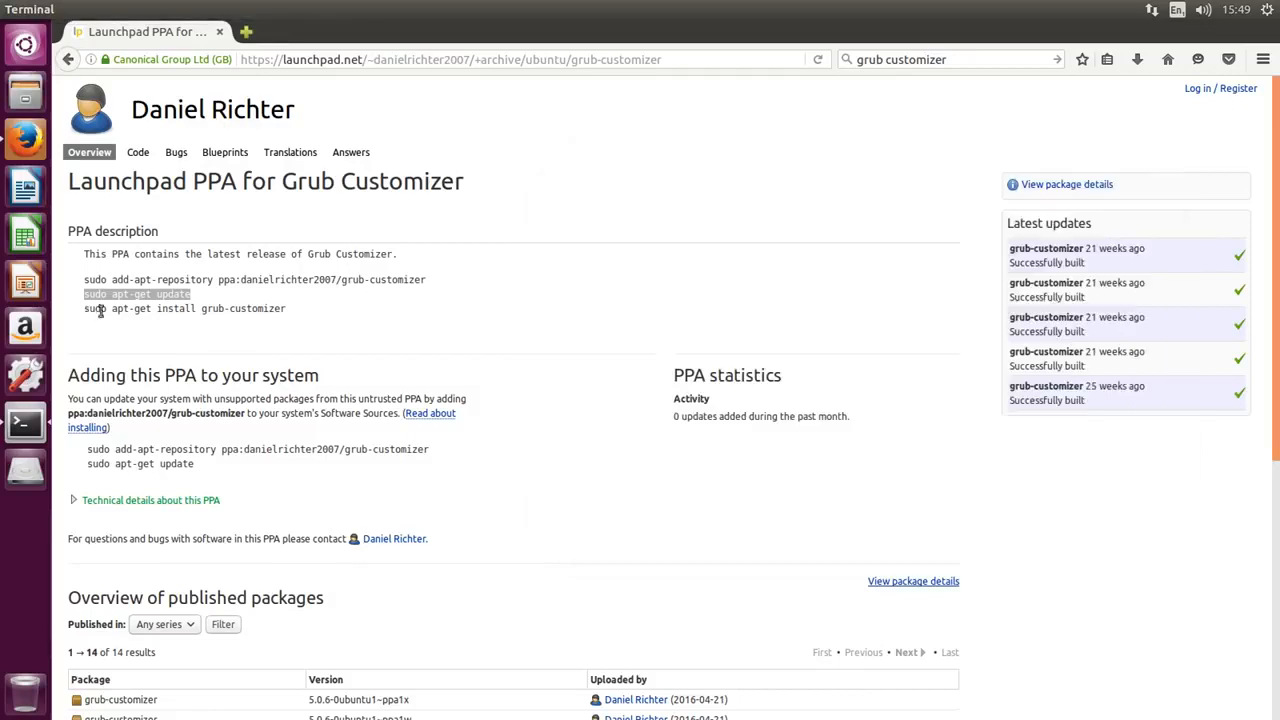
left_click_drag(84, 310, 288, 312)
right_click(287, 320)
left_click(290, 322)
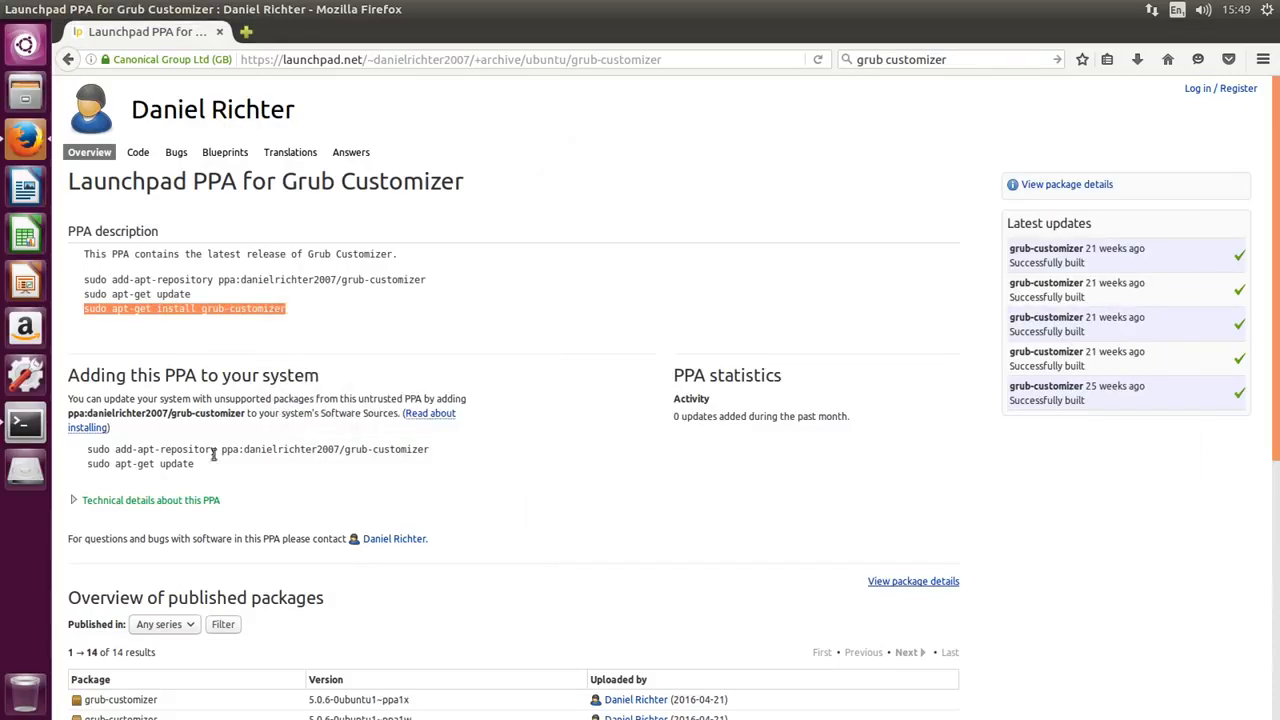
- Run the copied install command in Terminal, confirm the installation with y, and close the Terminal and Firefox windows
left_click(25, 422)
right_click(754, 451)
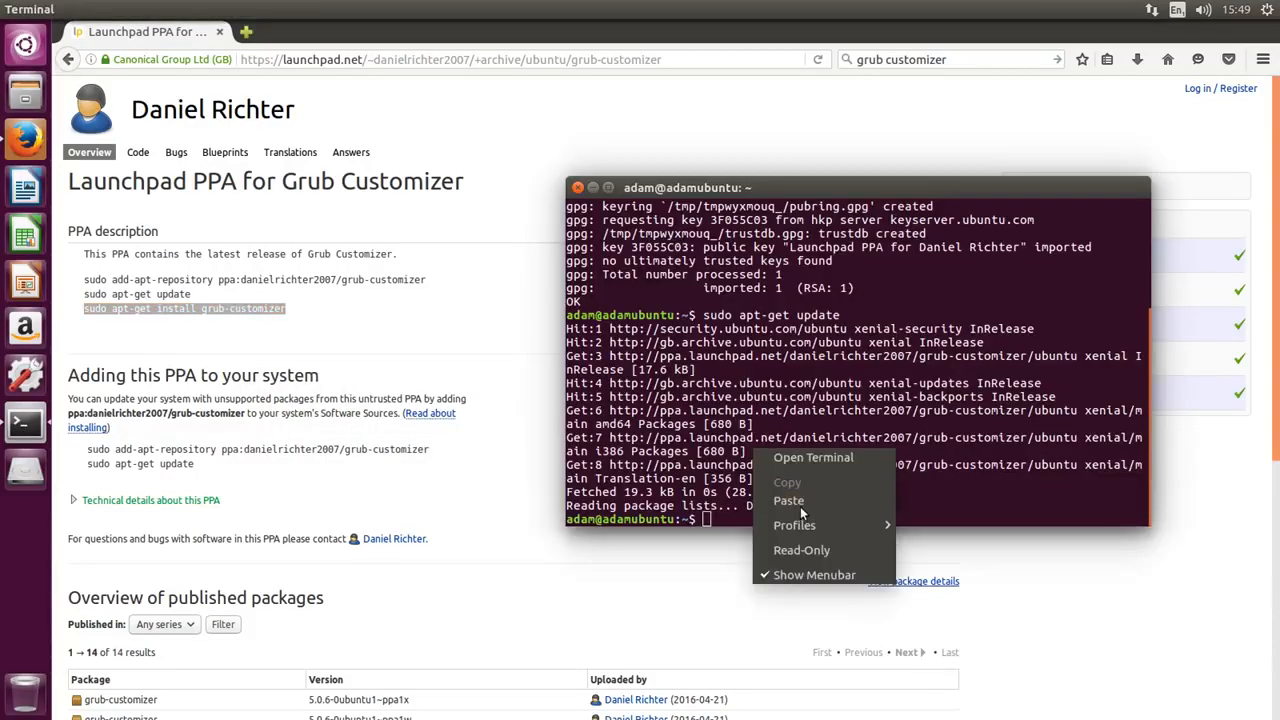
left_click(800, 504)
key("Return")
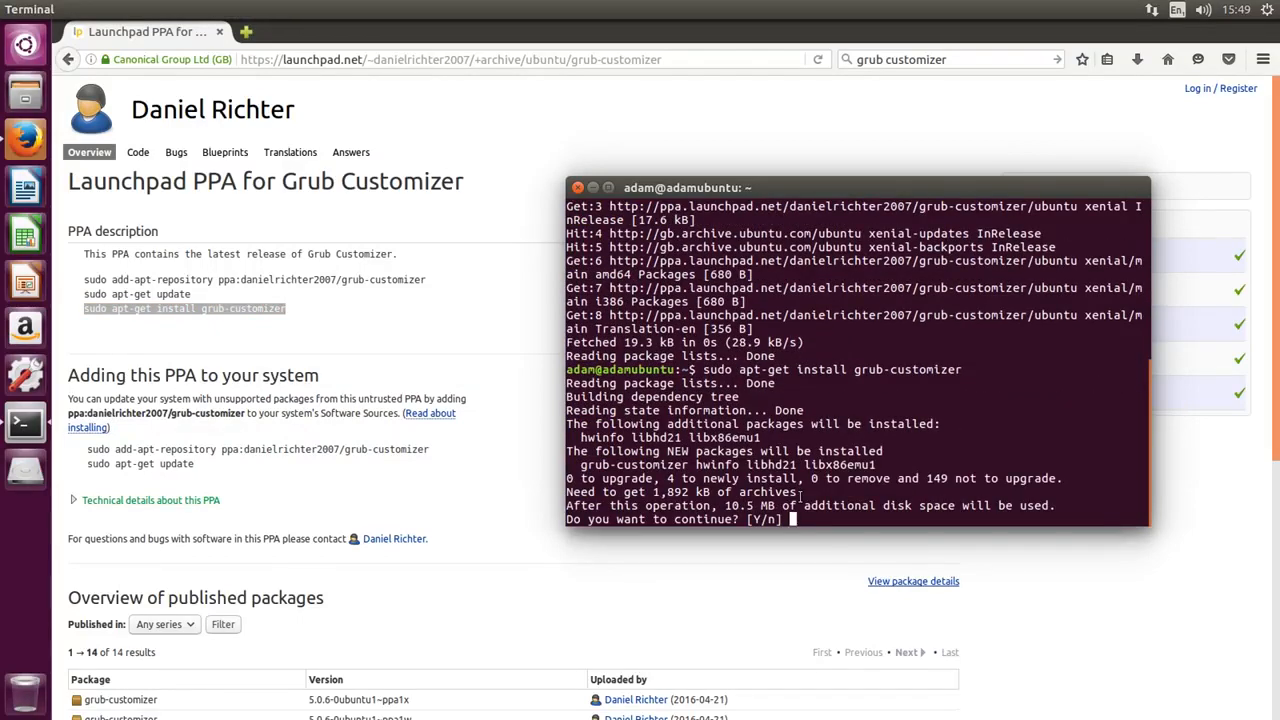
type("y")
key("Return")
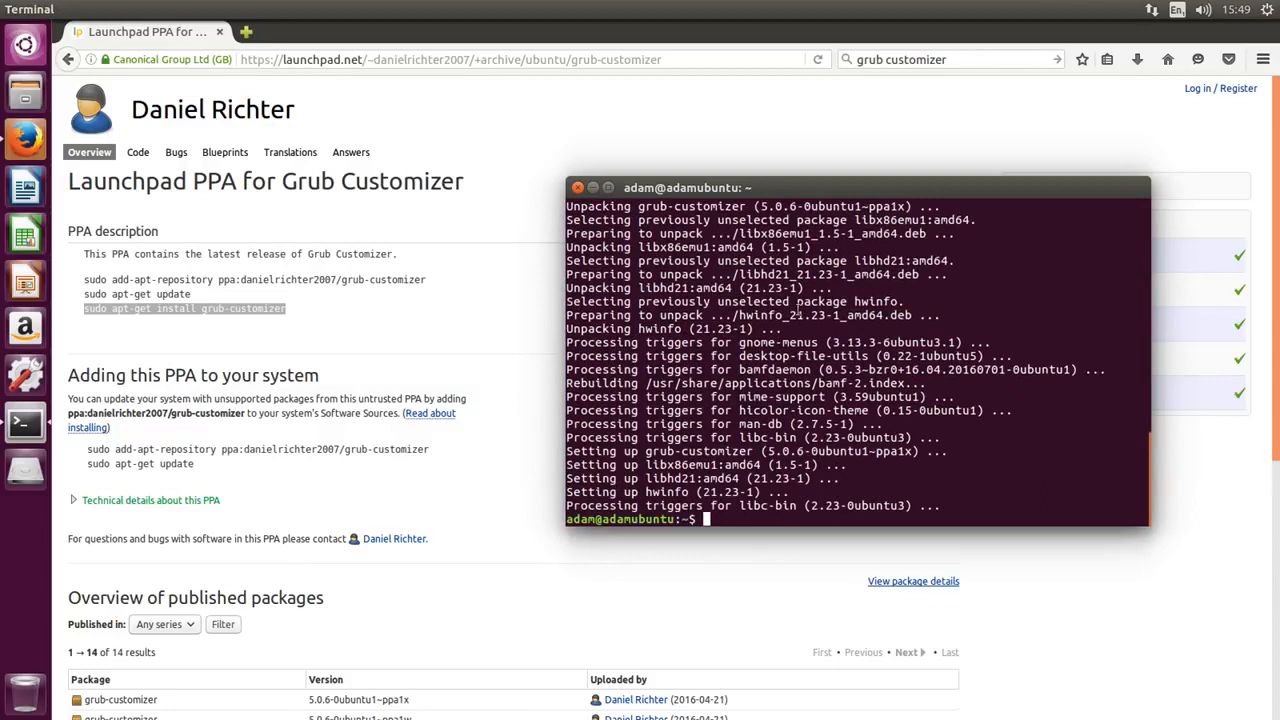
left_click(577, 187)
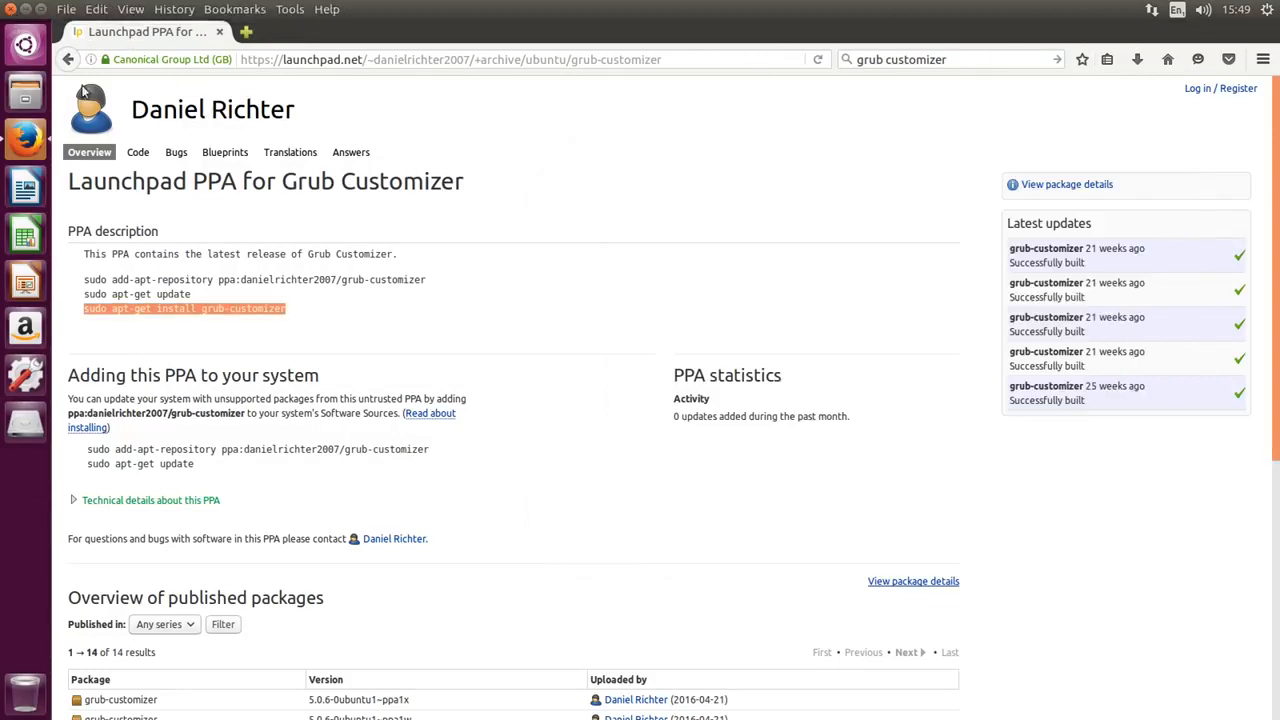
left_click(11, 10)
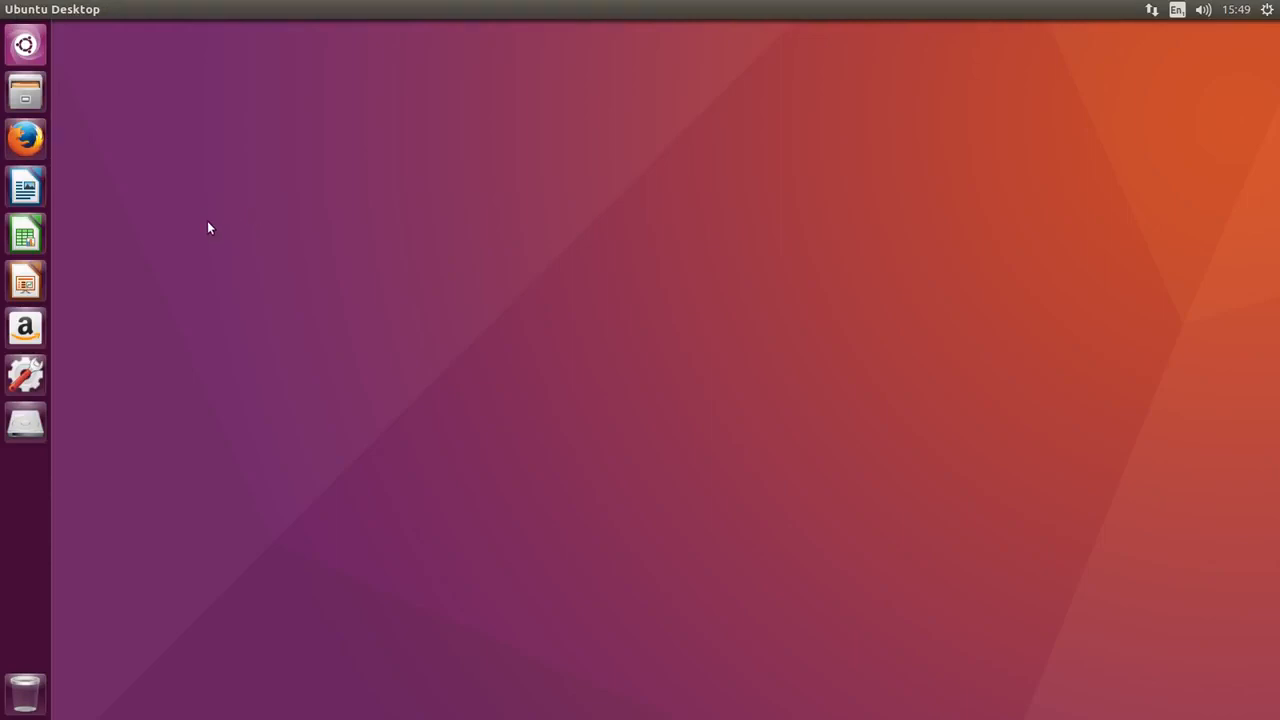
- Search the Dash for grub, open Grub Customizer, and authenticate with the account password
left_click(25, 45)
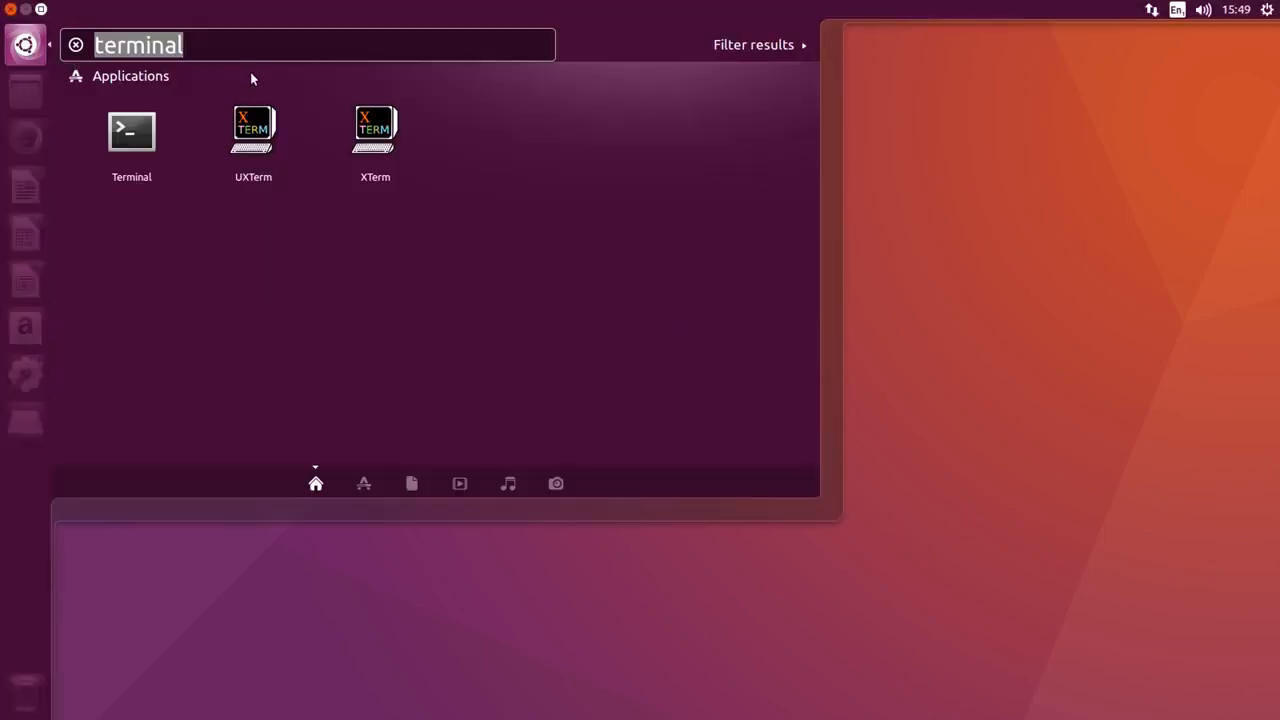
type("grub")
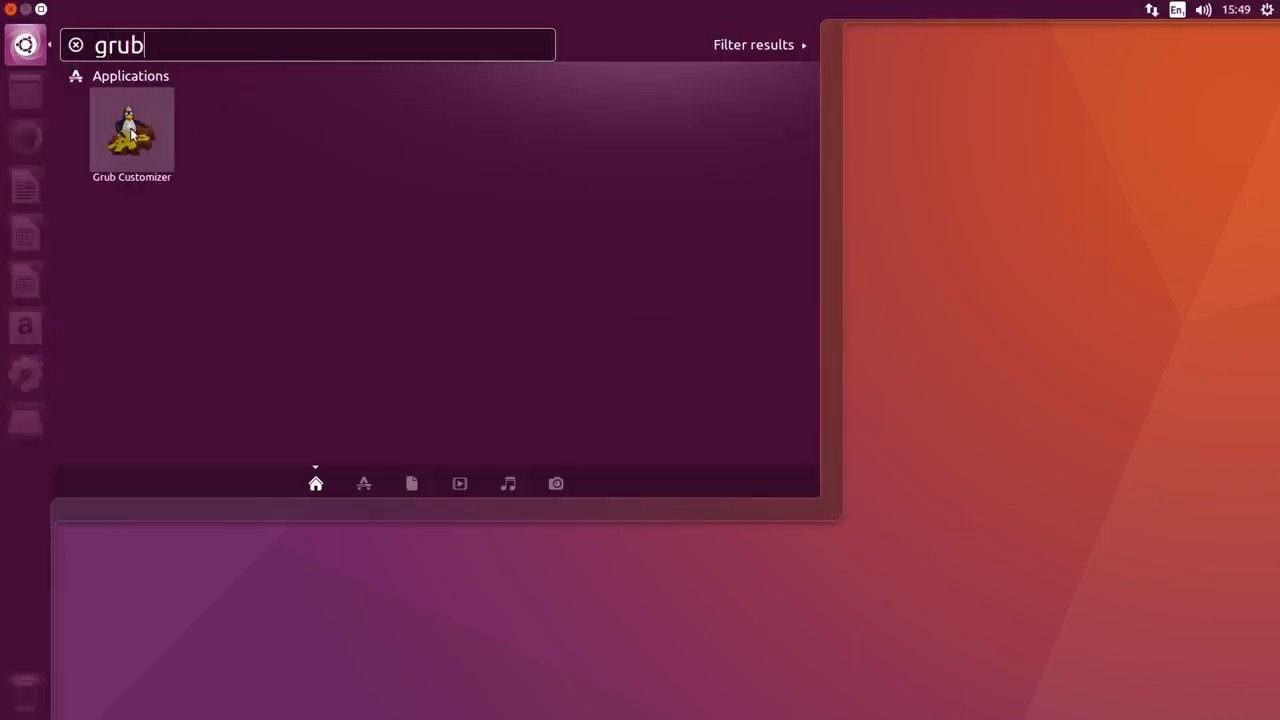
left_click(140, 165)
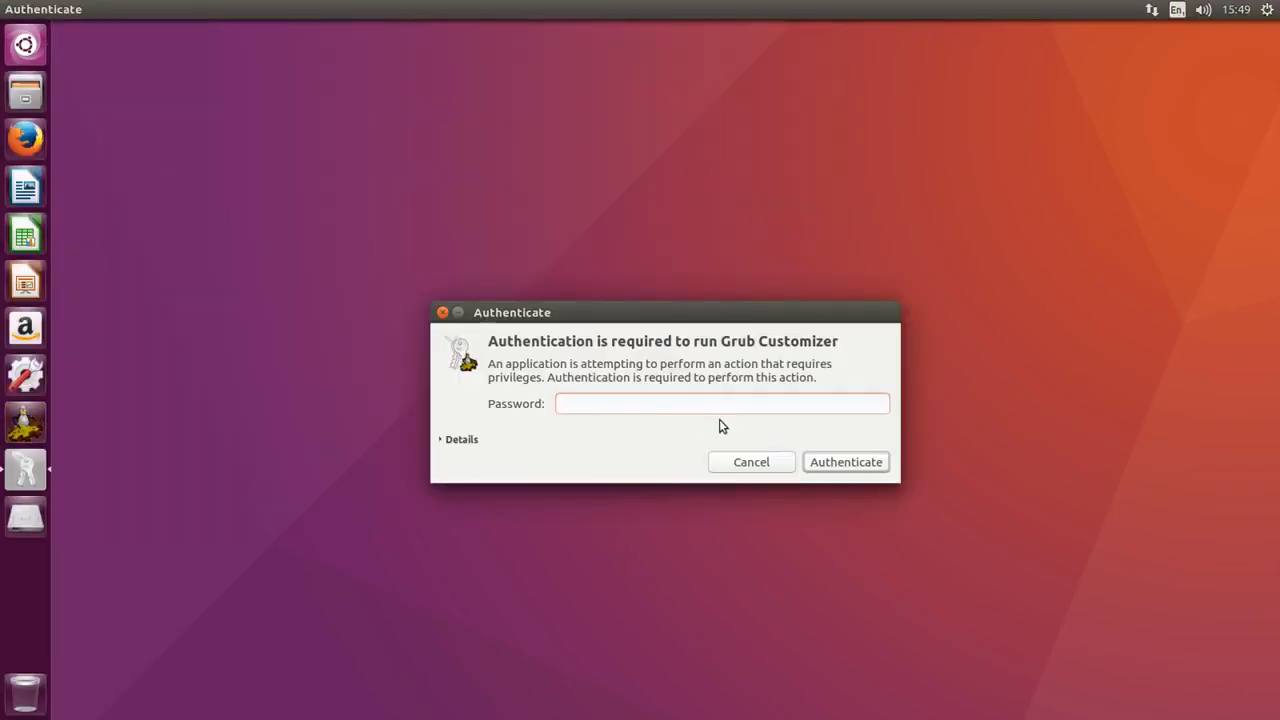
type("•••••••••")
key("Return")
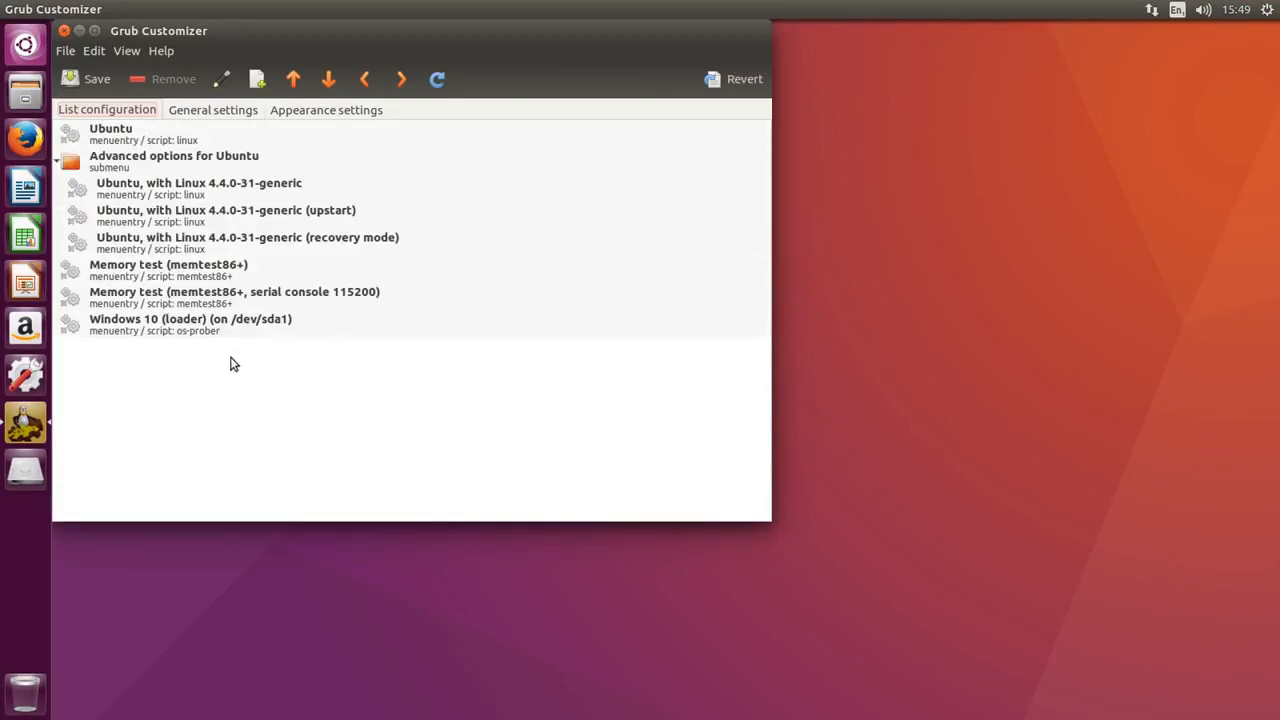
- Collapse the Advanced options for Ubuntu submenu and look through the Ubuntu, memory test and Windows 10 boot entries
left_click(58, 161)
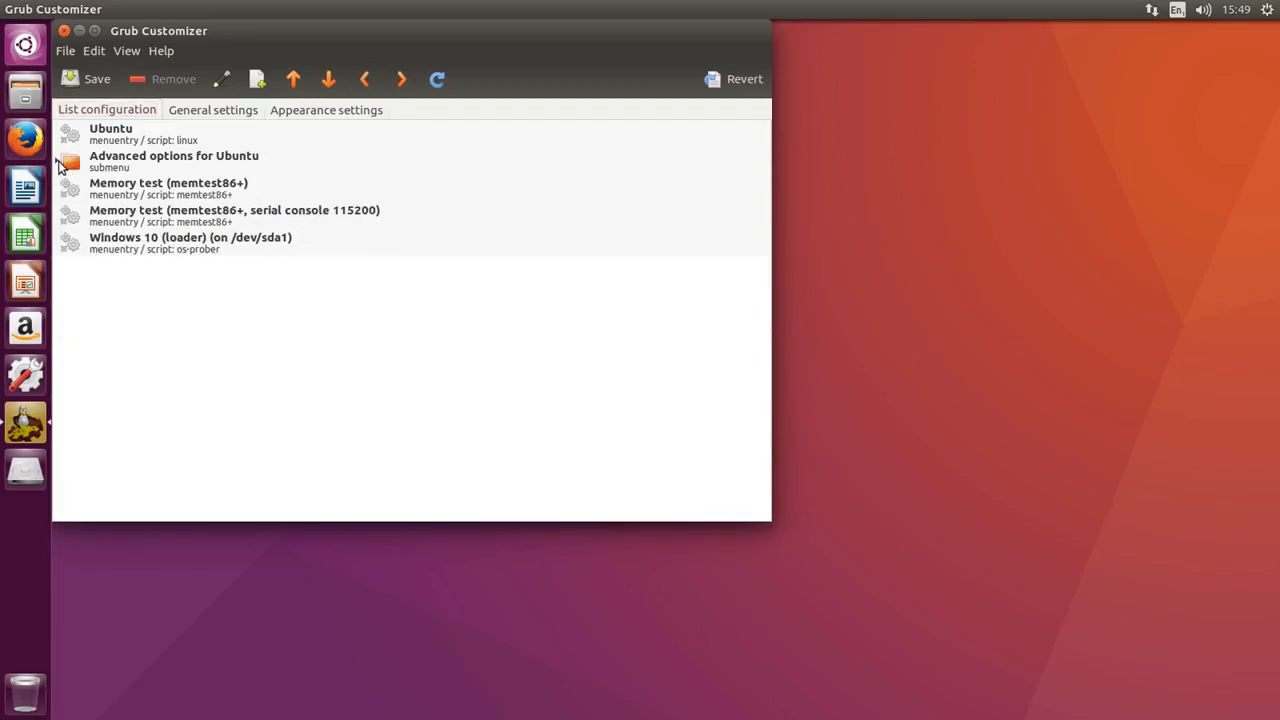
left_click(137, 140)
left_click(139, 188)
left_click(141, 221)
left_click(160, 248)
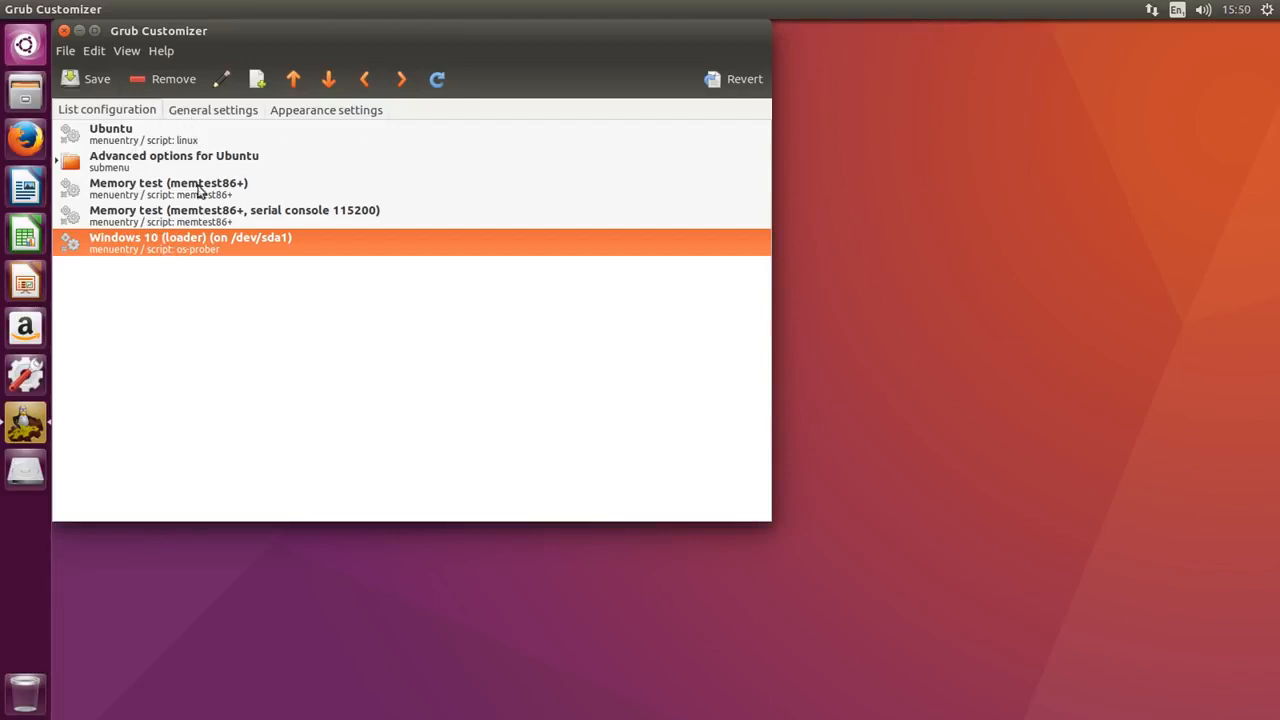
left_click(143, 140)
- Move the Windows 10 (loader) entry up to first place in the boot list, above Ubuntu
left_click(142, 238)
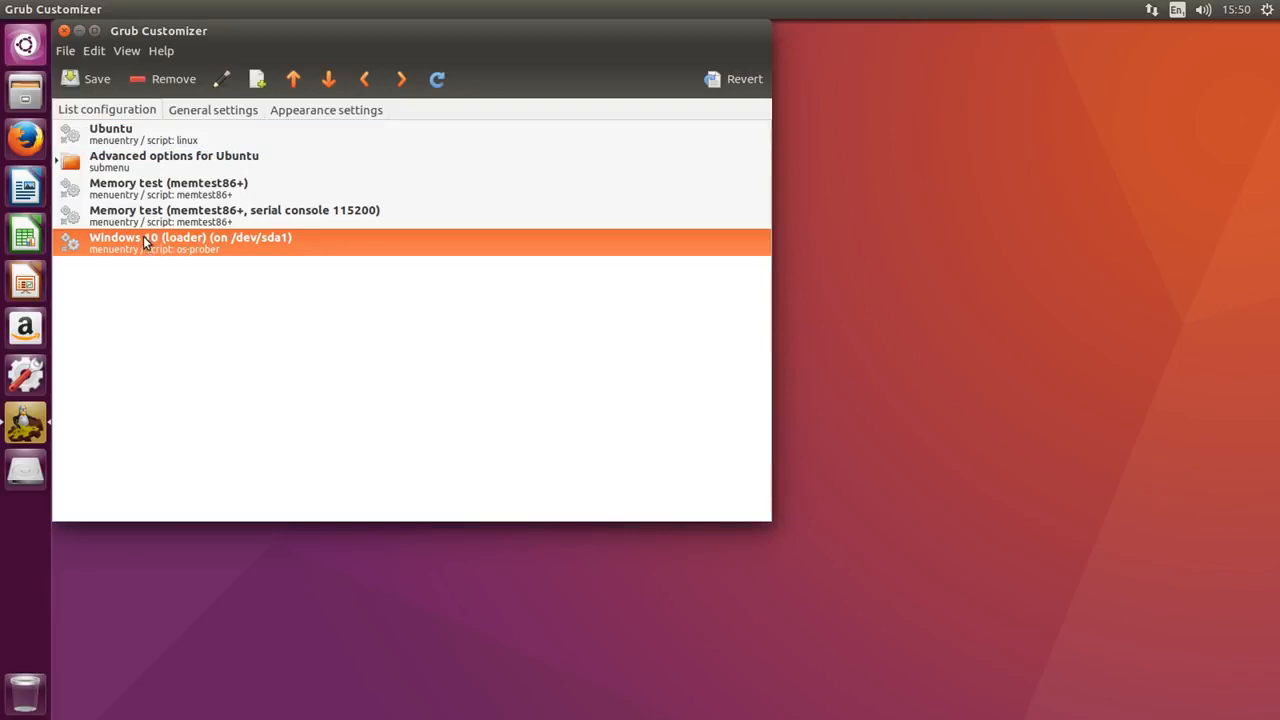
left_click(294, 79)
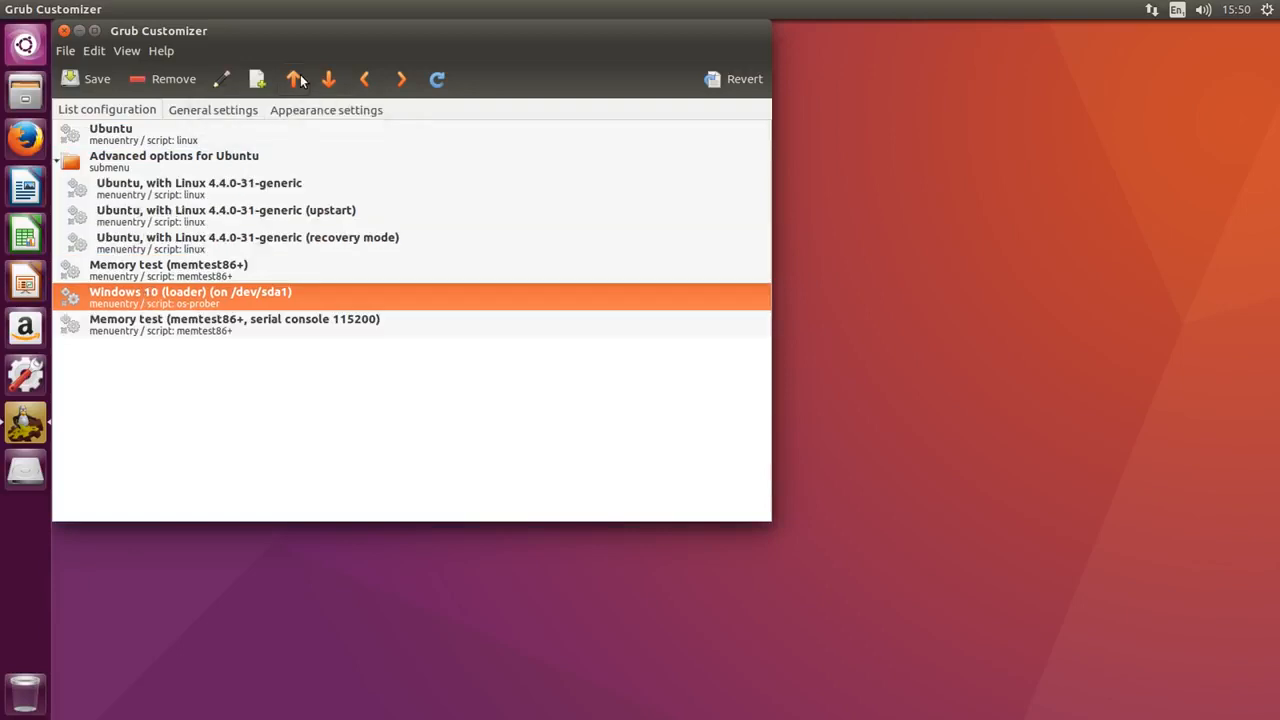
left_click(294, 79)
left_click(294, 79)
left_click(294, 79)
left_click(294, 79)
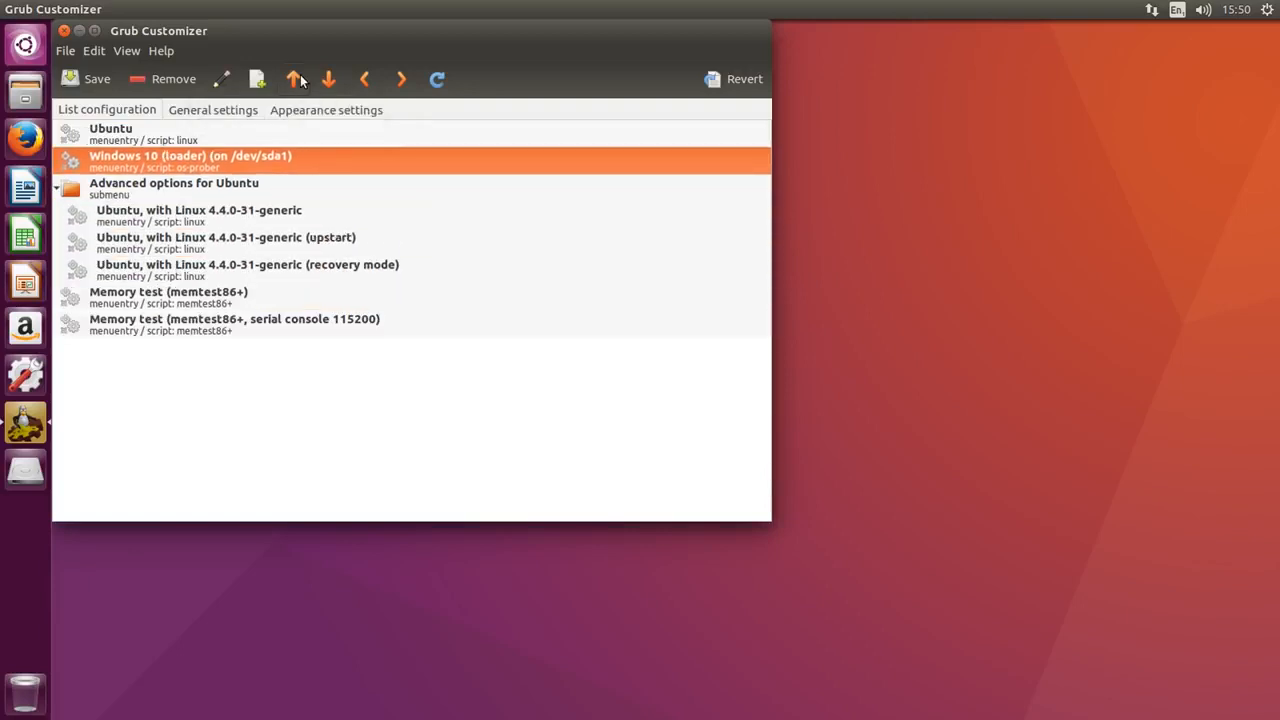
left_click(294, 79)
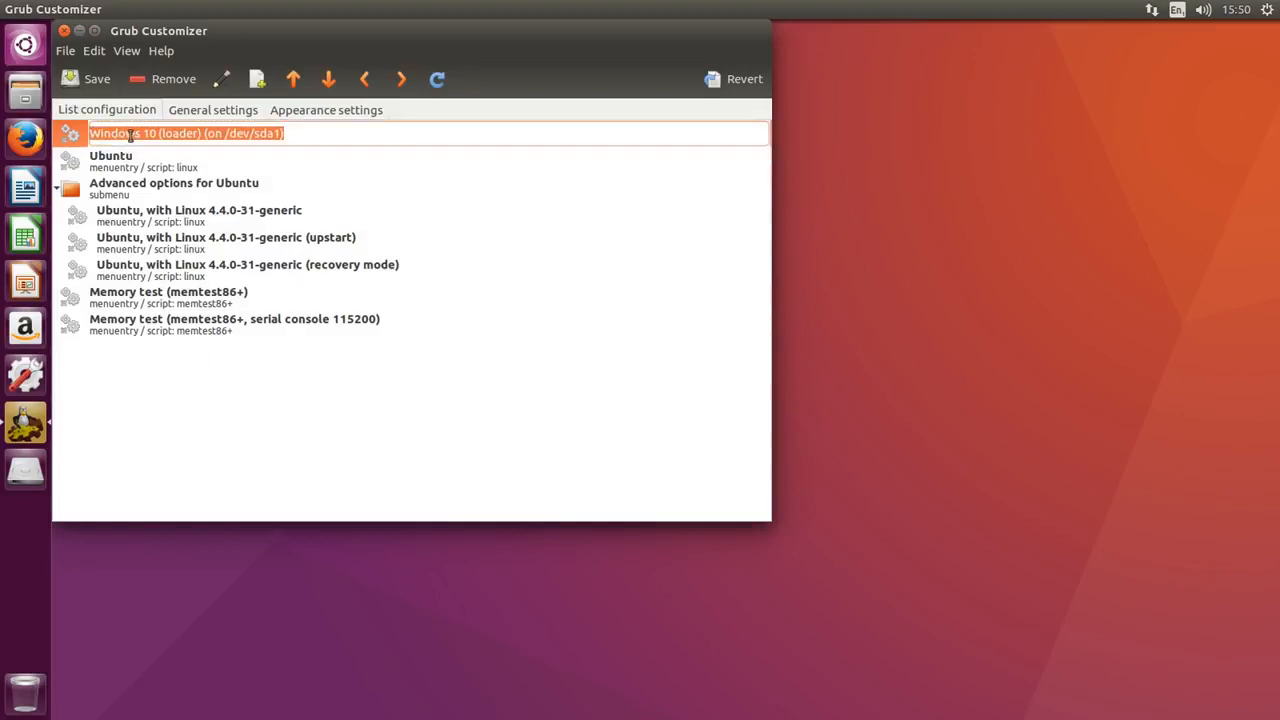
left_click(137, 166)
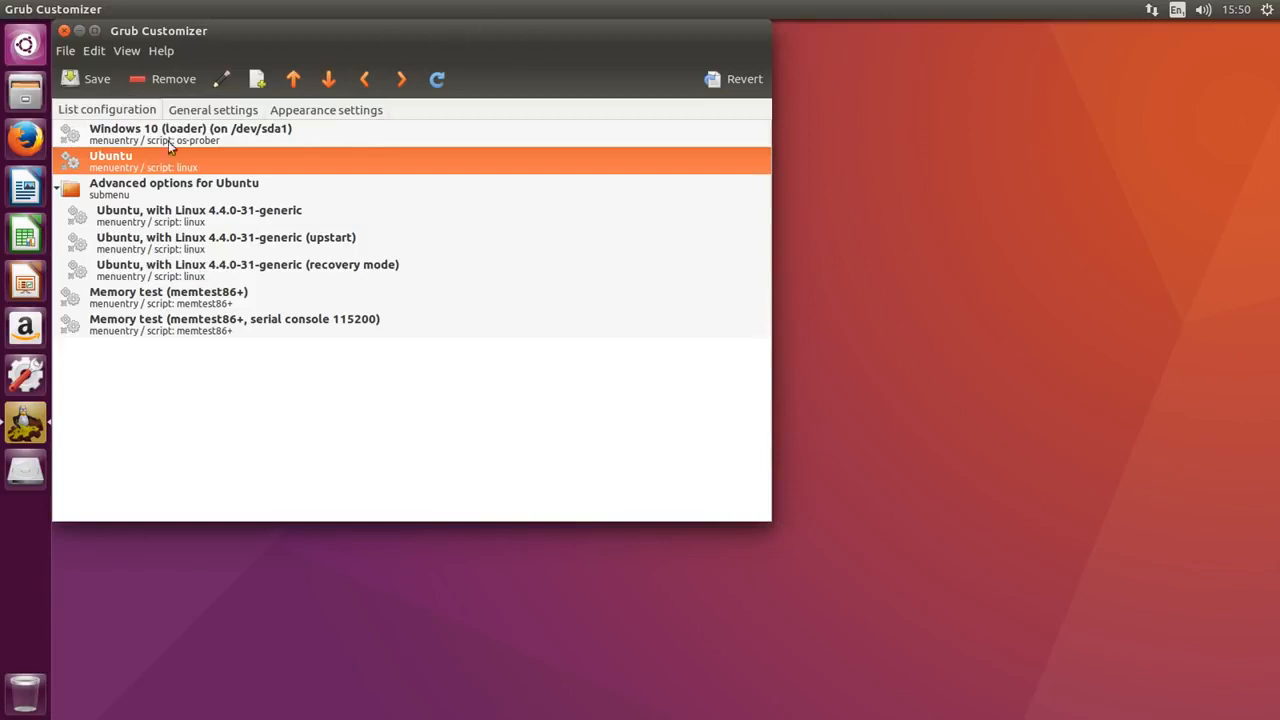
- In the appearance settings, set the normal font colour to red and the normal background to magenta
left_click(320, 112)
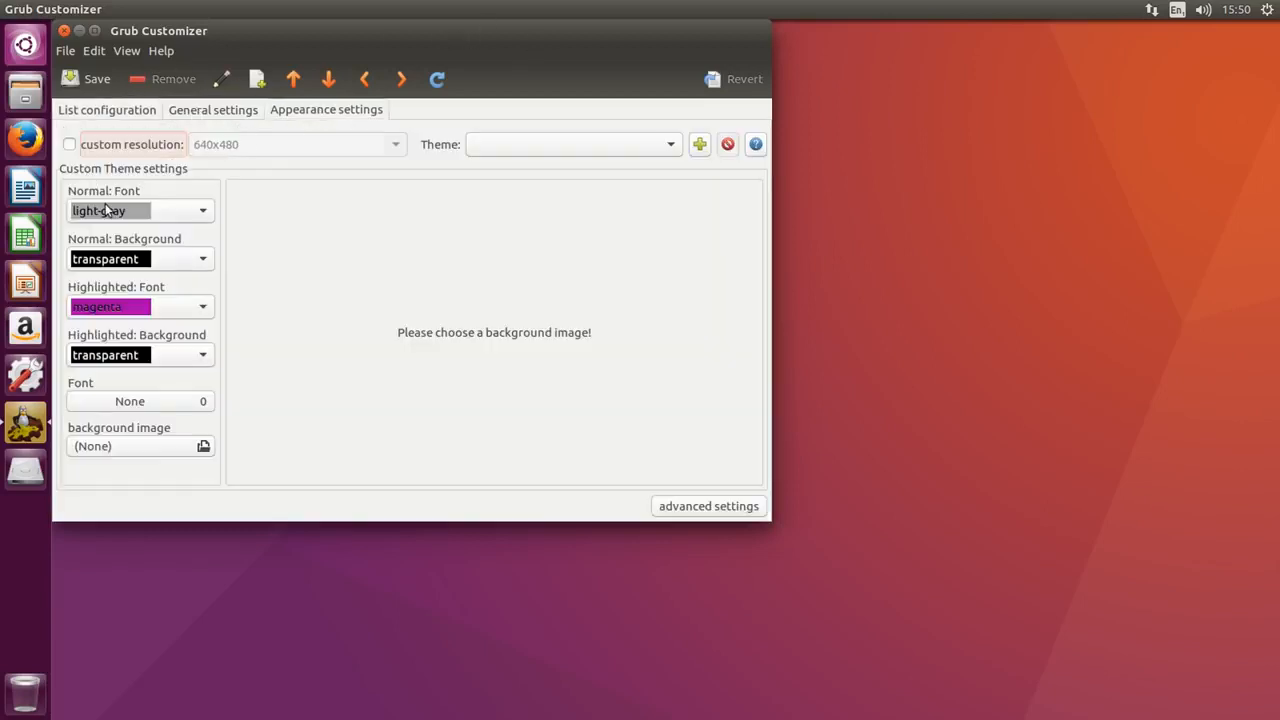
left_click(517, 146)
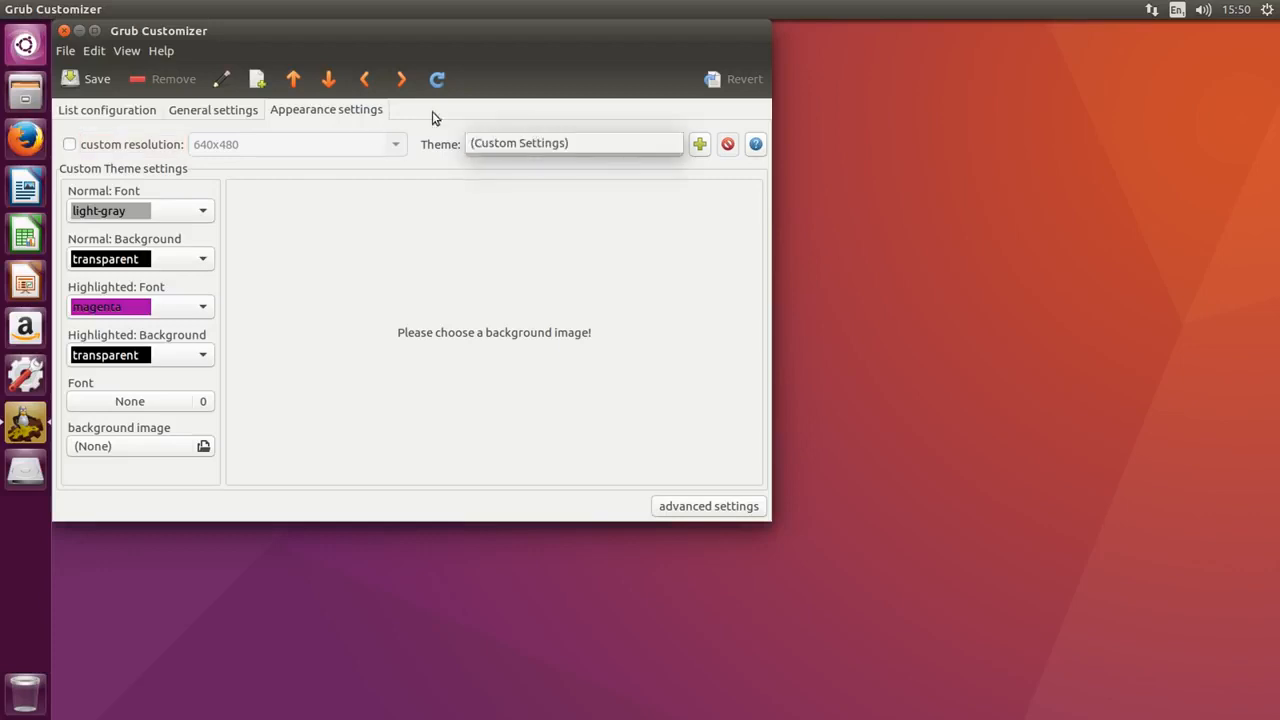
left_click(438, 144)
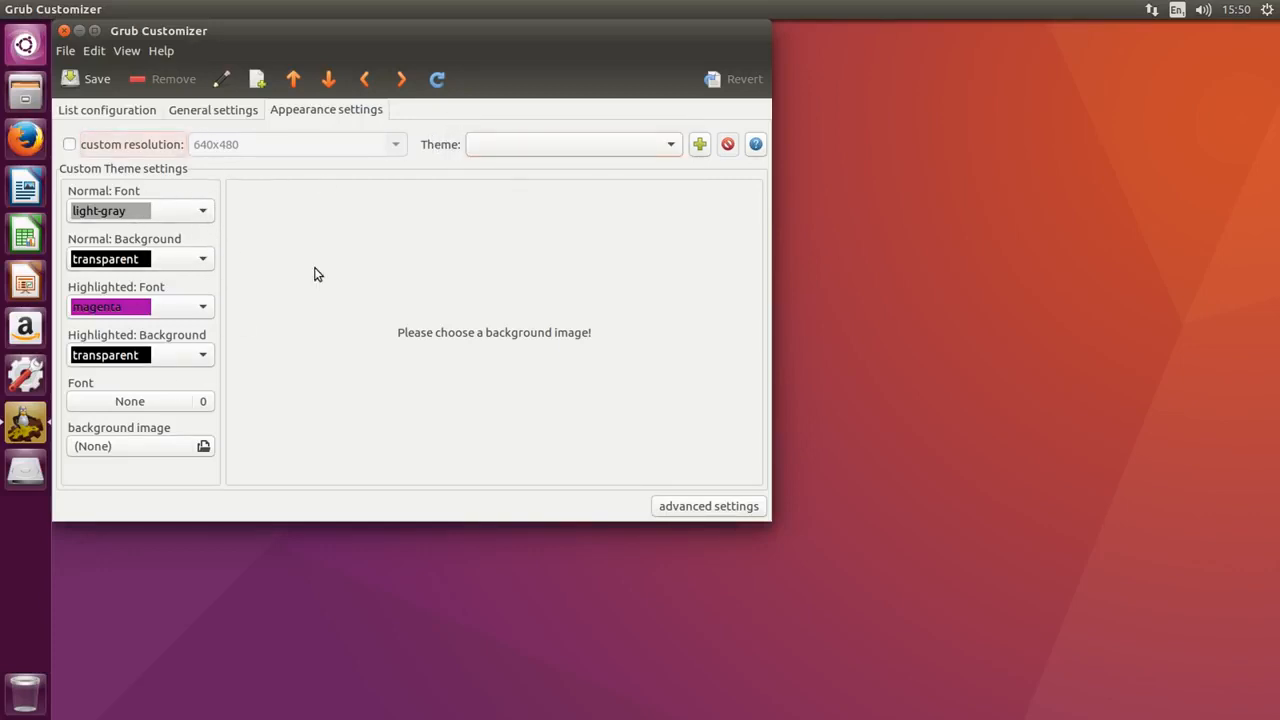
left_click(166, 216)
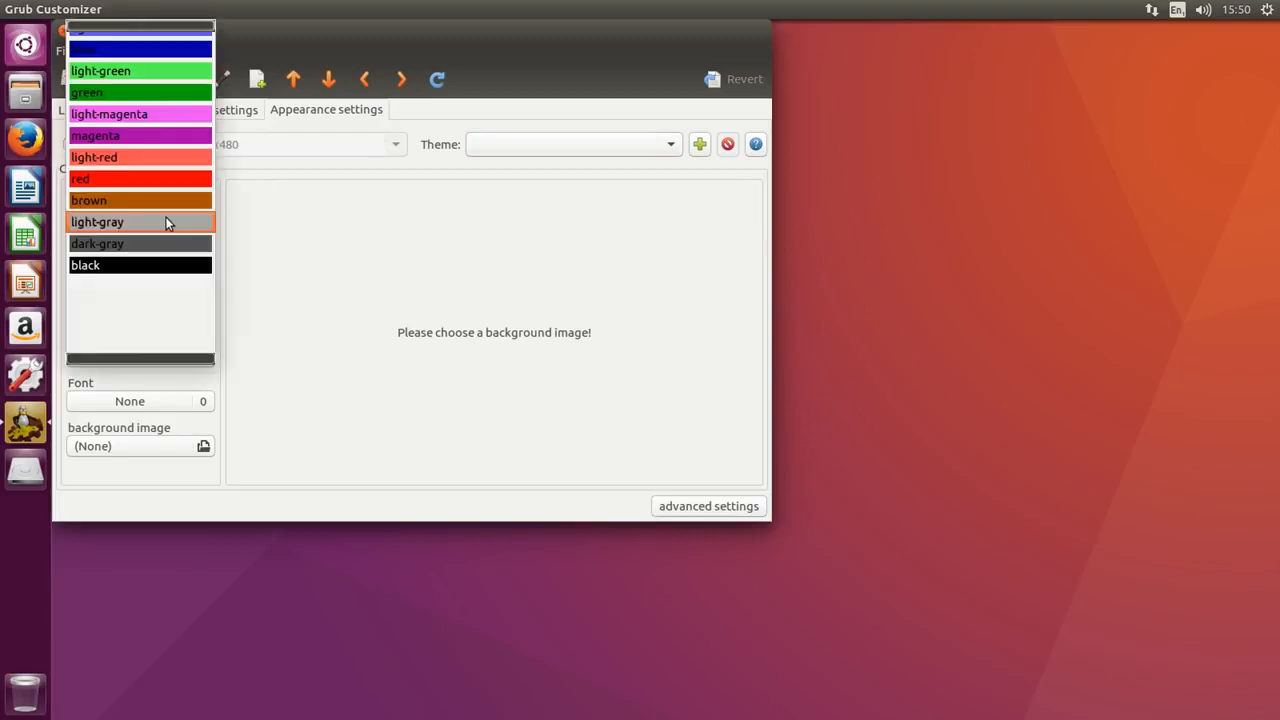
left_click(112, 178)
left_click(114, 257)
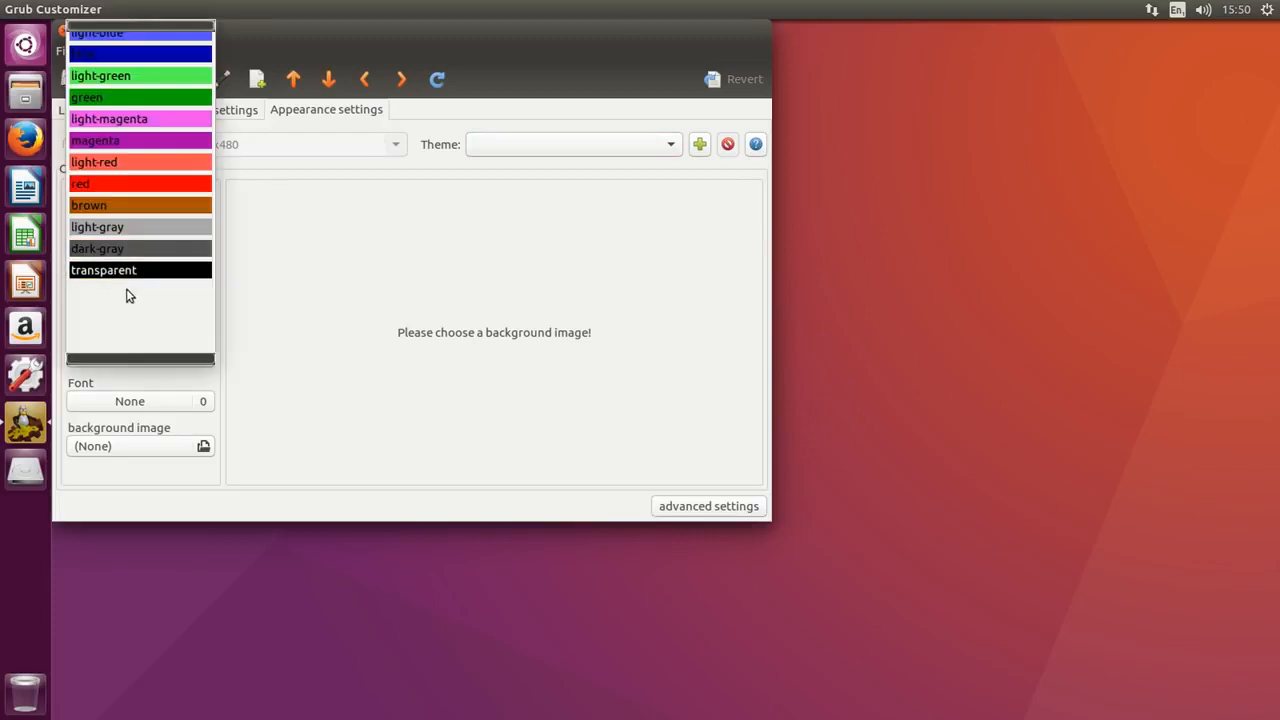
left_click(120, 141)
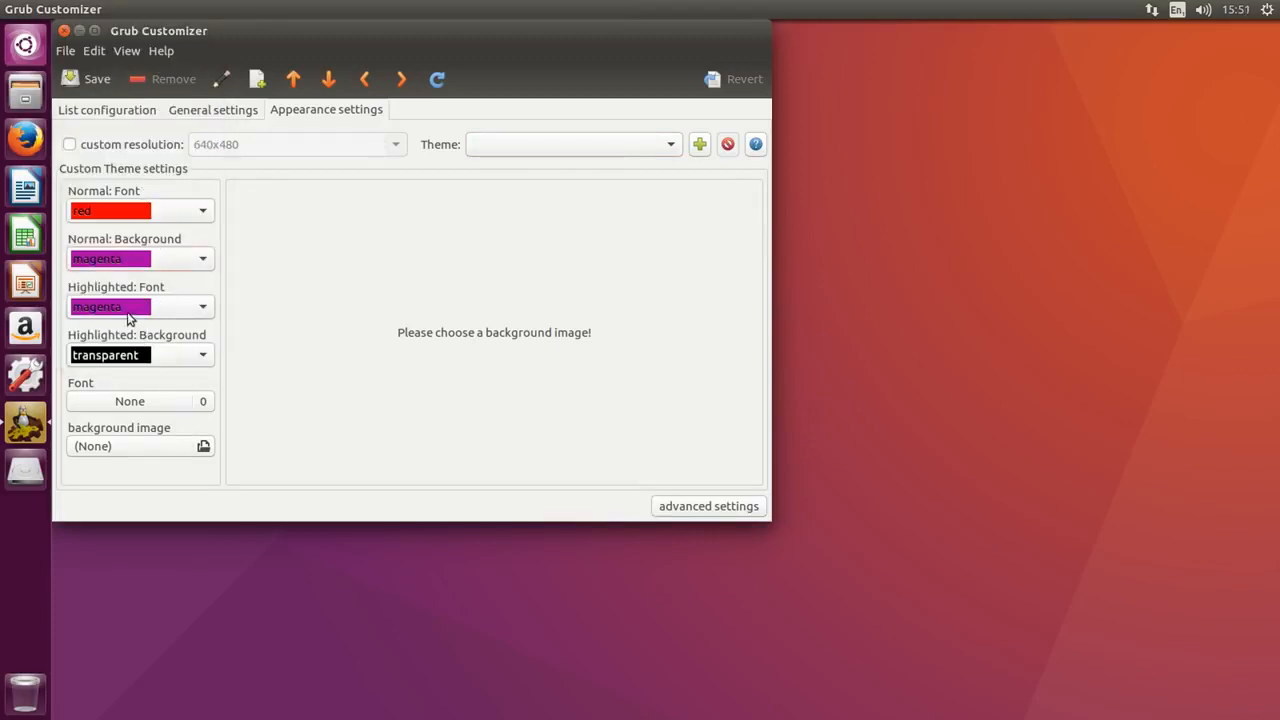
- Set the highlighted font colour to light-blue and the highlighted background to yellow
left_click(130, 308)
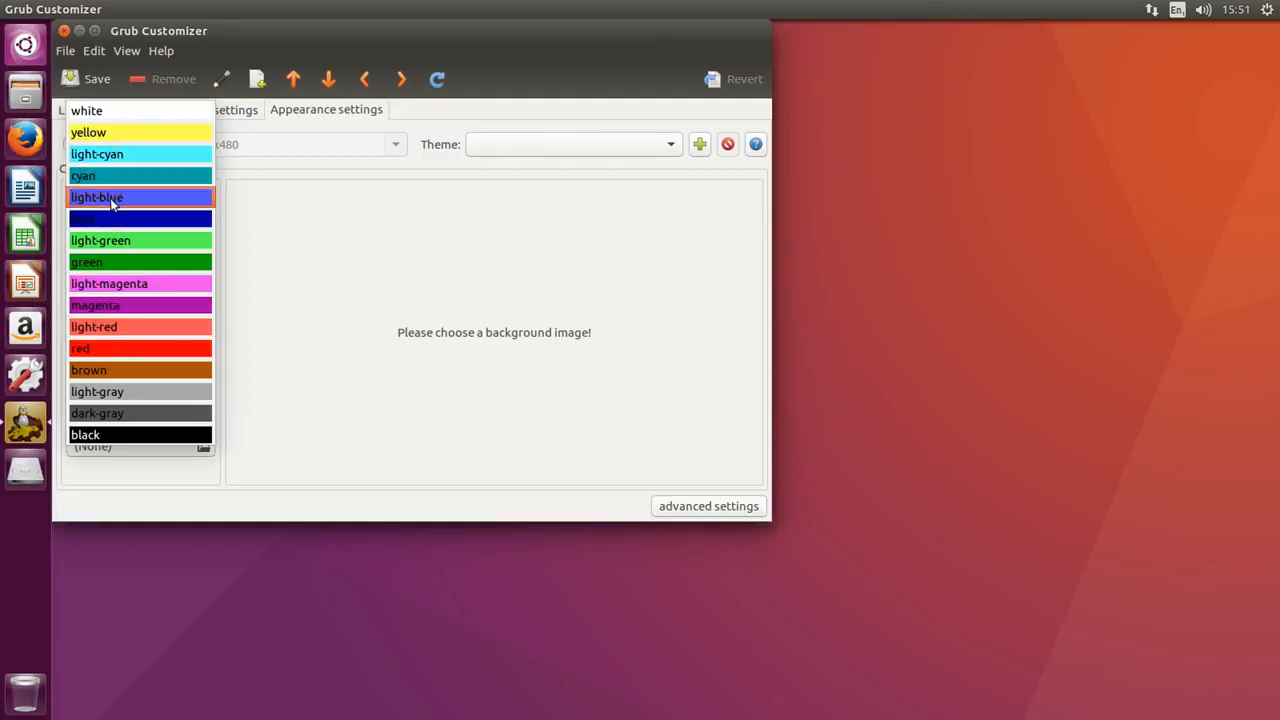
left_click(114, 197)
left_click(126, 358)
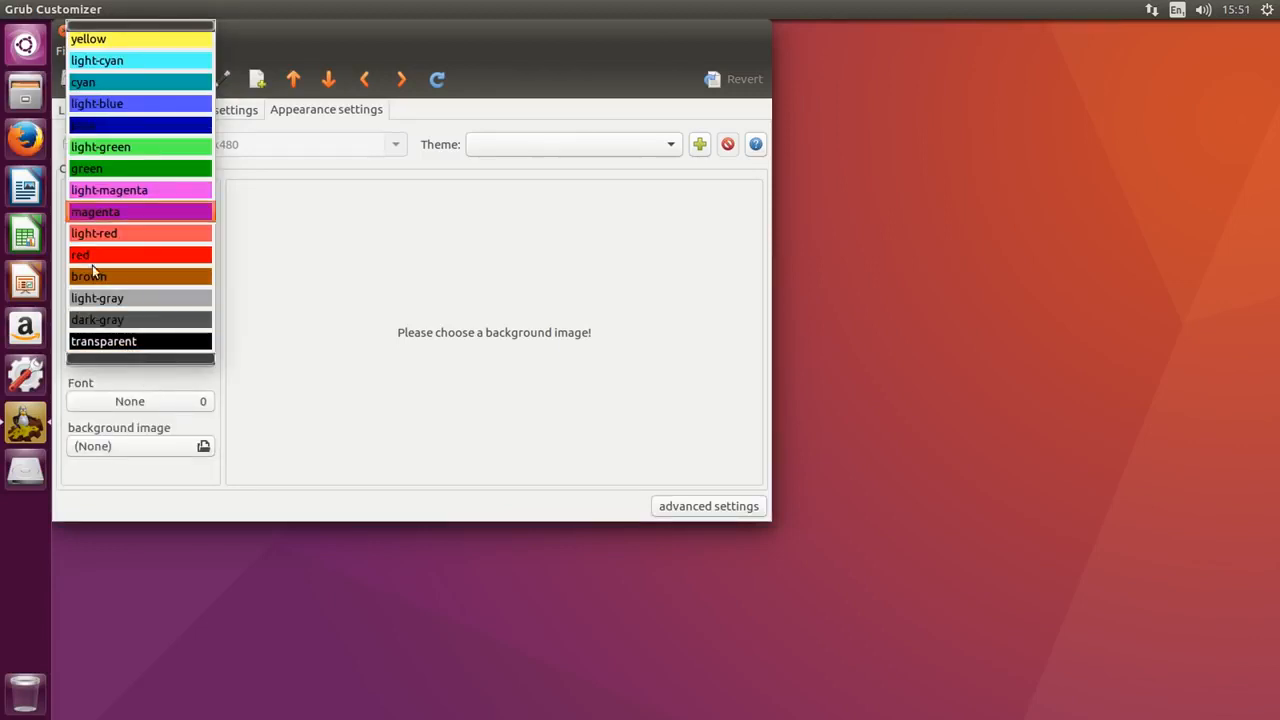
left_click(128, 40)
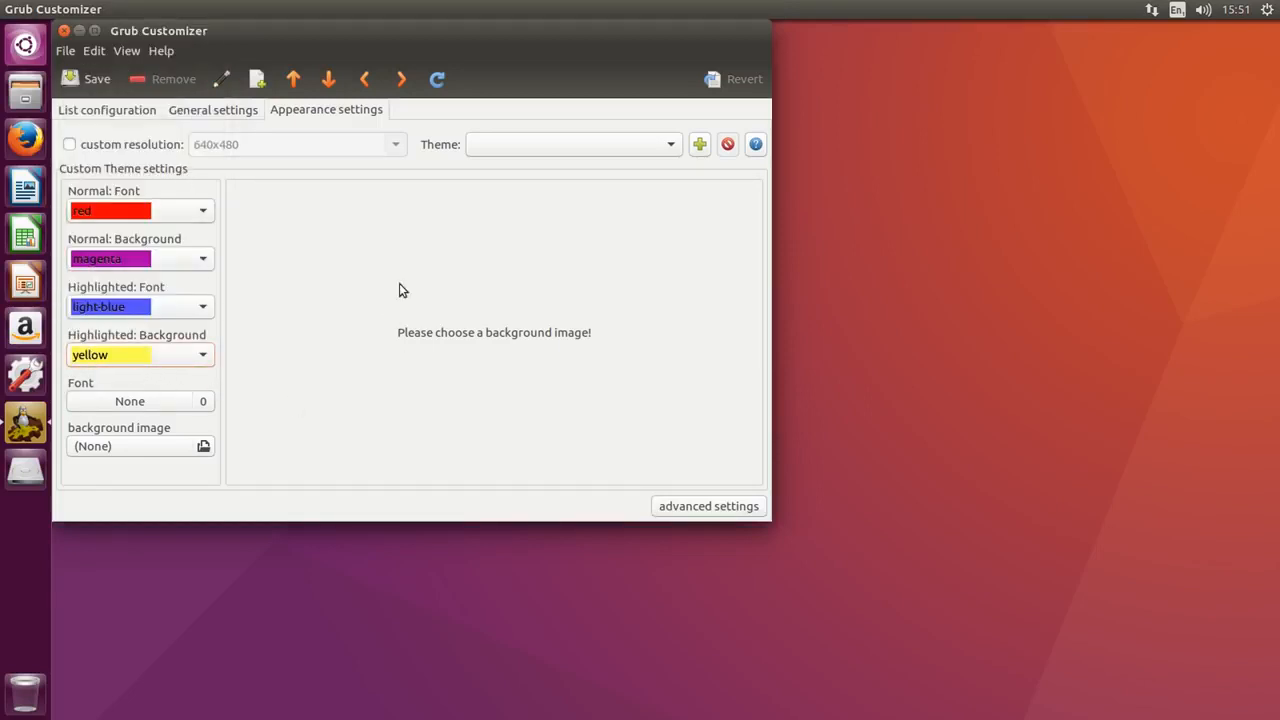
- Check the general settings, return to the boot entry list, and save the boot menu configuration
left_click(222, 115)
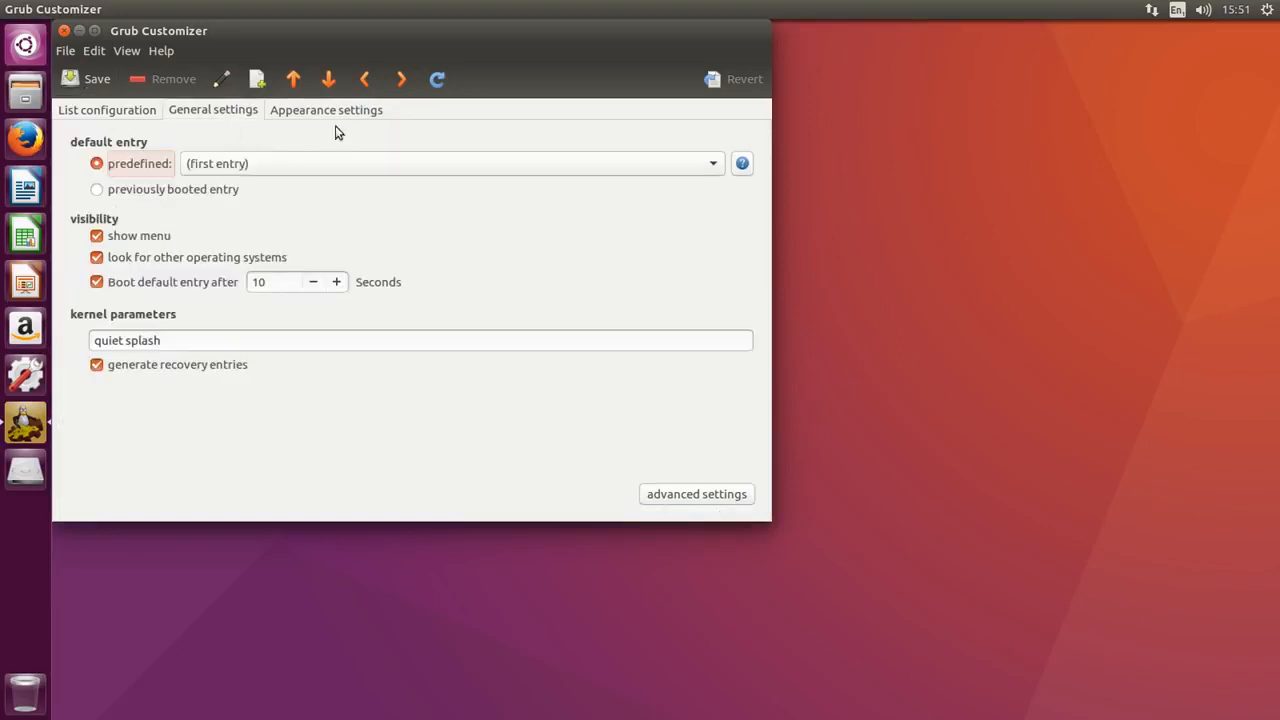
left_click(84, 114)
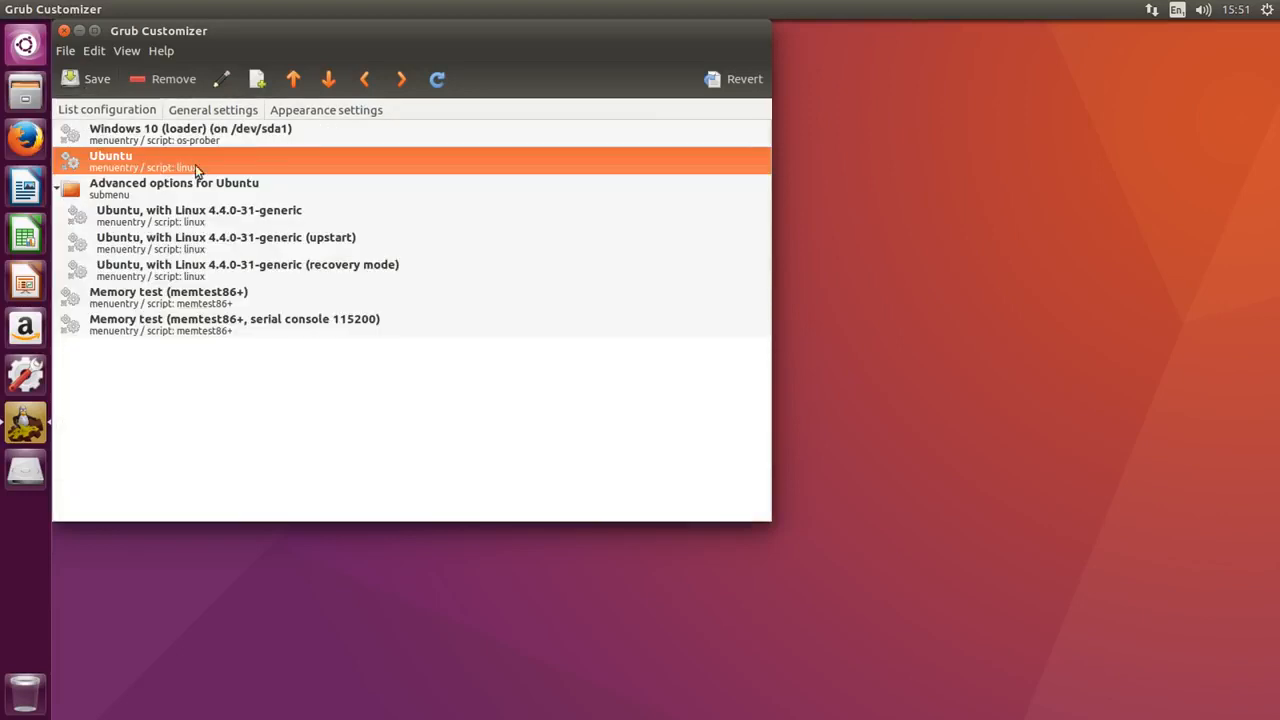
left_click(97, 84)
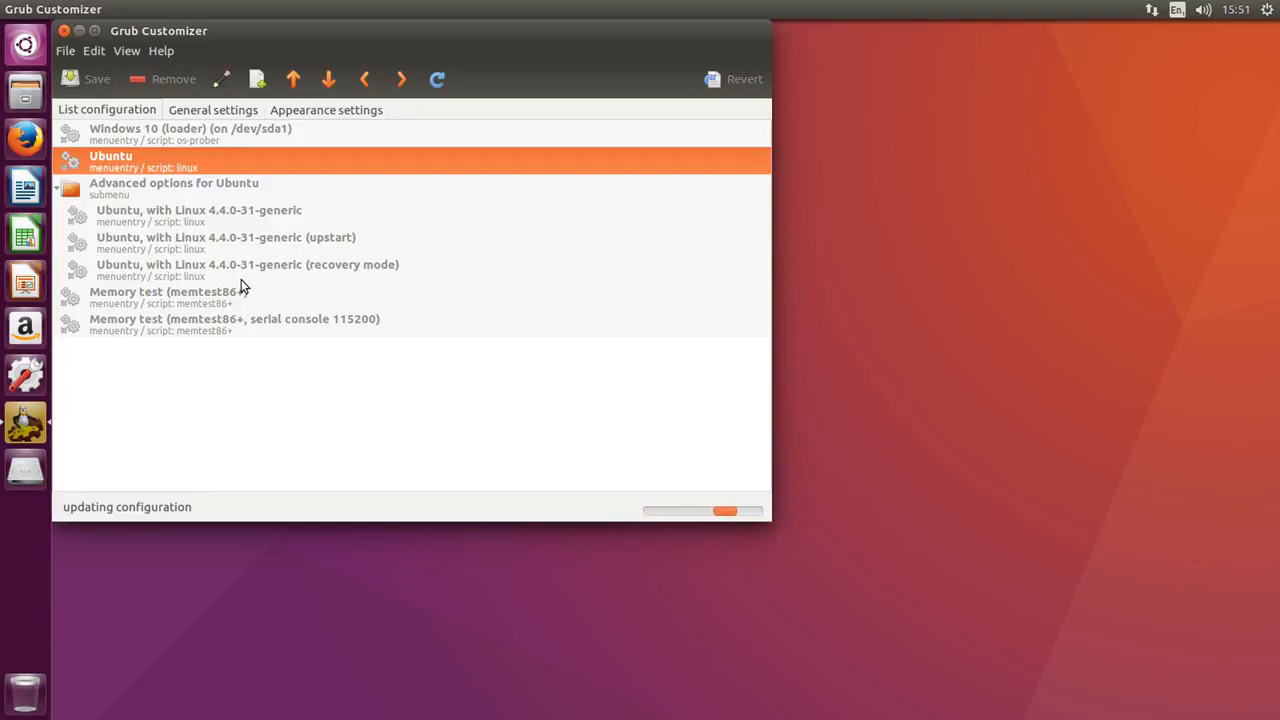
- Restart the computer from the Ubuntu session's shutdown dialog
left_click(1268, 10)
left_click(1113, 210)
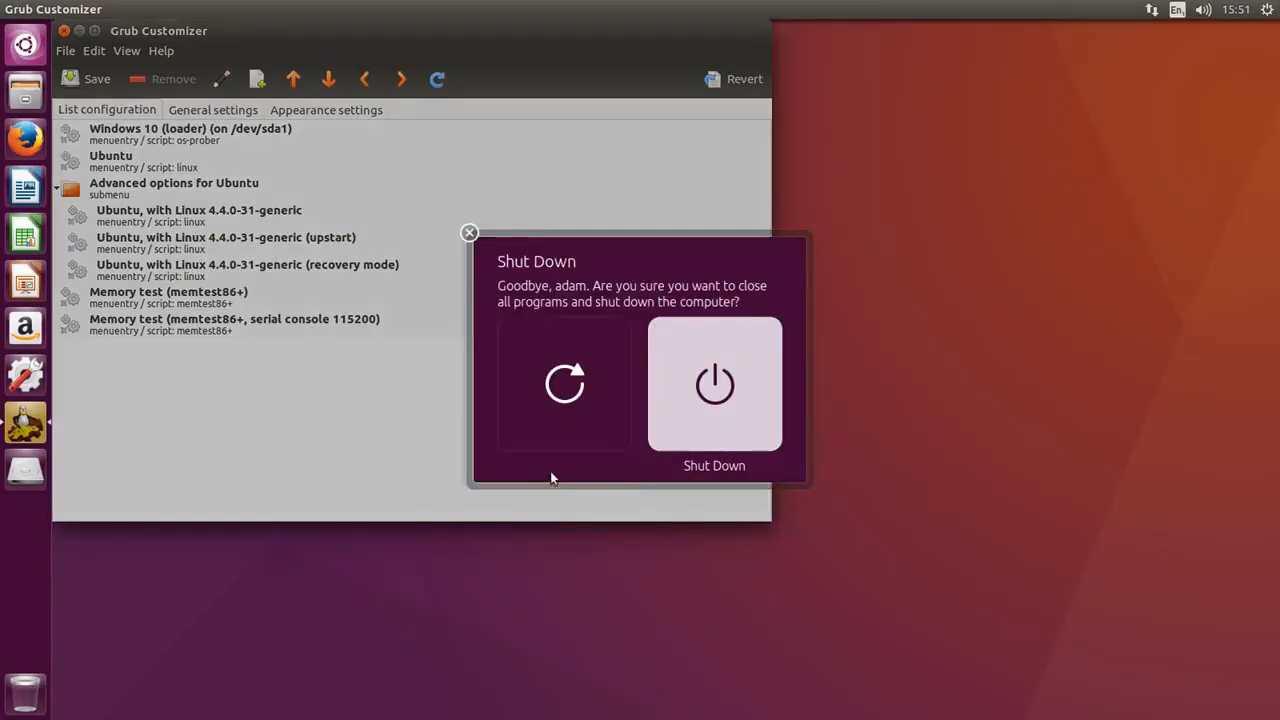
left_click(565, 378)
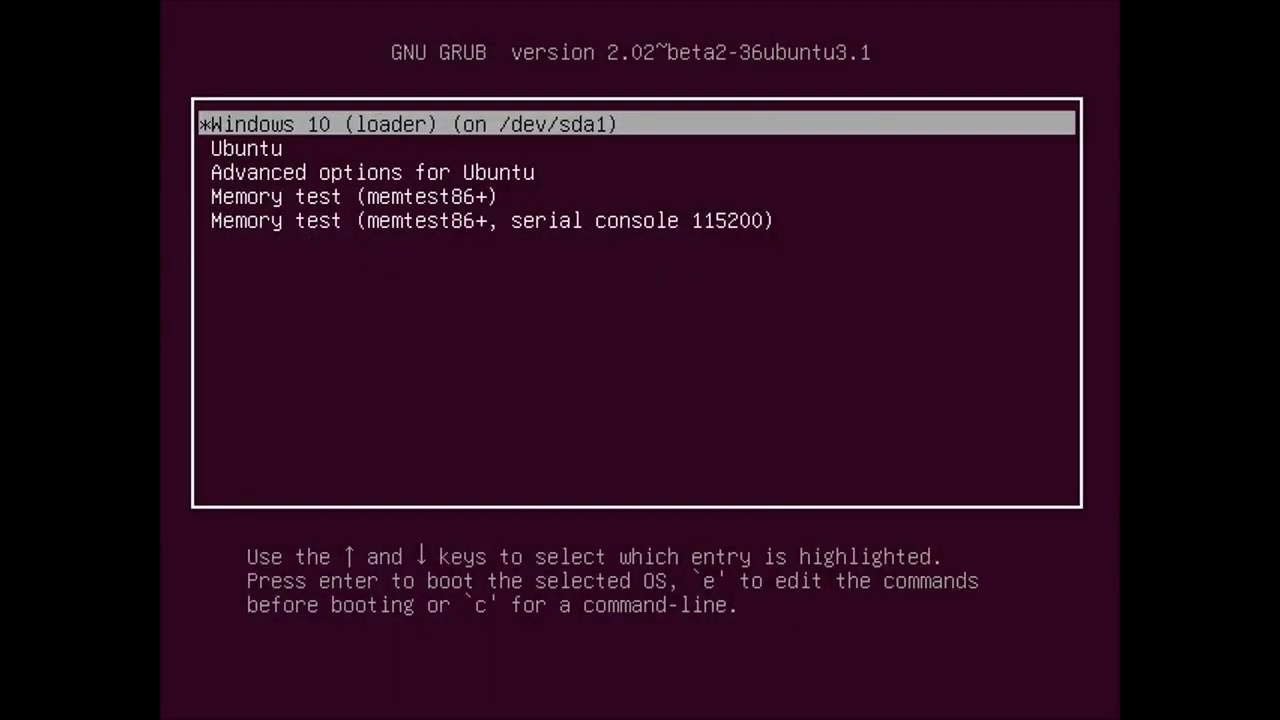
- Go up and down through the GRUB boot menu entries to check their order, ending on Windows 10 (loader)
key("Down")
key("Up")
key("Down")
key("Down")
key("Down")
key("Down")
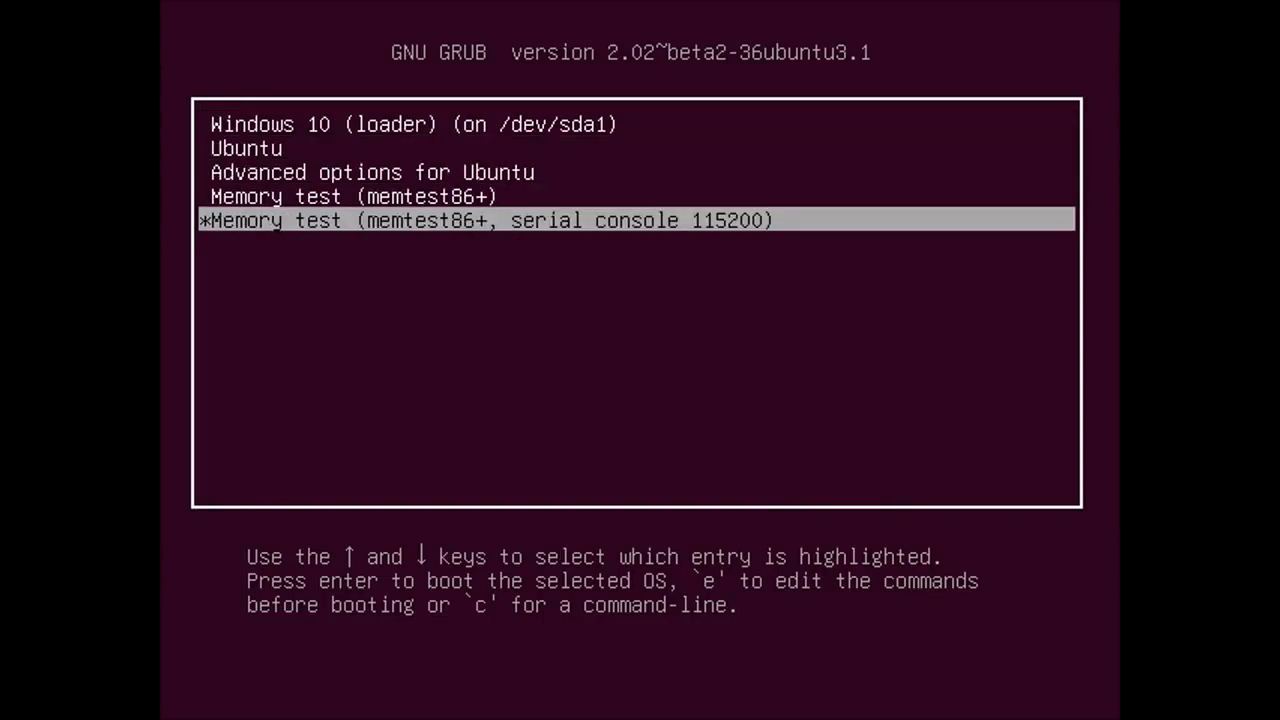
key("Up")
key("Up")
key("Up")
key("Up")
key("Down")
key("Down")
key("Down")
key("Down")
key("Up")
key("Up")
key("Up")
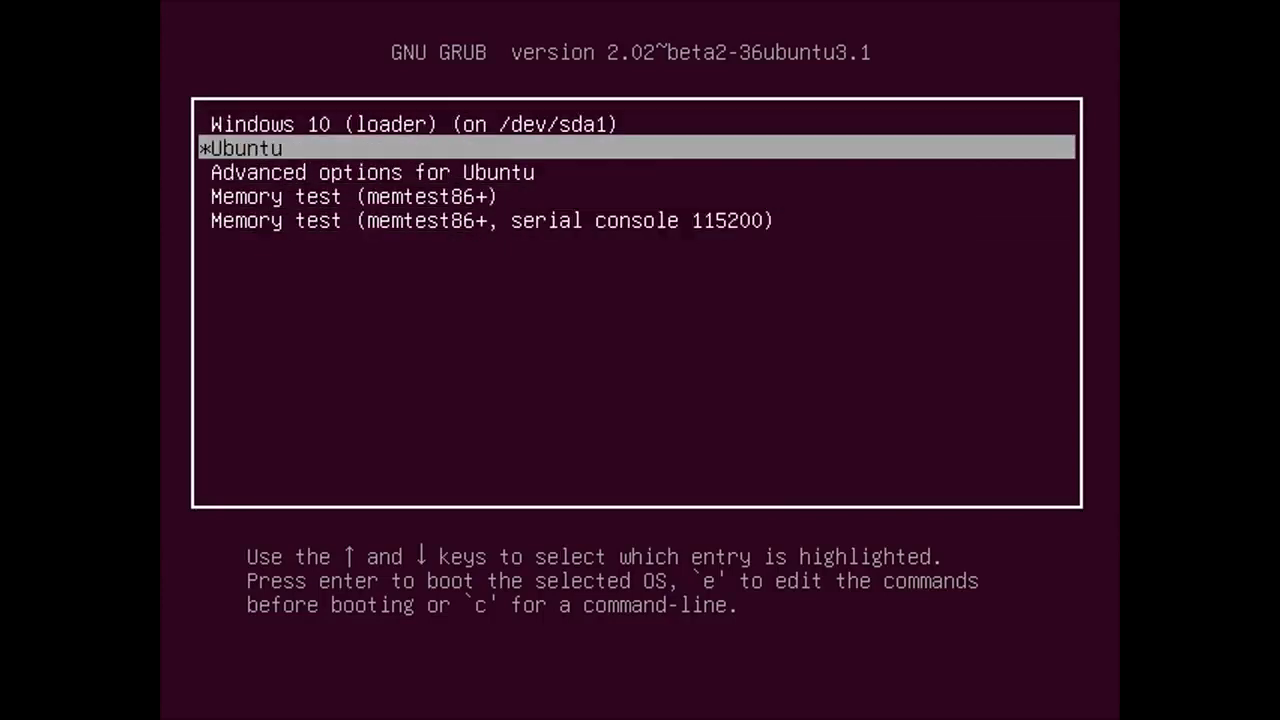
key("Up")
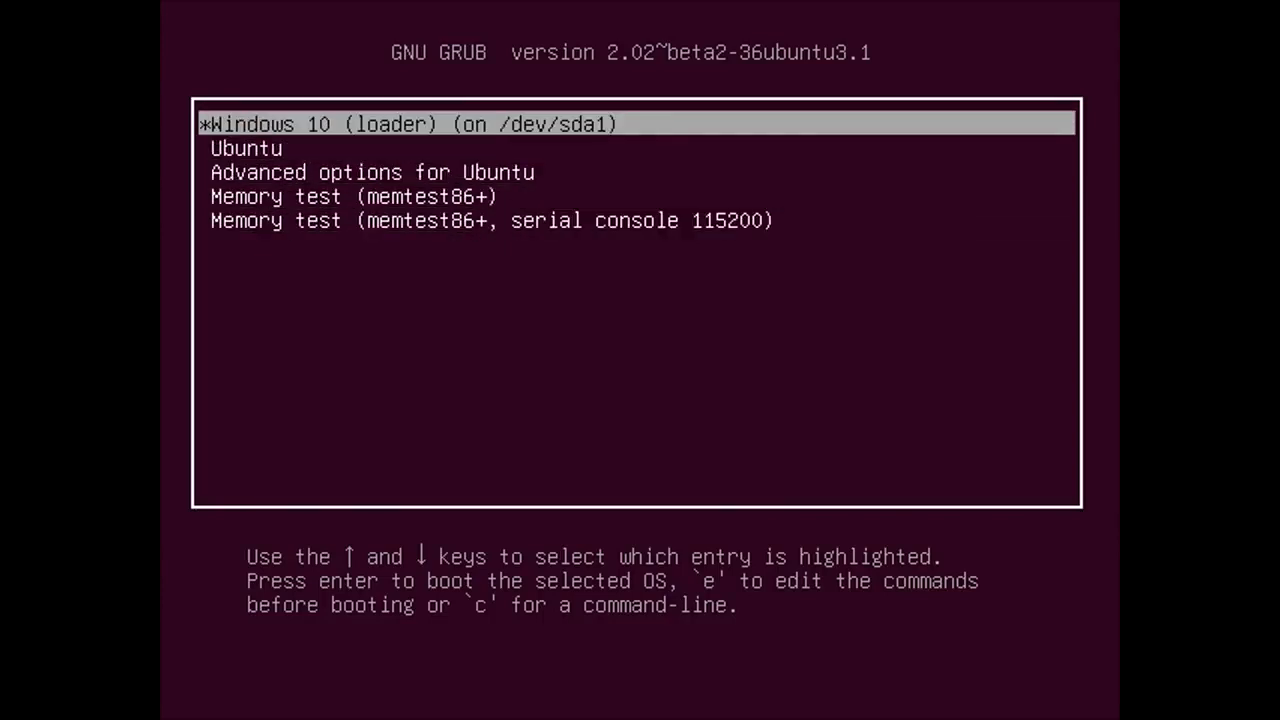